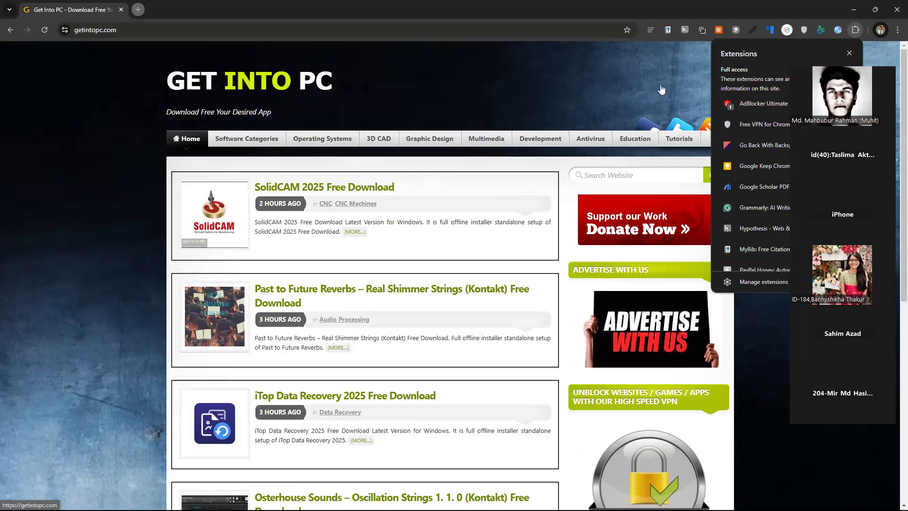
Search the Get Into PC website for "endnote"
{"action": "left_click", "coordinate": [624, 176]}
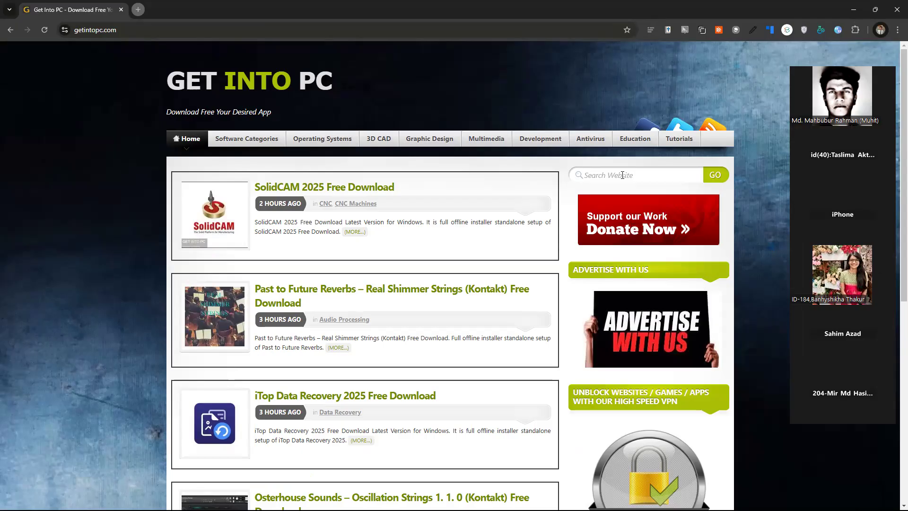
{"action": "left_click", "coordinate": [622, 175]}
{"action": "type", "text": "endnote"}
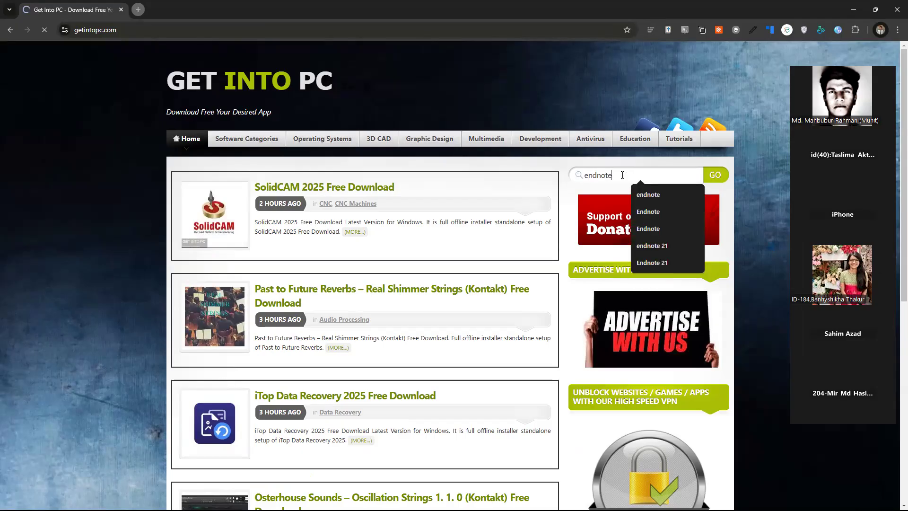
{"action": "key", "text": "Return"}
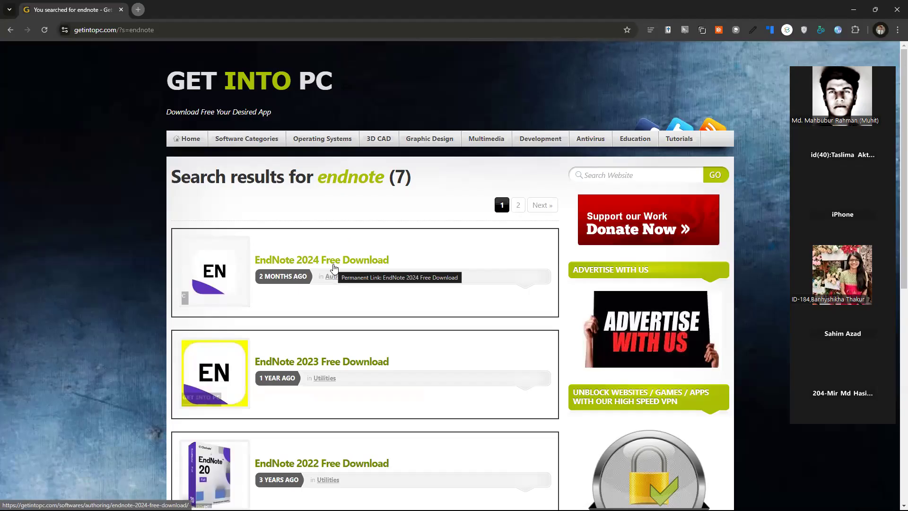
Open the EndNote 2023 Free Download page and bring up its linked software installation guide
{"action": "left_click", "coordinate": [324, 366]}
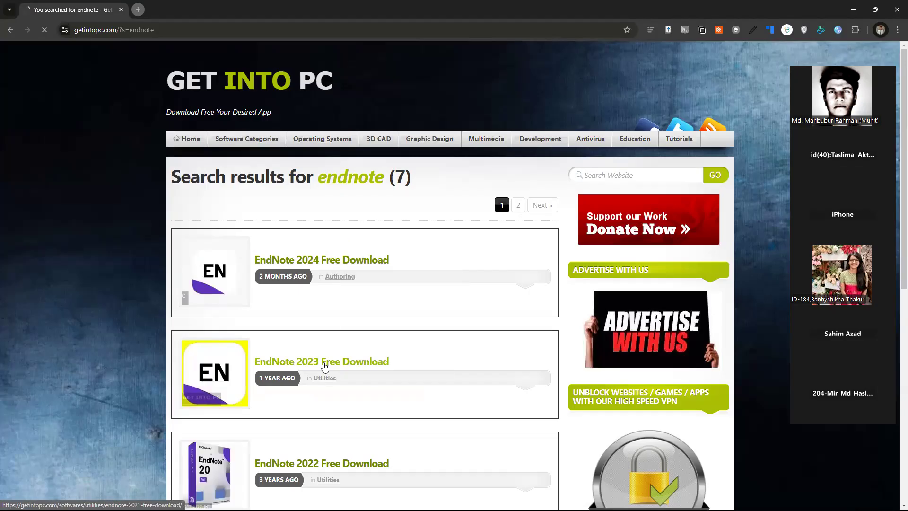
{"action": "scroll", "coordinate": [371, 348], "scroll_direction": "down", "scroll_amount": 3}
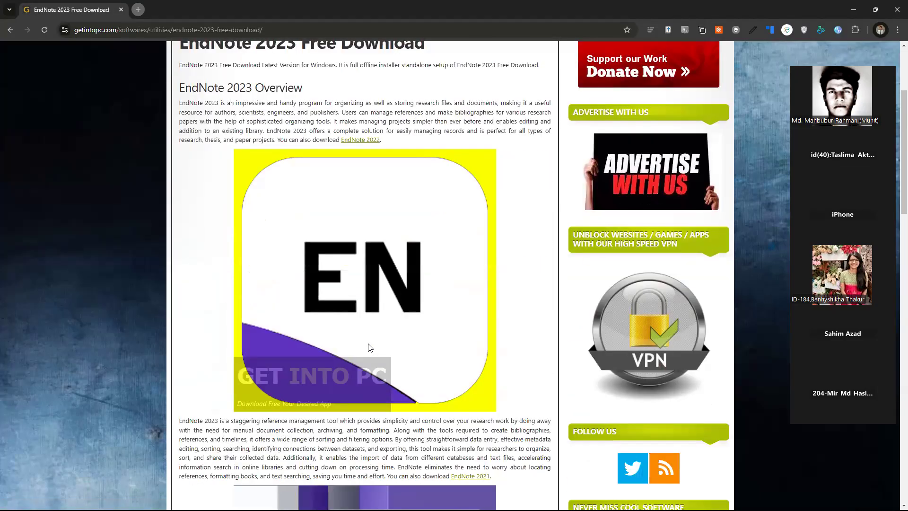
{"action": "scroll", "coordinate": [370, 347], "scroll_direction": "down", "scroll_amount": 20}
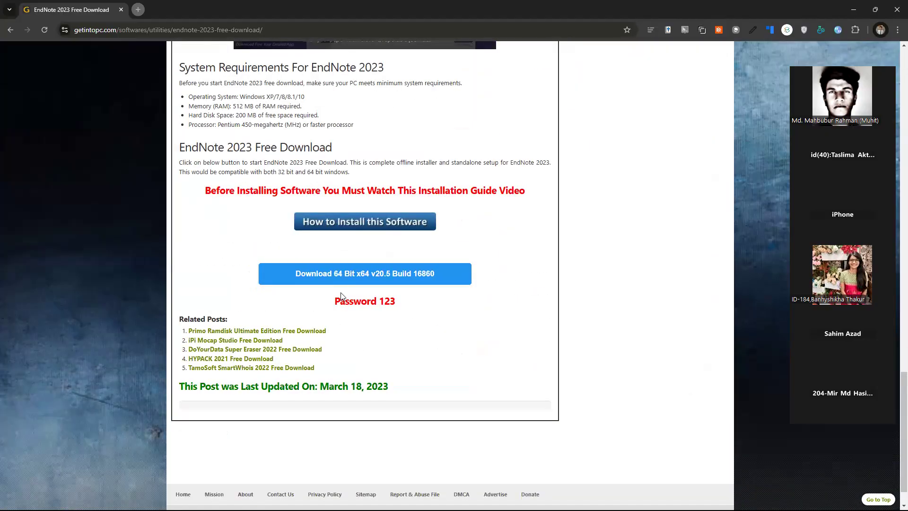
{"action": "left_click", "coordinate": [356, 226]}
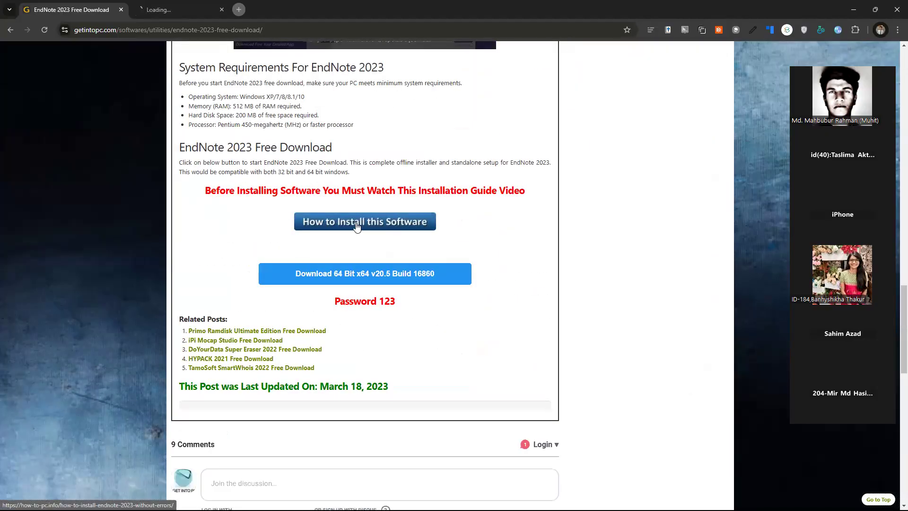
{"action": "left_click", "coordinate": [169, 9]}
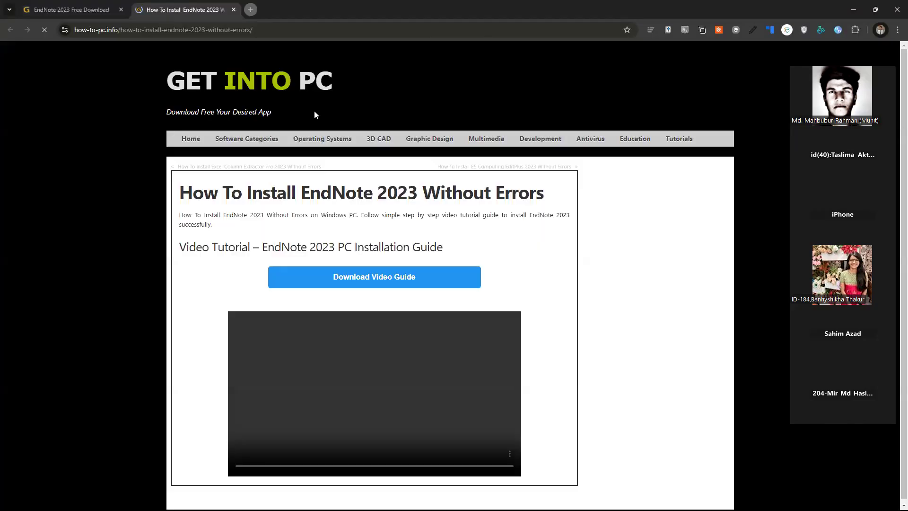
Try to play the EndNote 2023 installation video on the guide page, reloading the page for a second attempt
{"action": "scroll", "coordinate": [382, 233], "scroll_direction": "down", "scroll_amount": 3}
{"action": "left_click", "coordinate": [381, 233]}
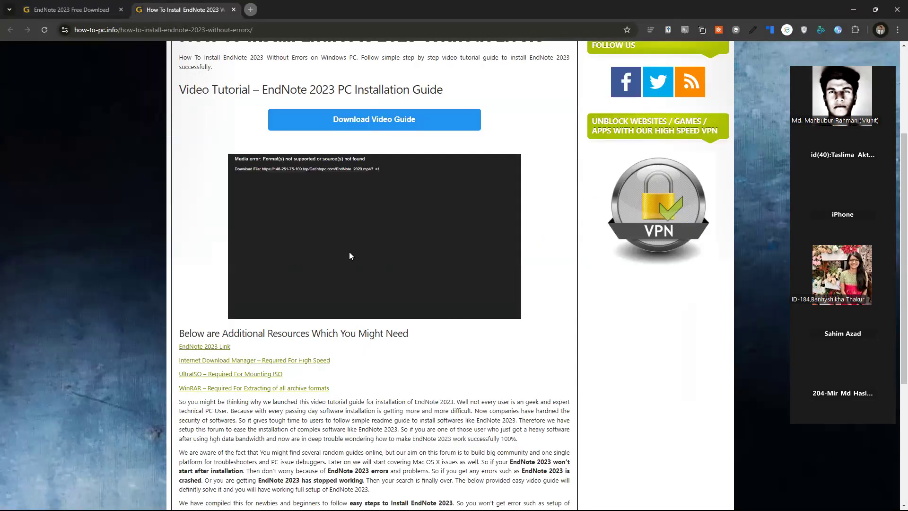
{"action": "left_click", "coordinate": [45, 30]}
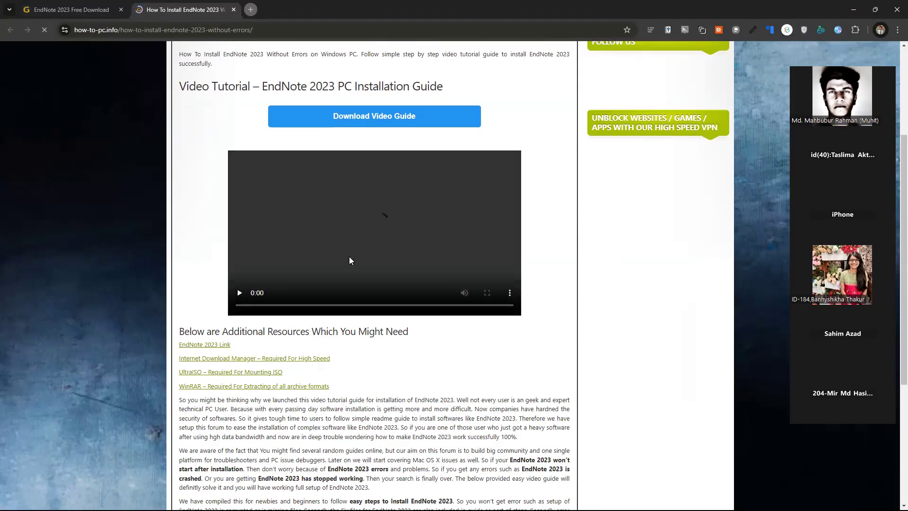
{"action": "left_click", "coordinate": [384, 241]}
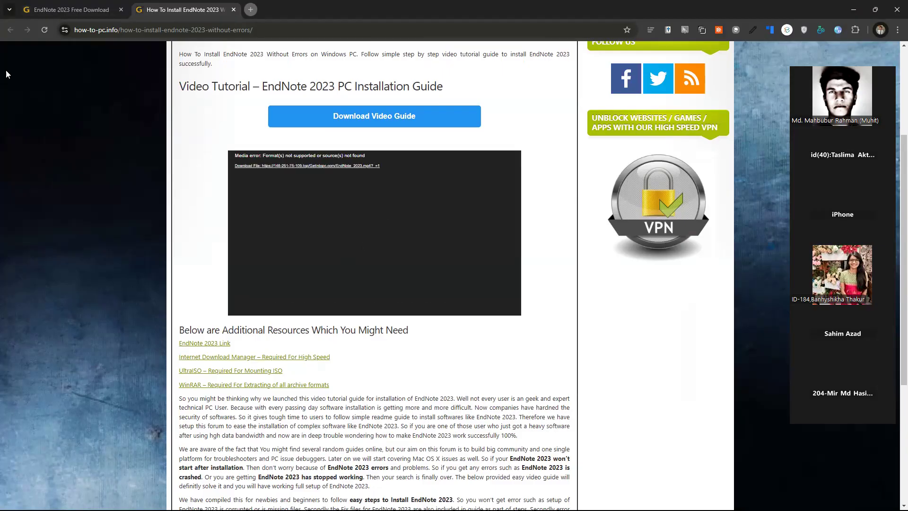
Download the EndNote_2023.mp4 installation video from its direct link, proceeding past the unsafe connection page
{"action": "left_click", "coordinate": [264, 169]}
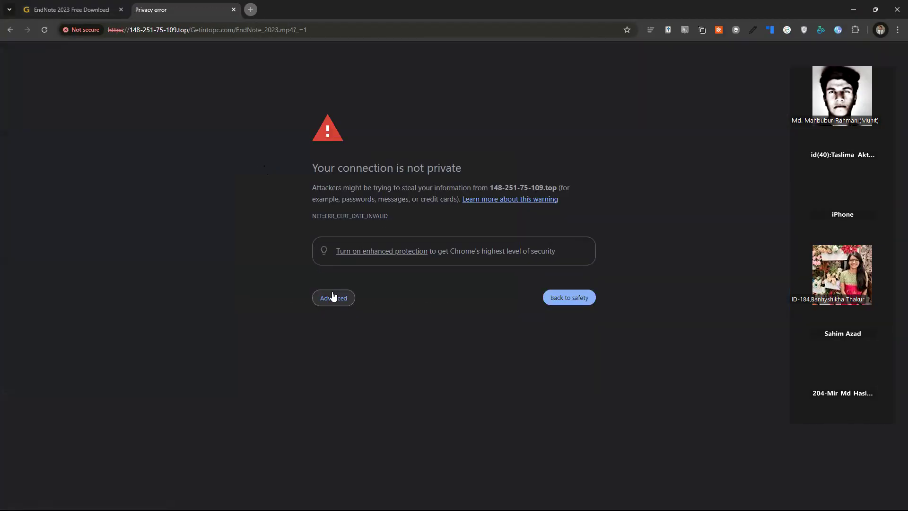
{"action": "left_click", "coordinate": [334, 297]}
{"action": "left_click", "coordinate": [344, 382]}
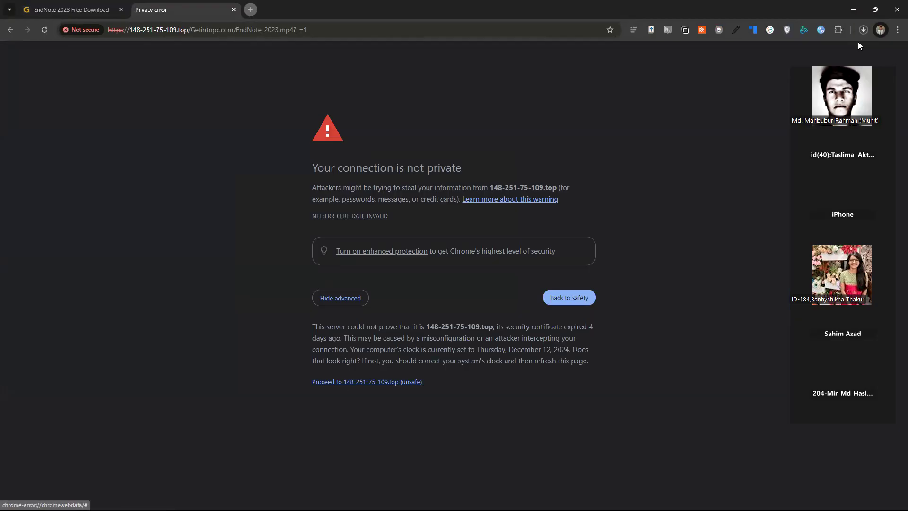
Watch the downloaded EndNote 2023 installation video without updating VLC, and close the player and both web pages
{"action": "left_click", "coordinate": [862, 33]}
{"action": "left_click", "coordinate": [761, 56]}
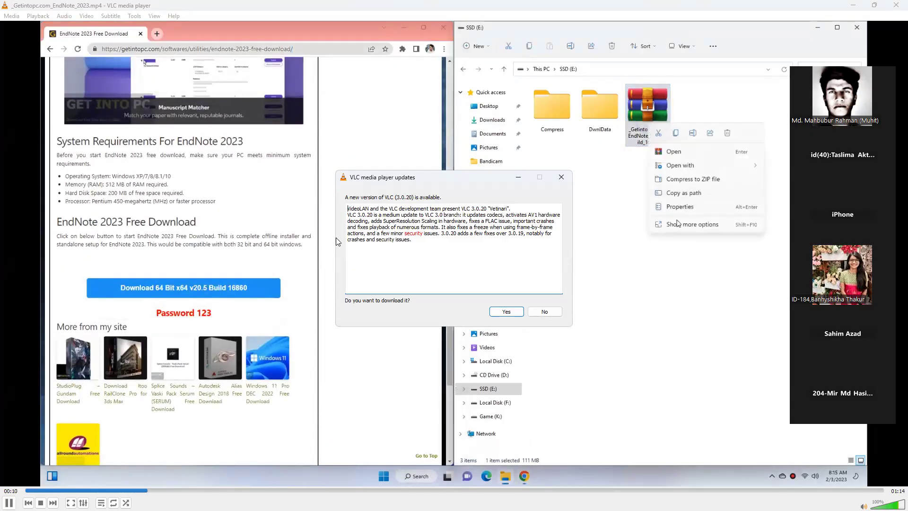
{"action": "left_click", "coordinate": [544, 311]}
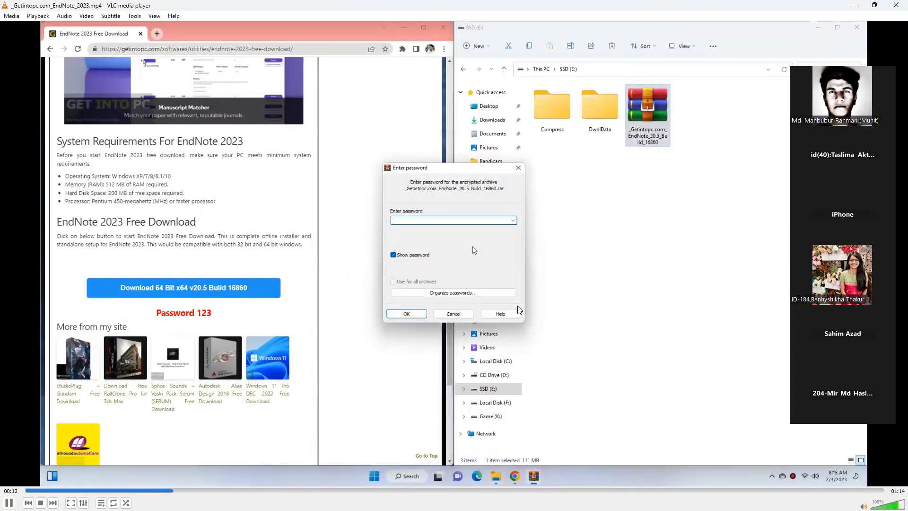
{"action": "left_click", "coordinate": [895, 5]}
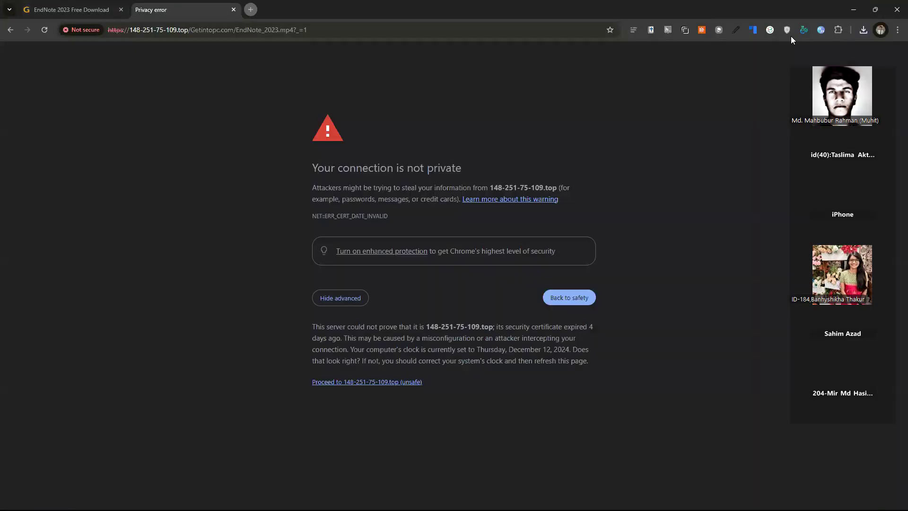
{"action": "middle_click", "coordinate": [176, 13]}
{"action": "middle_click", "coordinate": [105, 8]}
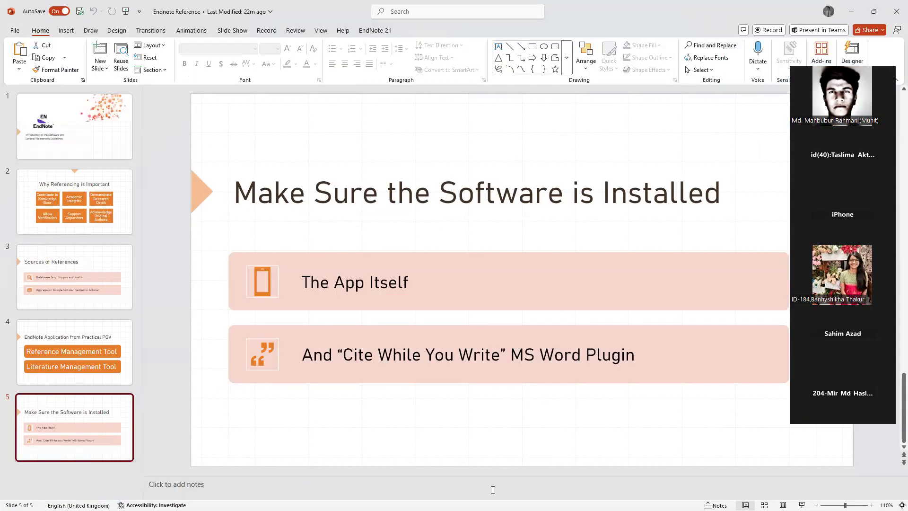
Launch EndNote and reposition its library window over the PowerPoint slide
{"action": "key", "text": "super"}
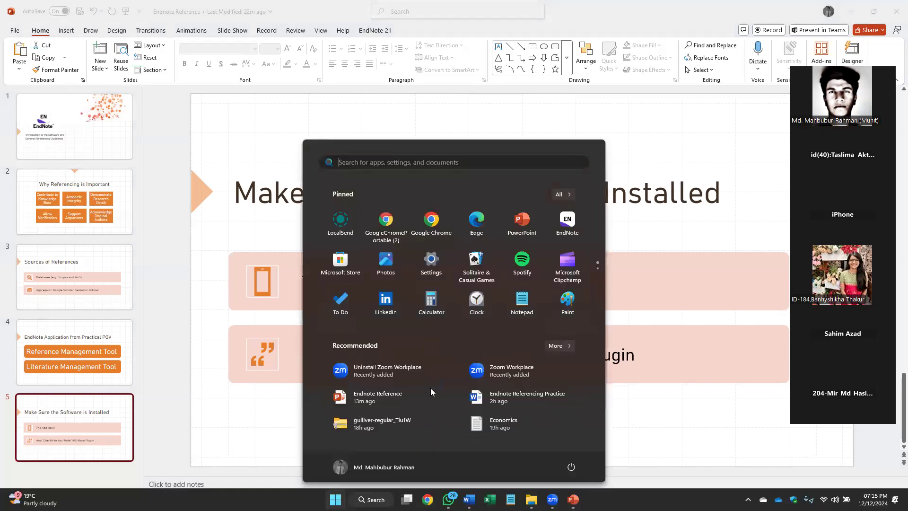
{"action": "left_click", "coordinate": [566, 231]}
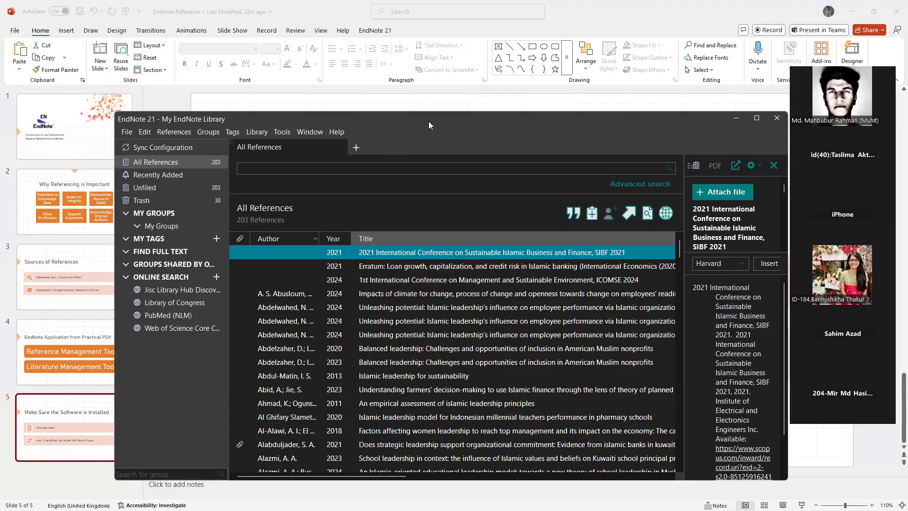
{"action": "left_click_drag", "start_coordinate": [428, 122], "coordinate": [388, 76]}
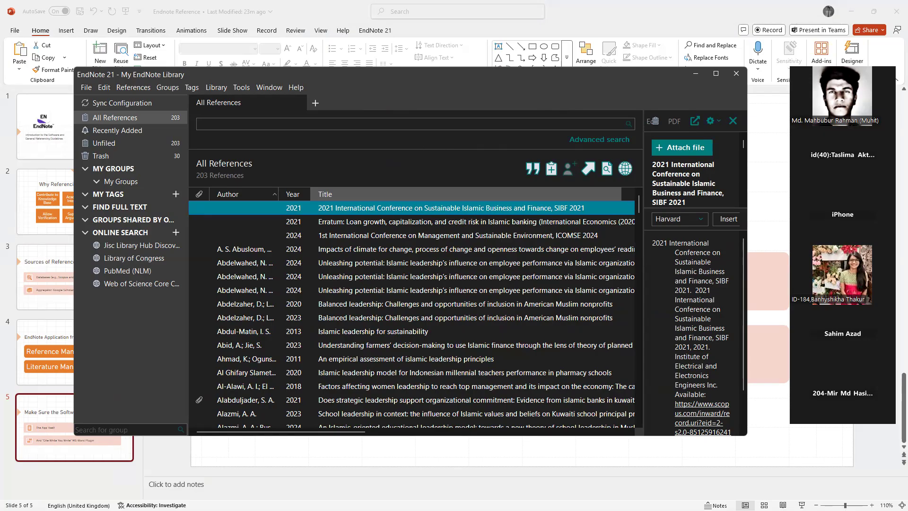
Open the Endnote Referencing Practice folder from the desktop and bring the EndNote library window back in front
{"action": "key", "text": "super+d"}
{"action": "double_click", "coordinate": [341, 23]}
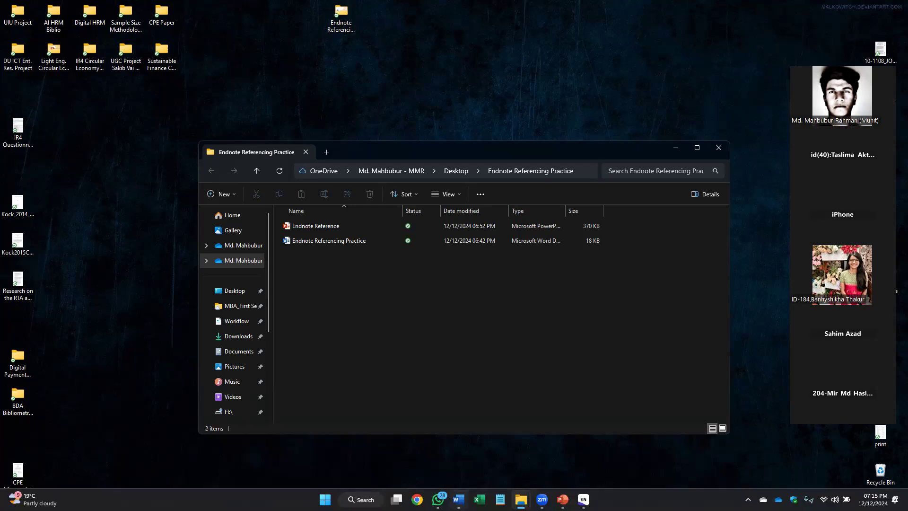
{"action": "left_click", "coordinate": [583, 499]}
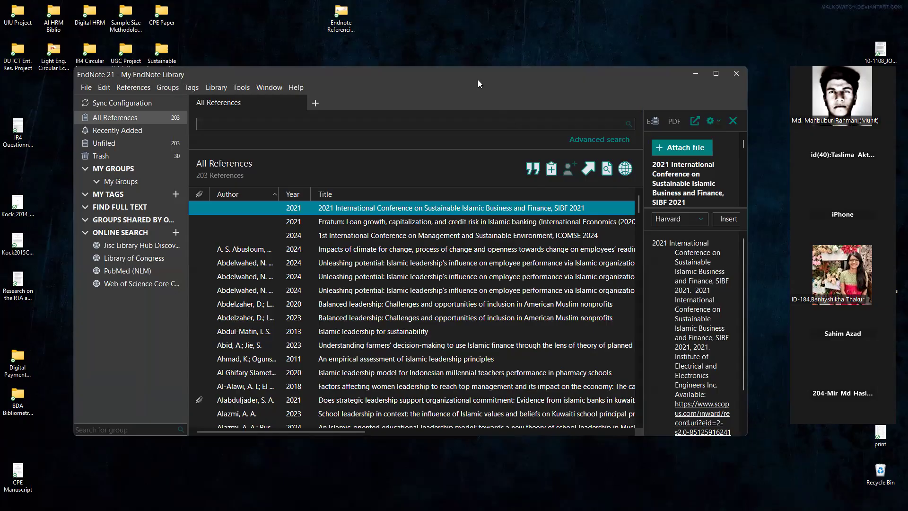
{"action": "left_click_drag", "start_coordinate": [477, 83], "coordinate": [514, 103]}
Create a new library named My EndNote Library in the desktop's Endnote Referencing Practice folder and close the previous library
{"action": "left_click", "coordinate": [122, 105]}
{"action": "left_click", "coordinate": [135, 120]}
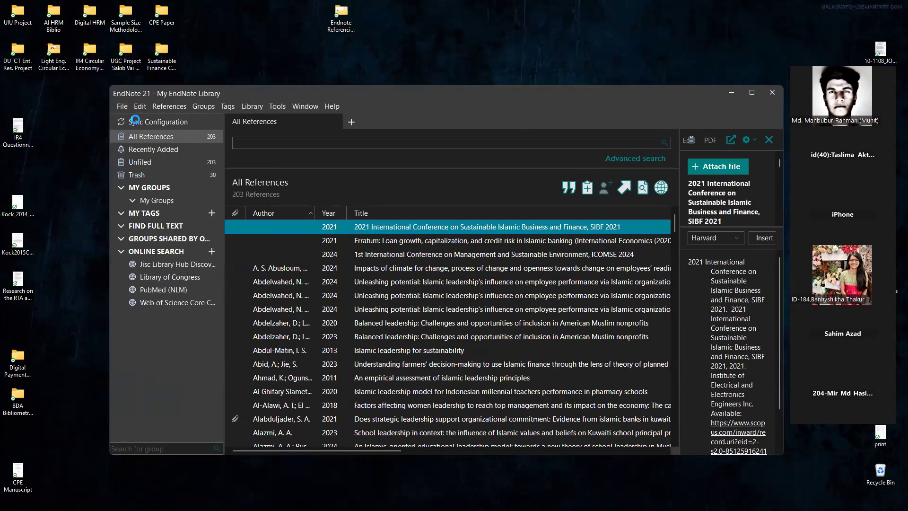
{"action": "scroll", "coordinate": [149, 194], "scroll_direction": "up", "scroll_amount": 5}
{"action": "left_click", "coordinate": [133, 196]}
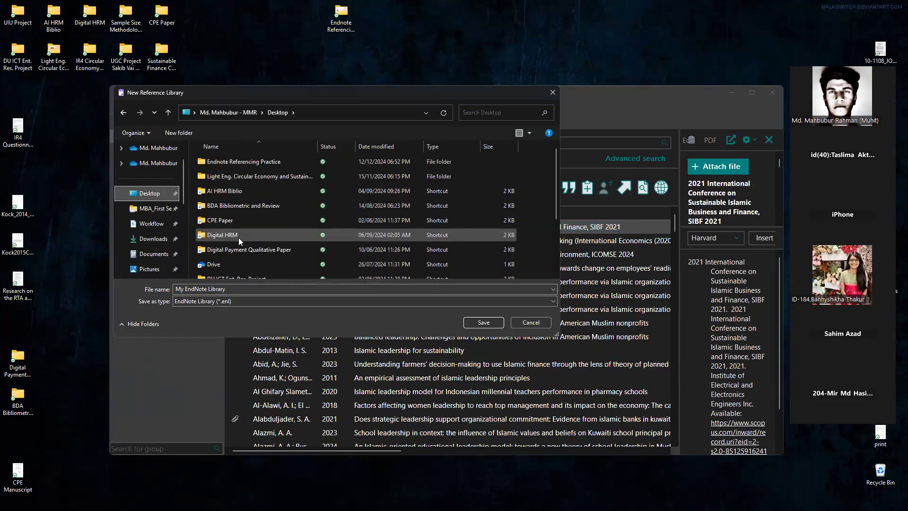
{"action": "double_click", "coordinate": [240, 161]}
{"action": "left_click", "coordinate": [481, 324]}
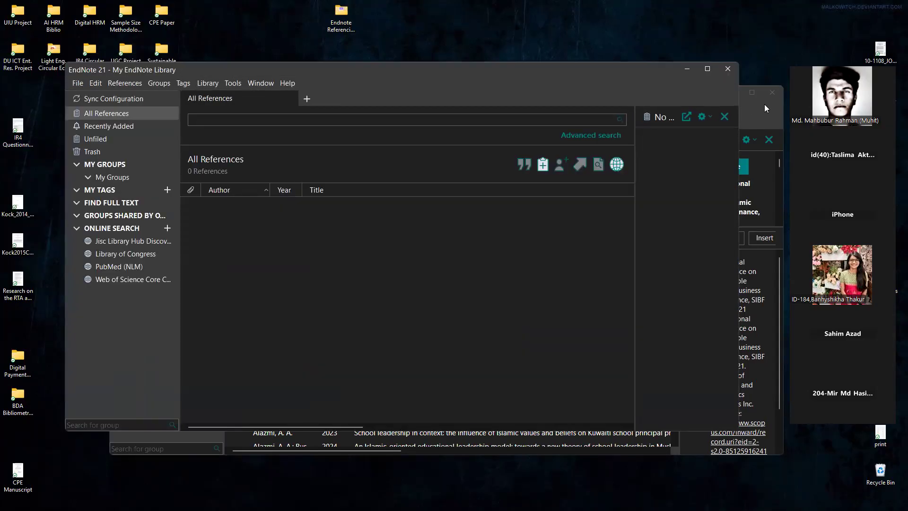
{"action": "left_click", "coordinate": [770, 95]}
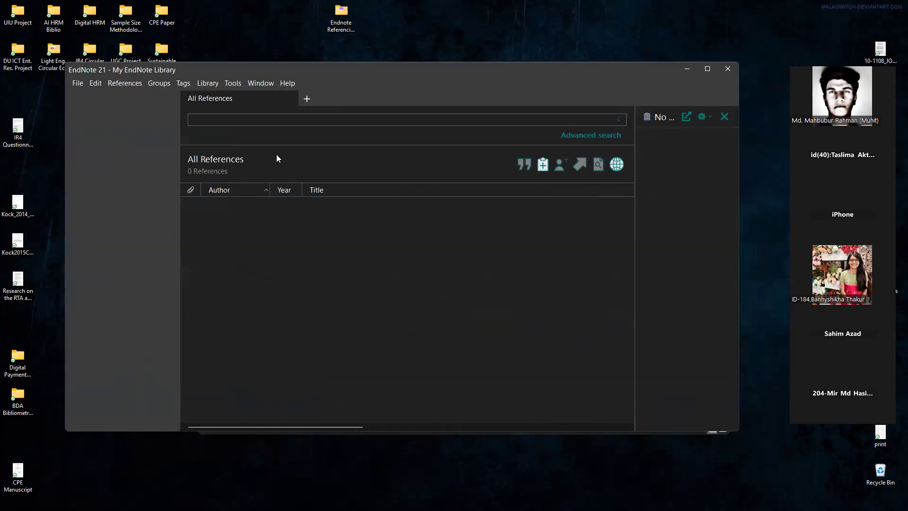
{"action": "left_click_drag", "start_coordinate": [365, 73], "coordinate": [391, 111]}
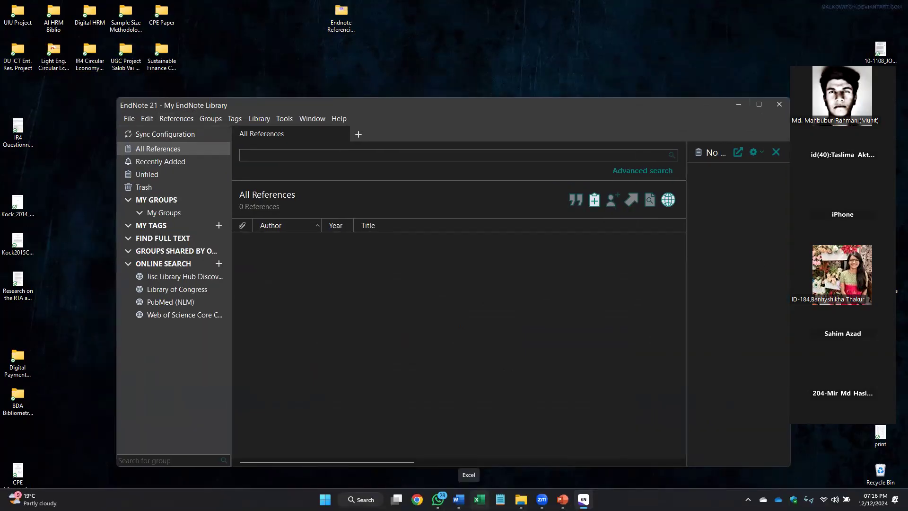
Examine the EndNote 21 plugin commands in a blank Word document and close the document
{"action": "left_click", "coordinate": [459, 499]}
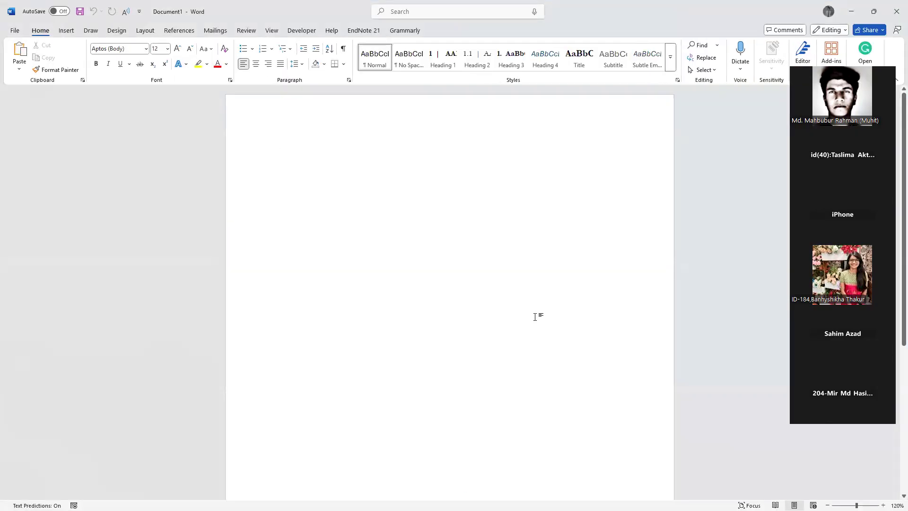
{"action": "left_click", "coordinate": [369, 34]}
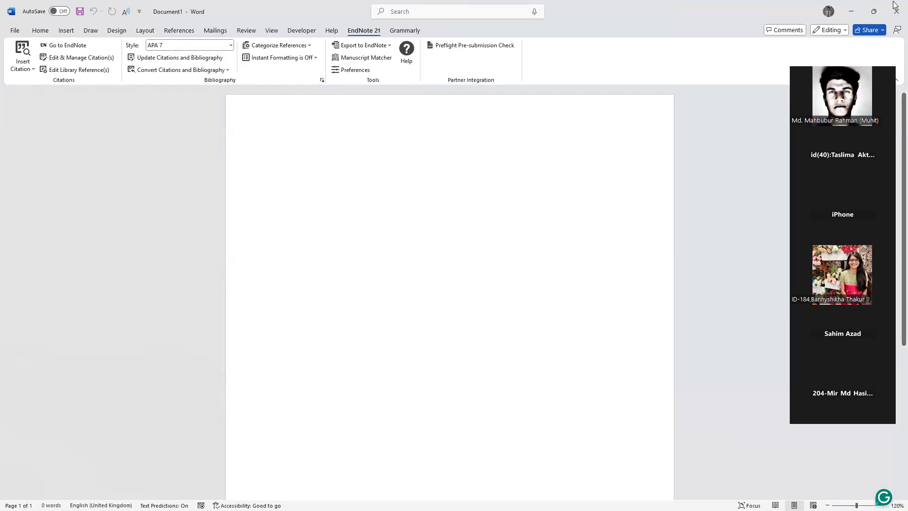
{"action": "key", "text": "ctrl+w"}
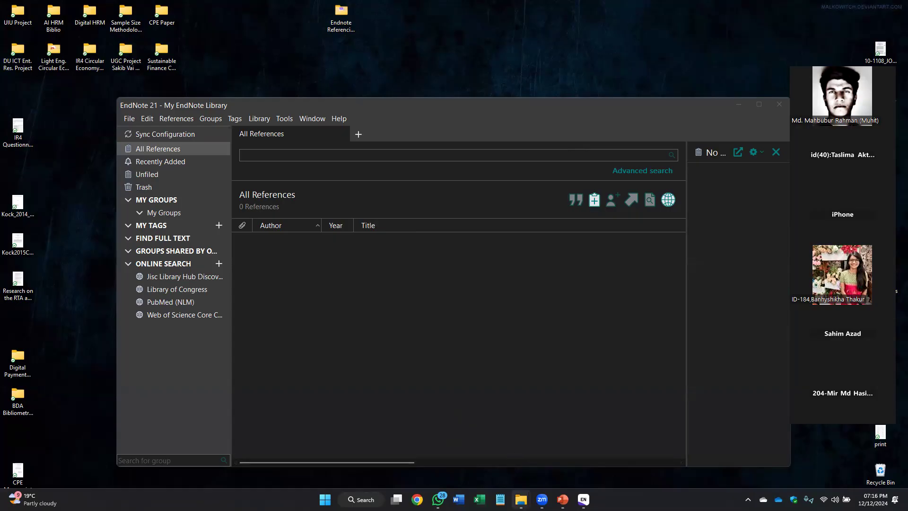
Open the Endnote Referencing Practice document in Word, minimize the folder and EndNote windows, and review the document's text
{"action": "mouse_move", "coordinate": [521, 499]}
{"action": "left_click", "coordinate": [497, 457]}
{"action": "left_click", "coordinate": [327, 287]}
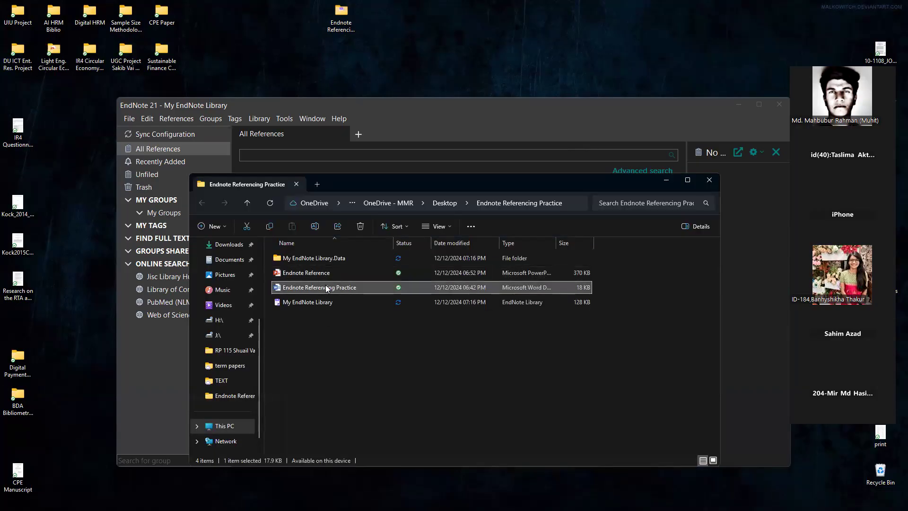
{"action": "left_click", "coordinate": [666, 181]}
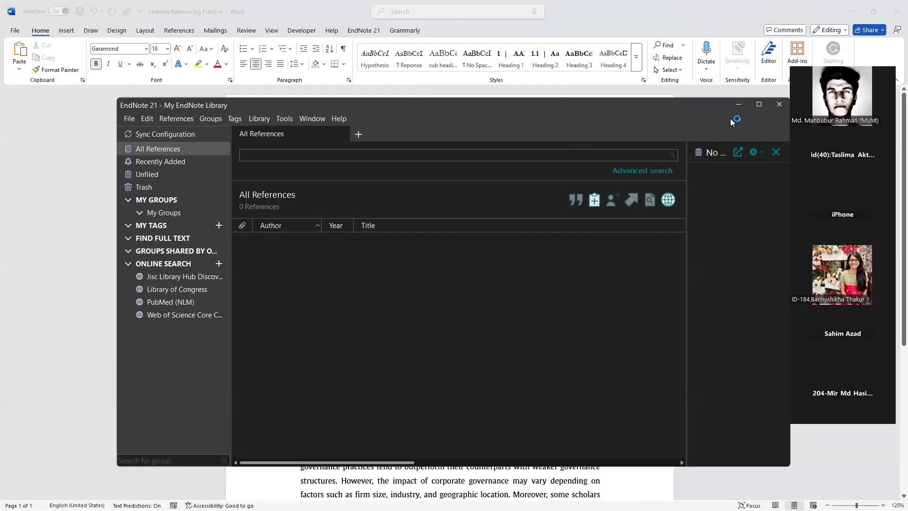
{"action": "left_click", "coordinate": [738, 104]}
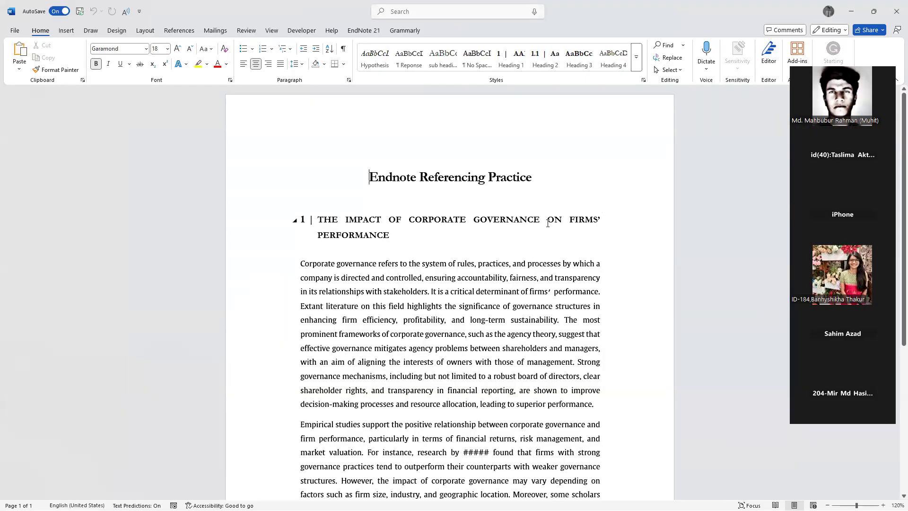
{"action": "scroll", "coordinate": [547, 223], "scroll_direction": "down", "scroll_amount": 4}
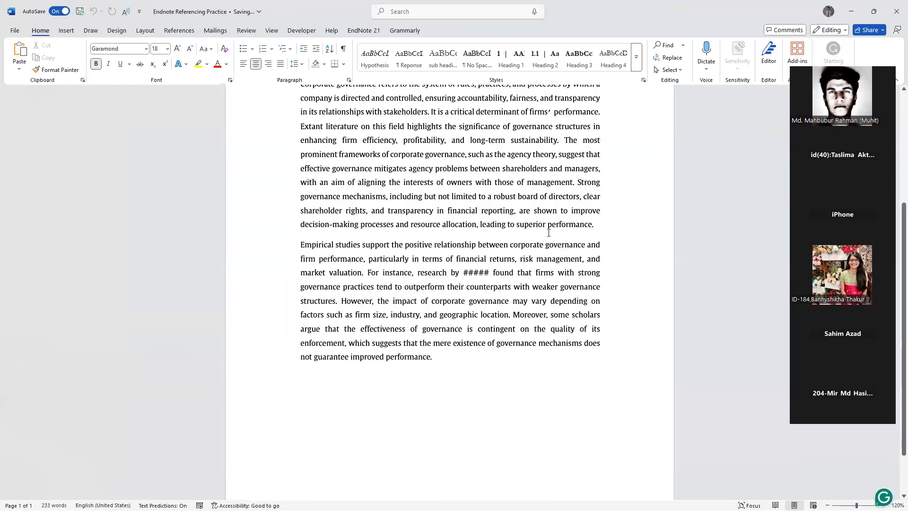
{"action": "scroll", "coordinate": [549, 232], "scroll_direction": "up", "scroll_amount": 4}
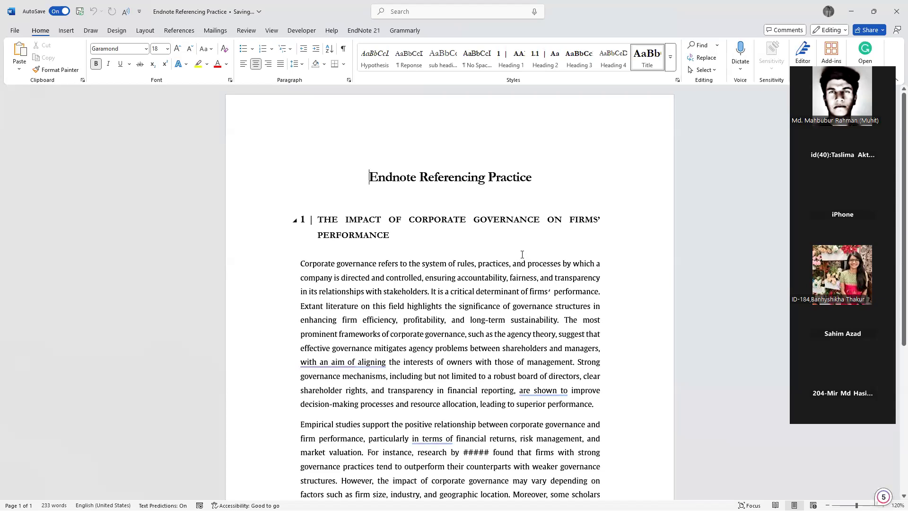
Review the practice document's corporate governance heading and the first sentence of its opening paragraph
{"action": "scroll", "coordinate": [459, 300], "scroll_direction": "down", "scroll_amount": 3}
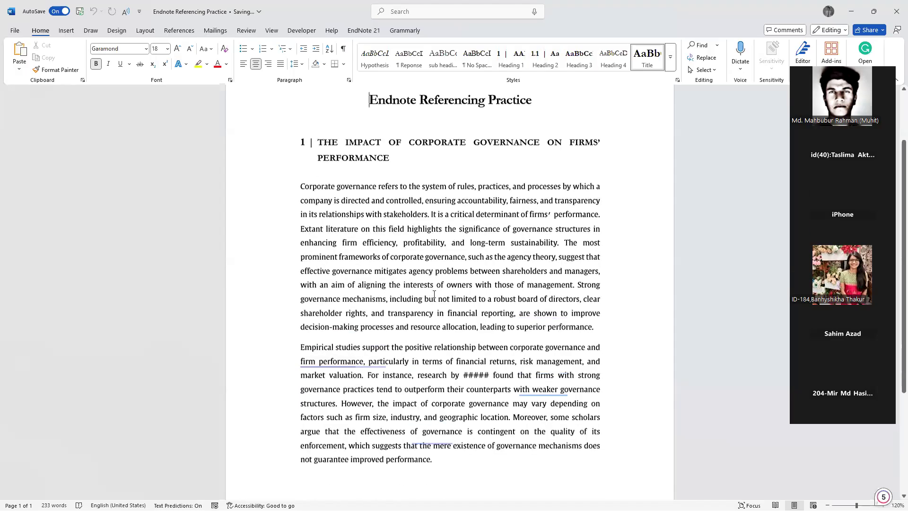
{"action": "left_click_drag", "start_coordinate": [301, 174], "coordinate": [430, 201]}
{"action": "scroll", "coordinate": [425, 264], "scroll_direction": "up", "scroll_amount": 3}
{"action": "left_click_drag", "start_coordinate": [345, 219], "coordinate": [570, 221]}
{"action": "left_click", "coordinate": [455, 259]}
{"action": "left_click", "coordinate": [455, 292]}
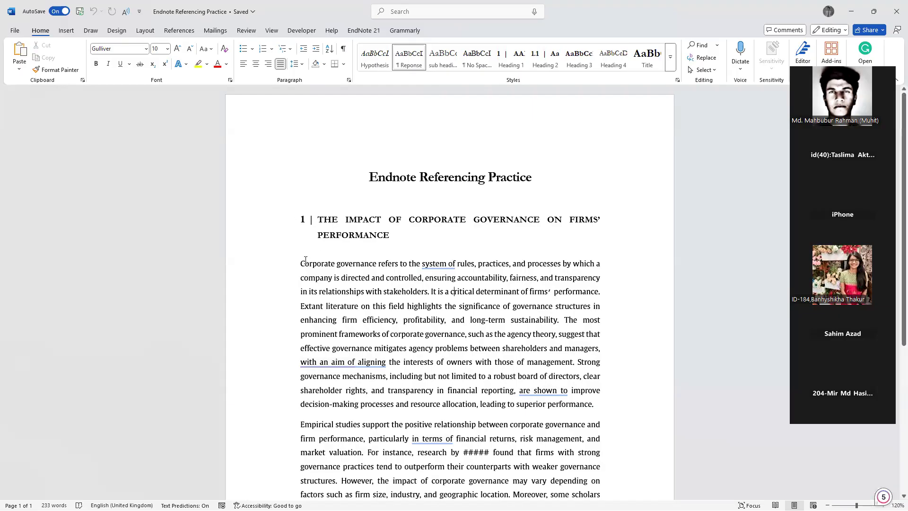
{"action": "left_click_drag", "start_coordinate": [300, 262], "coordinate": [429, 294]}
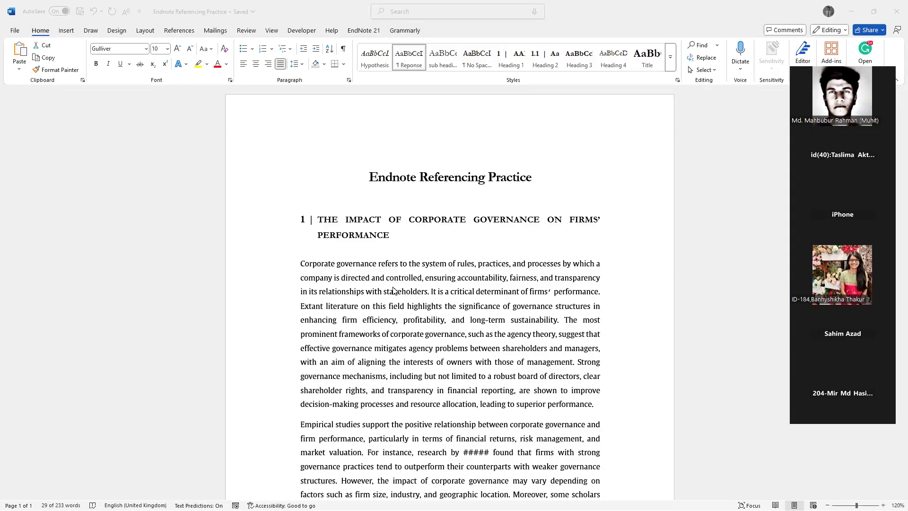
Select the words "Corporate governance" at the start of the document's first paragraph
{"action": "left_click", "coordinate": [308, 264]}
{"action": "left_click", "coordinate": [304, 263]}
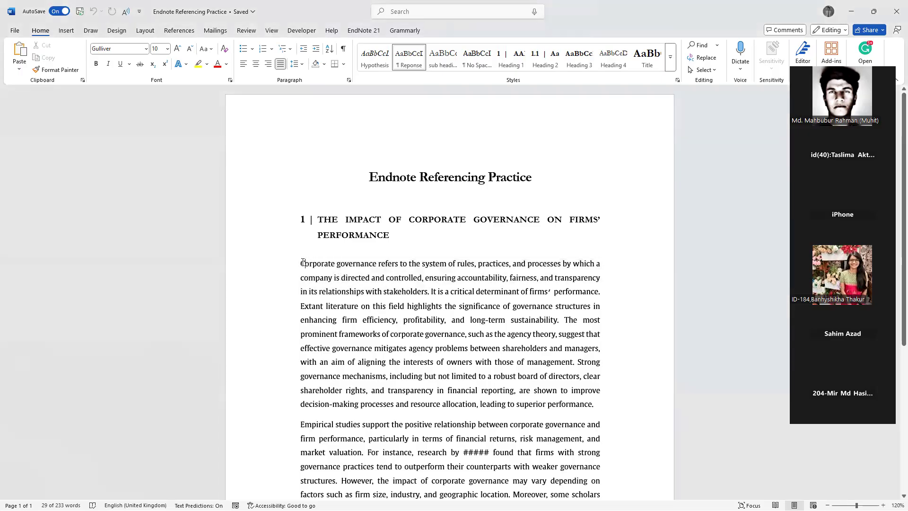
{"action": "left_click_drag", "start_coordinate": [303, 263], "coordinate": [378, 264]}
{"action": "left_click", "coordinate": [356, 291]}
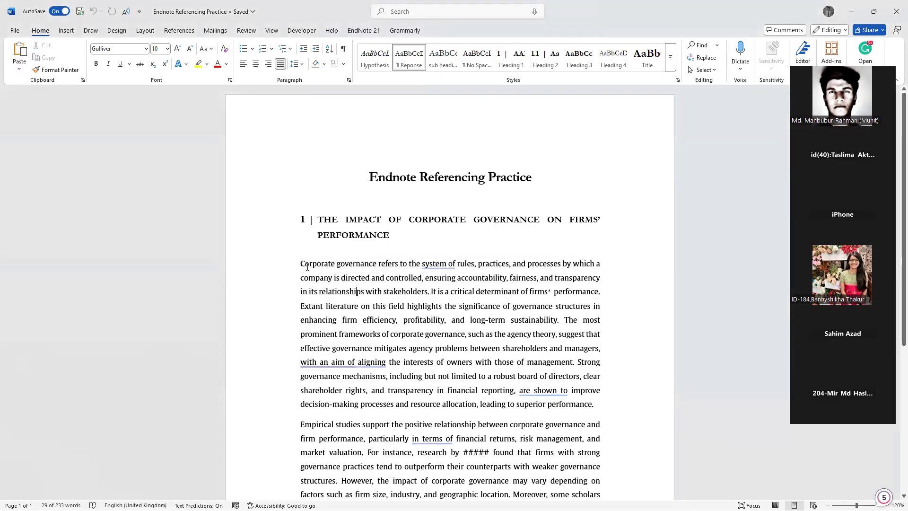
{"action": "left_click_drag", "start_coordinate": [303, 263], "coordinate": [376, 265]}
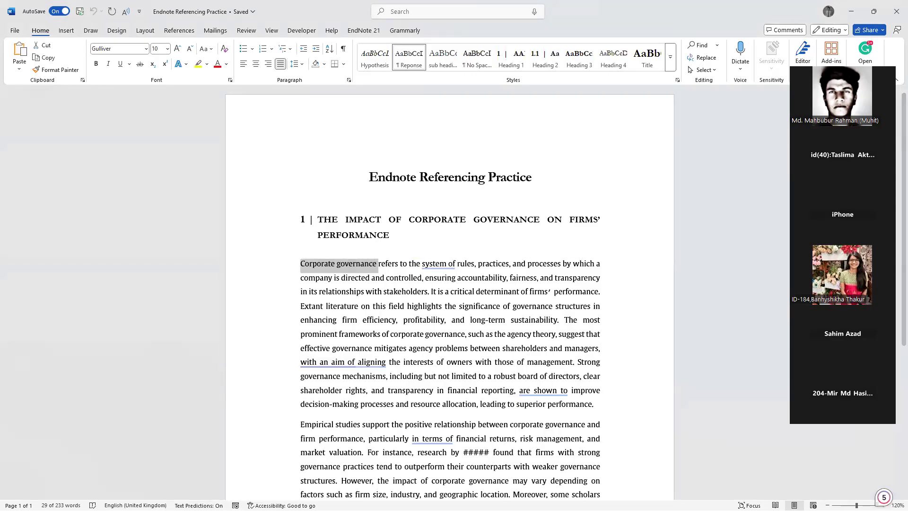
Switch to Chrome and open Google Scholar
{"action": "key", "text": "super"}
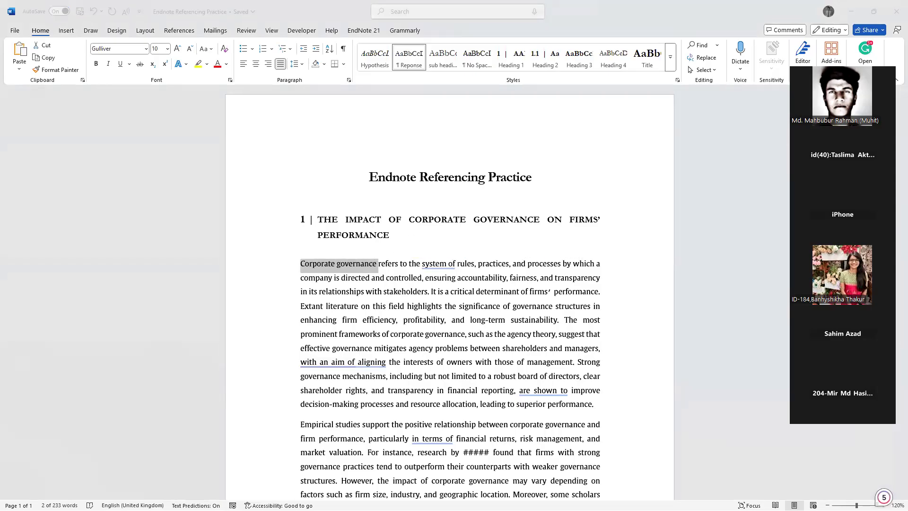
{"action": "left_click", "coordinate": [426, 421]}
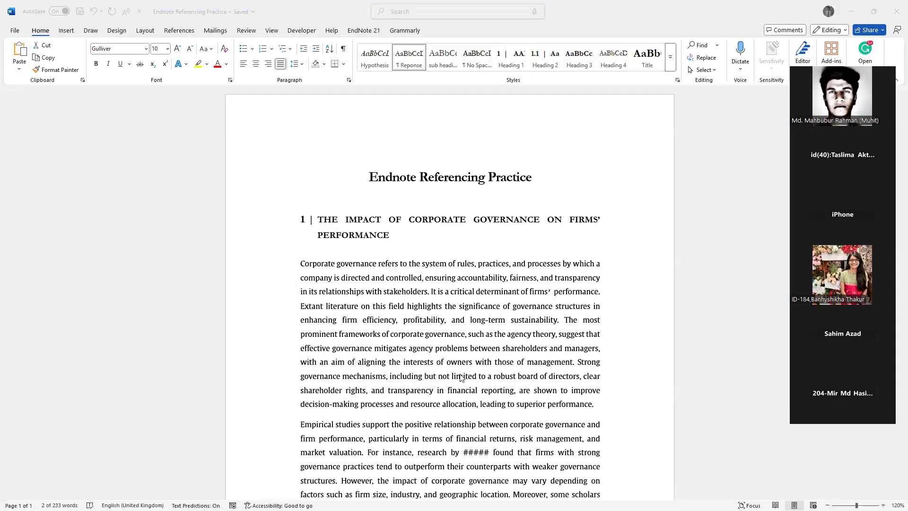
{"action": "type", "text": "scholar"}
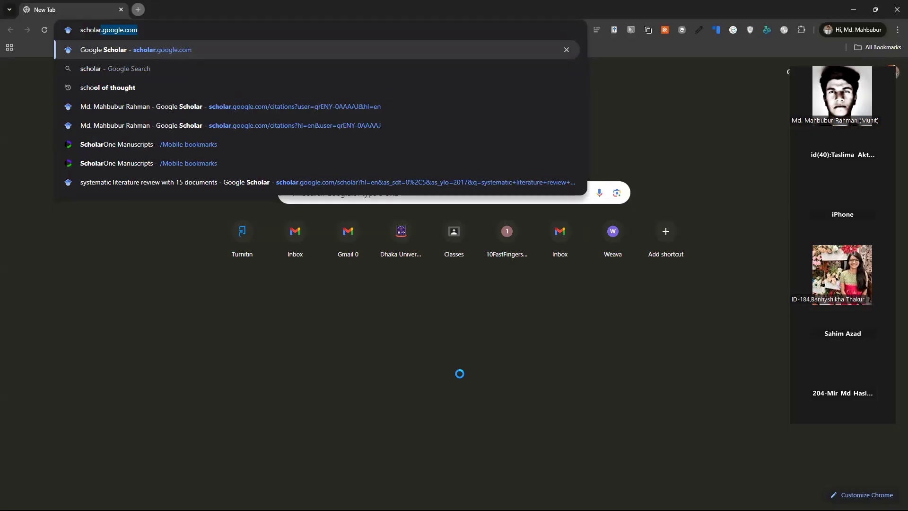
{"action": "key", "text": "Return"}
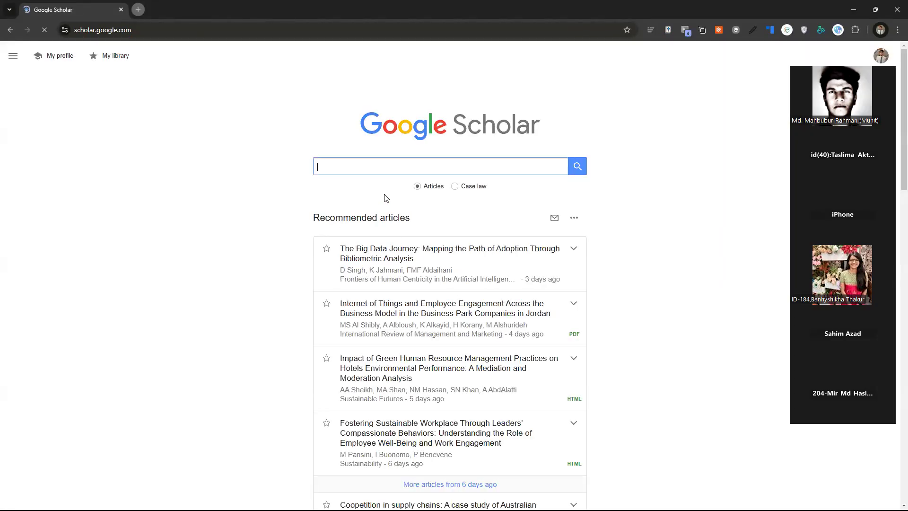
Search Google Scholar for "Corporate governance definition" and turn on the ExCITATION journal rankings for the results
{"action": "left_click", "coordinate": [369, 166]}
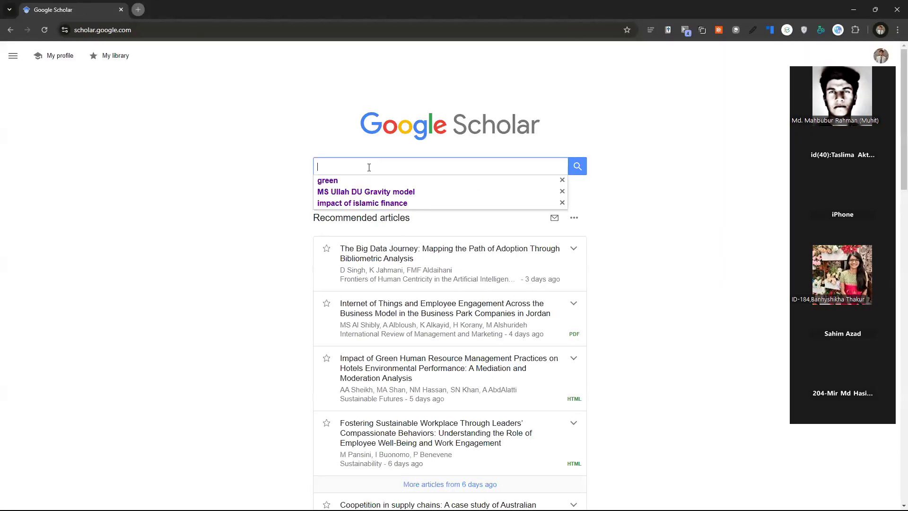
{"action": "type", "text": "Corporate governance"}
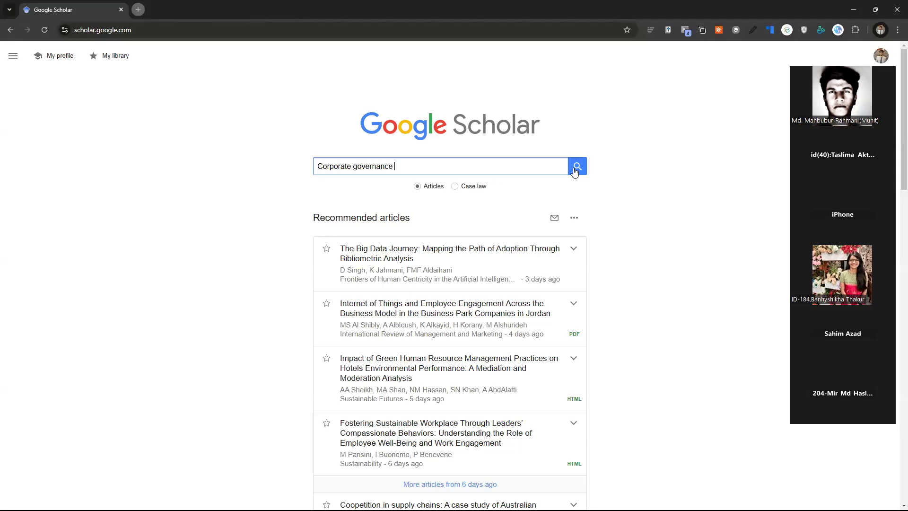
{"action": "key", "text": "Return"}
{"action": "left_click", "coordinate": [218, 66]}
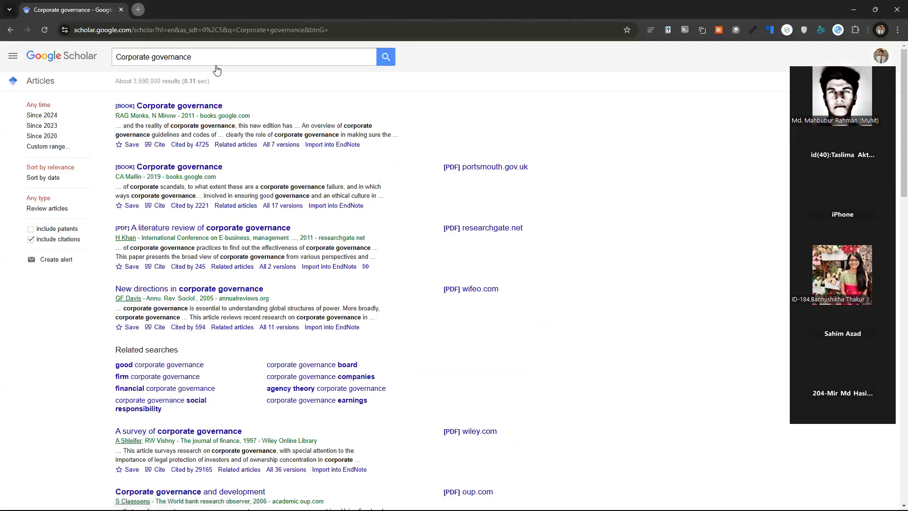
{"action": "type", "text": "definition"}
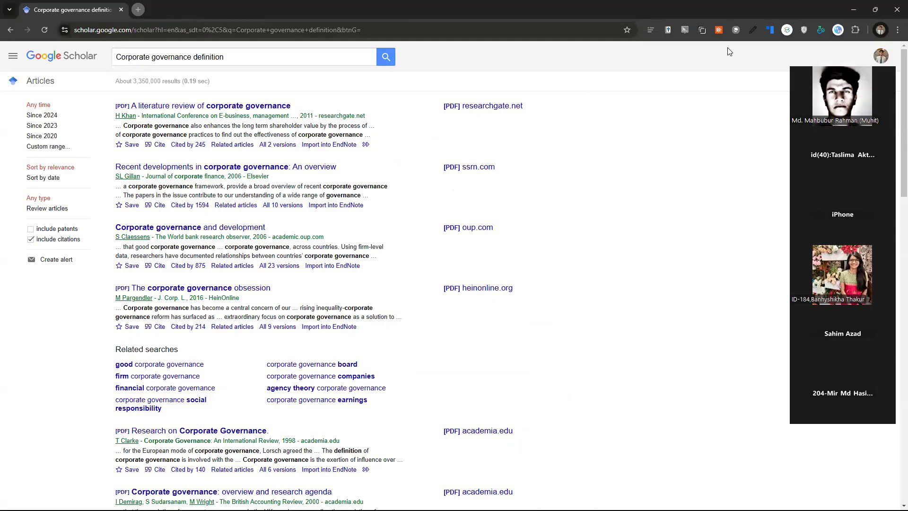
{"action": "left_click", "coordinate": [838, 33]}
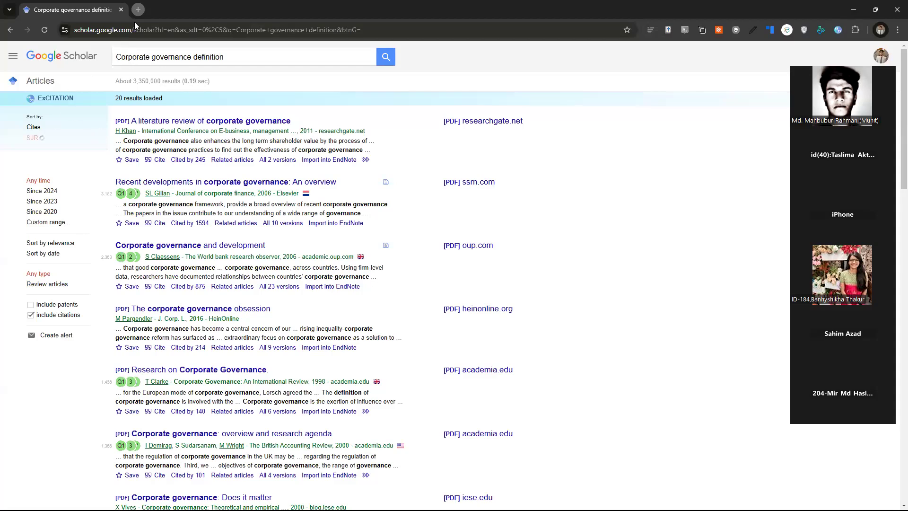
Search the web for "Excitation" in a new tab and open the extension's Chrome Web Store page from the ExCITATION site
{"action": "left_click", "coordinate": [138, 10]}
{"action": "type", "text": "Exc"}
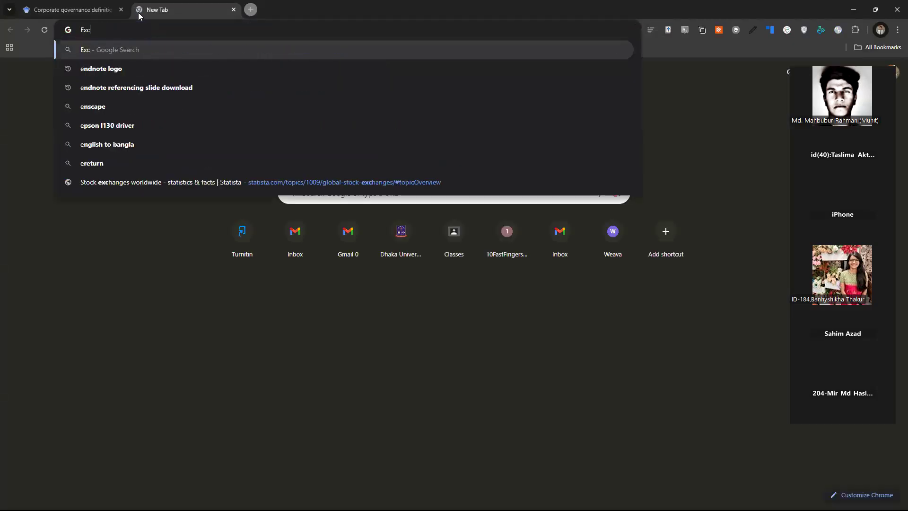
{"action": "type", "text": "itation"}
{"action": "key", "text": "Return"}
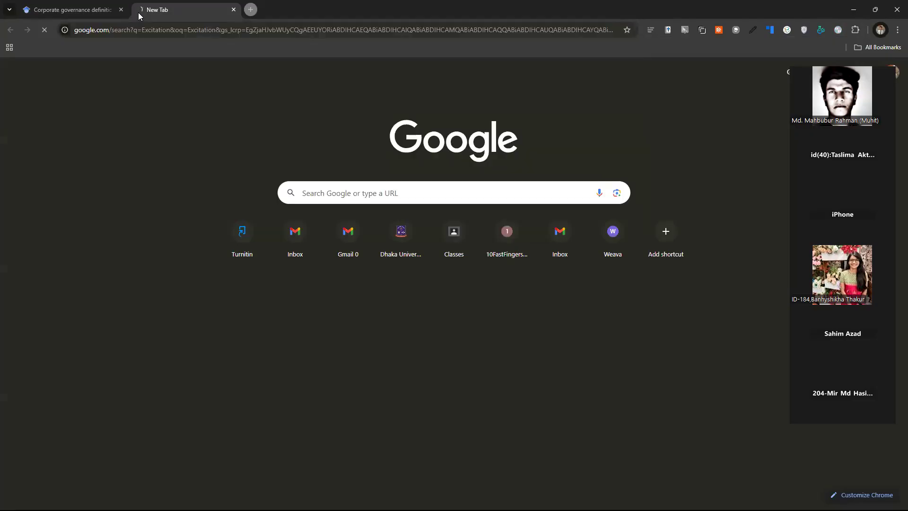
{"action": "scroll", "coordinate": [160, 270], "scroll_direction": "down", "scroll_amount": 10}
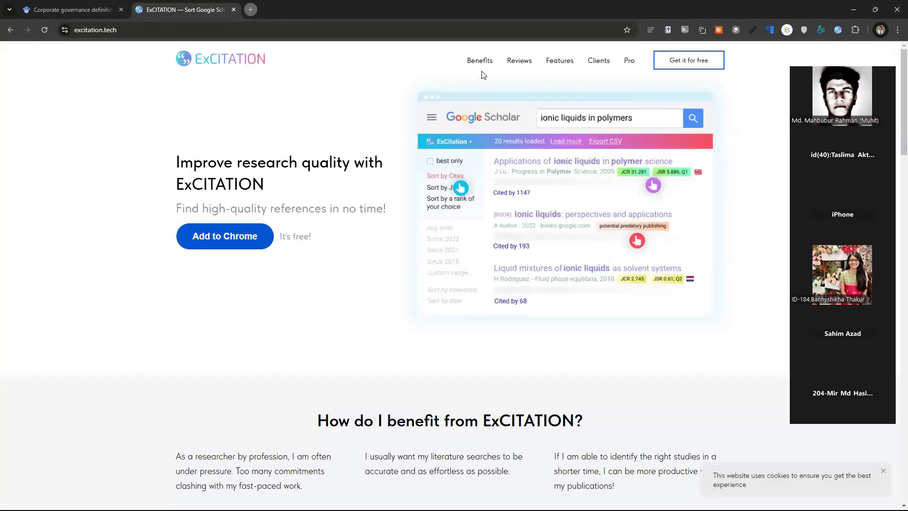
{"action": "left_click", "coordinate": [219, 236]}
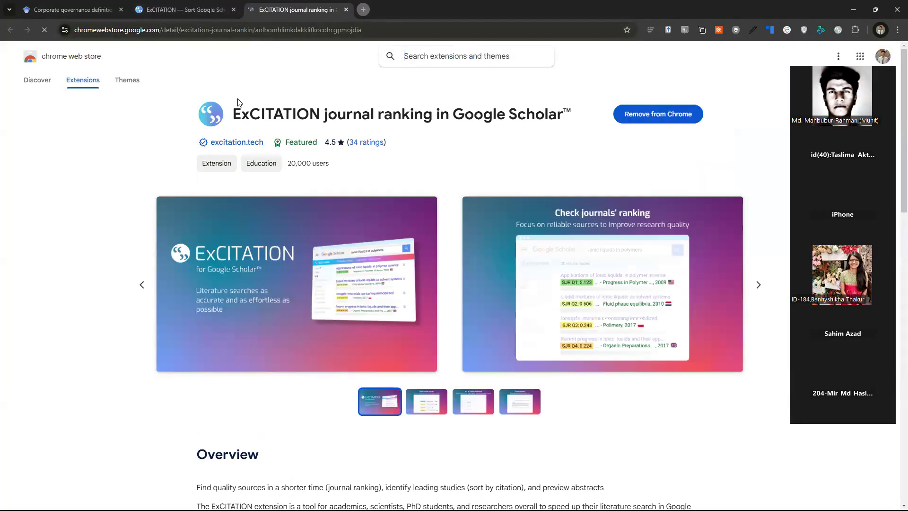
{"action": "left_click_drag", "start_coordinate": [235, 111], "coordinate": [314, 117]}
{"action": "left_click", "coordinate": [329, 101]}
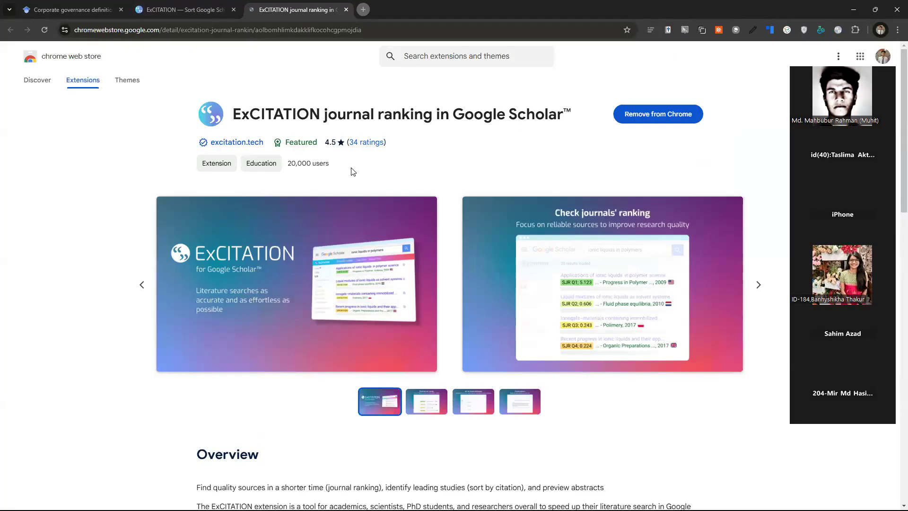
Return to the Google Scholar results, sort them by Cites and then by SJR, and inspect the journal ranking badges
{"action": "left_click", "coordinate": [176, 6]}
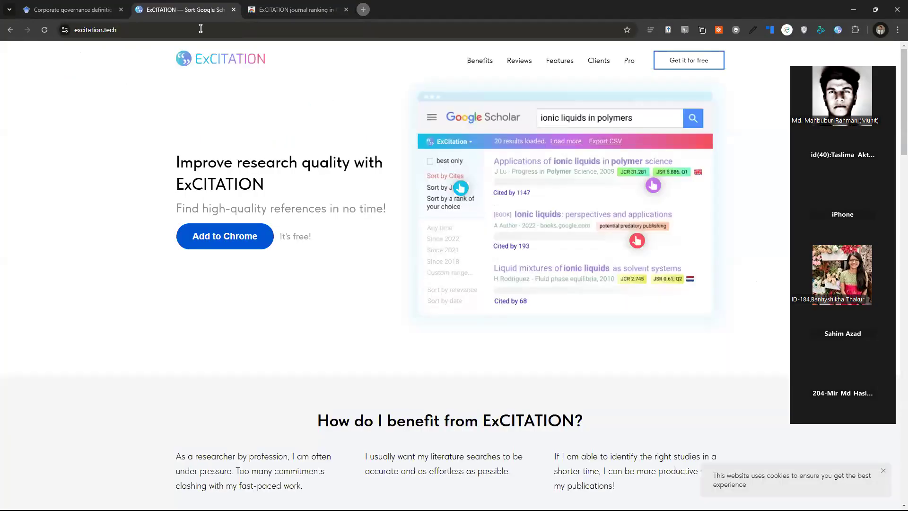
{"action": "left_click", "coordinate": [97, 11]}
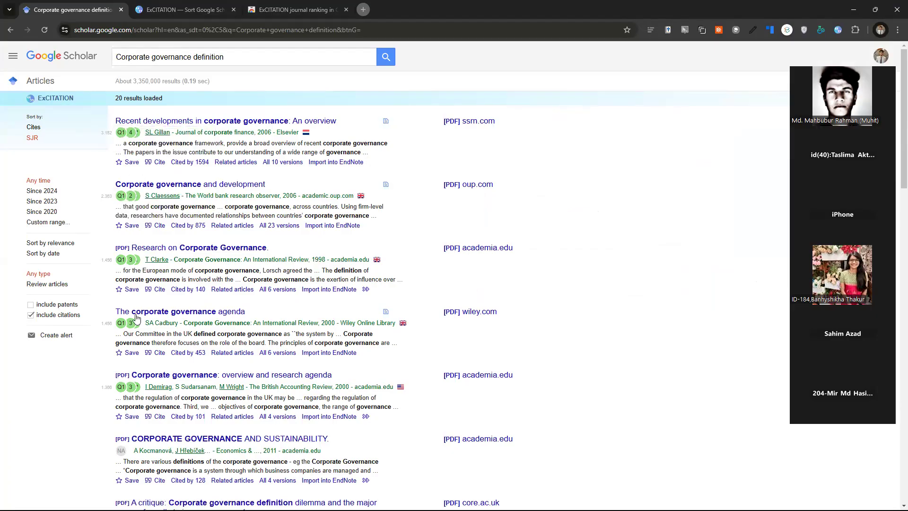
{"action": "left_click", "coordinate": [33, 128]}
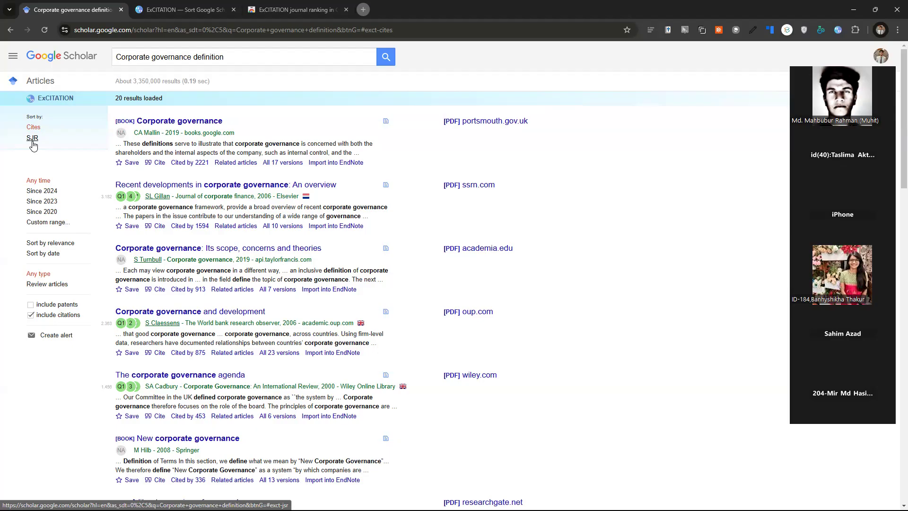
{"action": "left_click", "coordinate": [32, 140]}
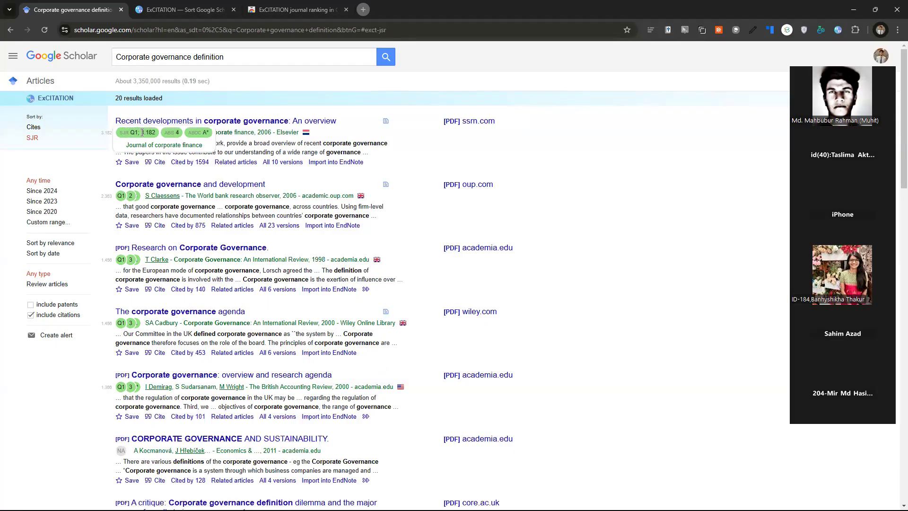
{"action": "mouse_move", "coordinate": [131, 194]}
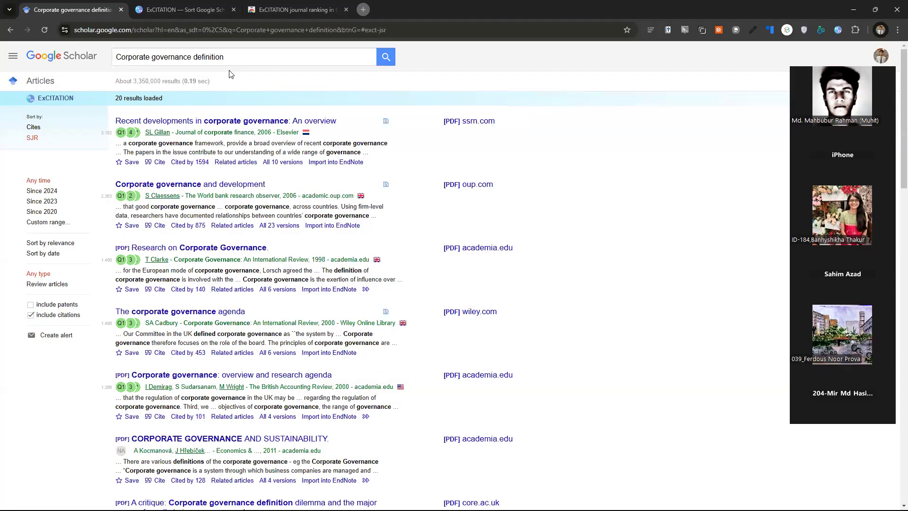
Search for "Chrome webstore" in a new tab and open the Chrome Web Store
{"action": "left_click", "coordinate": [287, 15]}
{"action": "key", "text": "ctrl+t"}
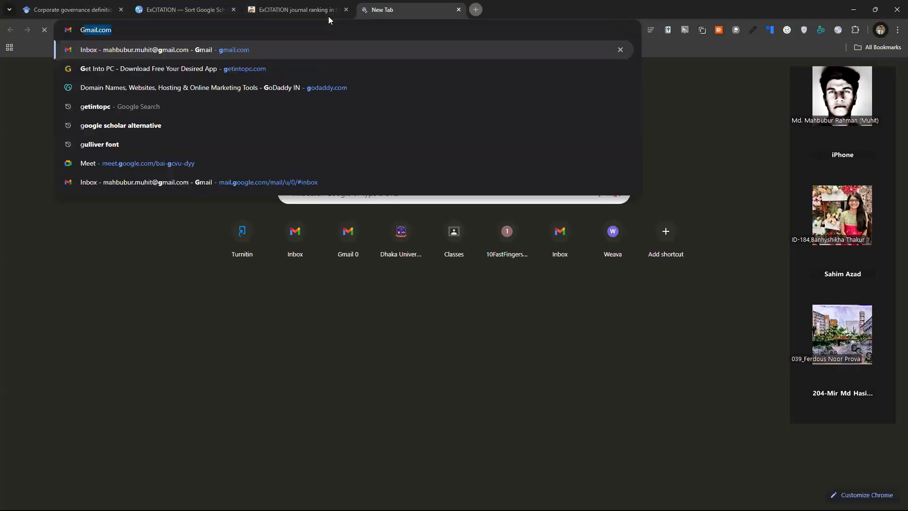
{"action": "key", "text": "BackSpace"}
{"action": "key", "text": "BackSpace"}
{"action": "type", "text": "Chrome "}
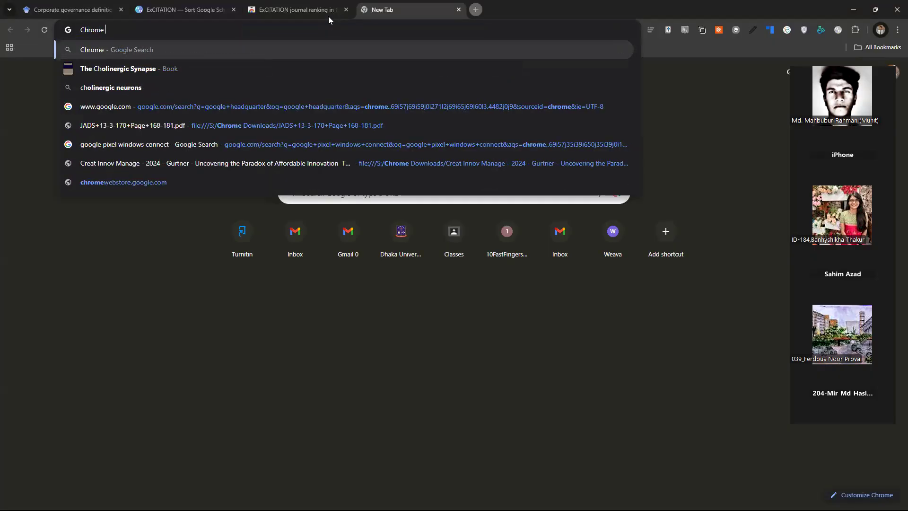
{"action": "type", "text": "webstore"}
{"action": "key", "text": "Return"}
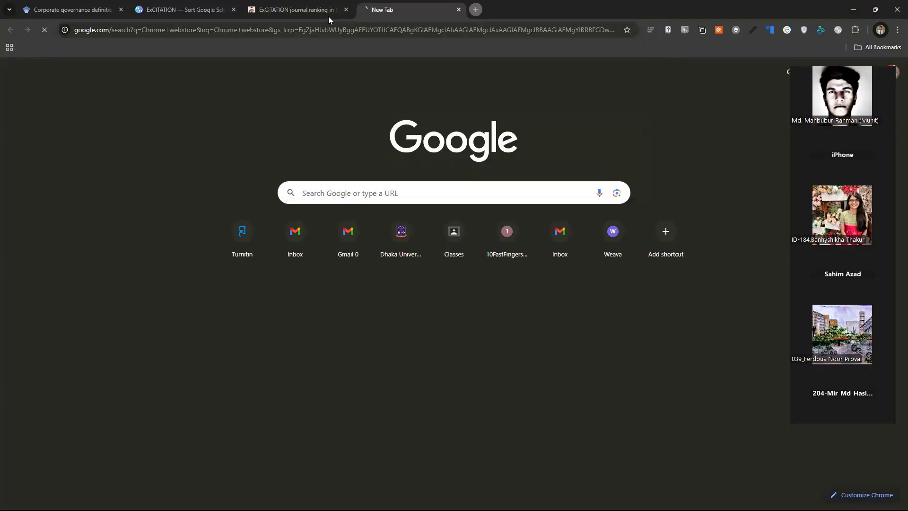
{"action": "left_click", "coordinate": [152, 182]}
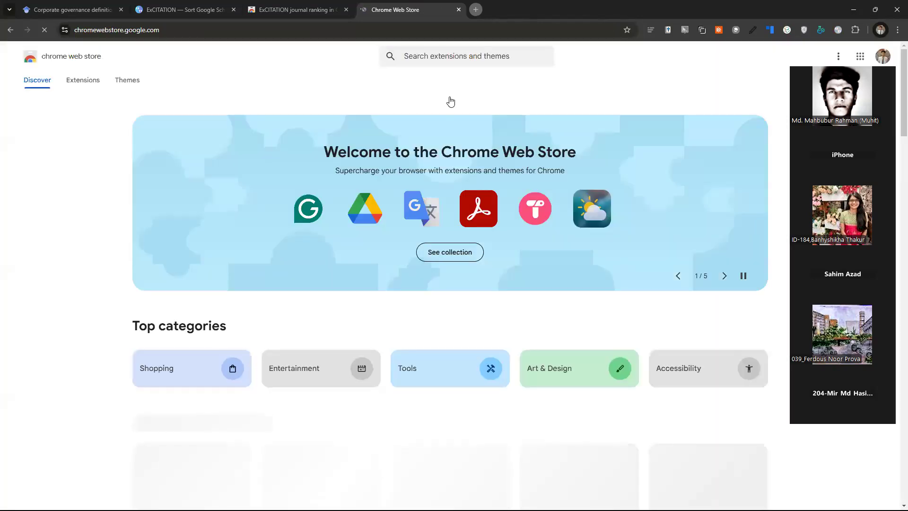
Search the Chrome Web Store for "Excitation" and open the ExCITATION journal ranking extension's page
{"action": "left_click", "coordinate": [436, 57]}
{"action": "type", "text": "Excitation"}
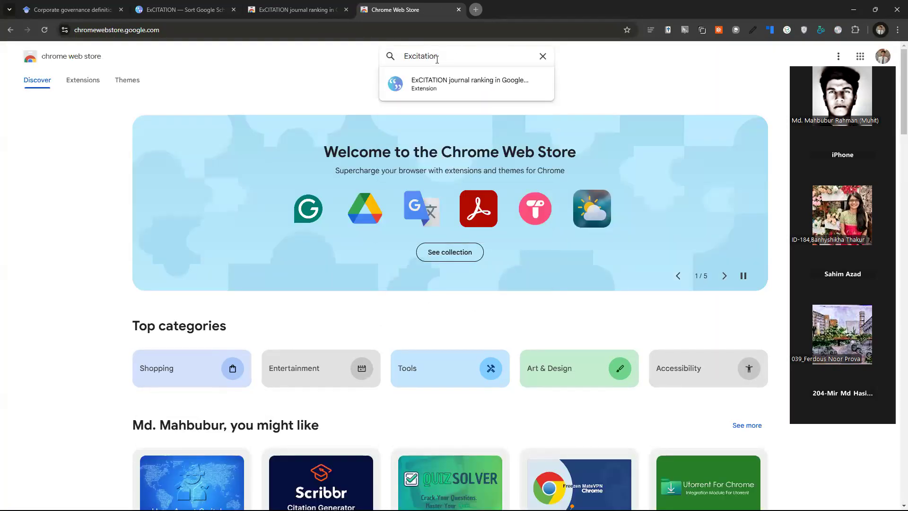
{"action": "key", "text": "Return"}
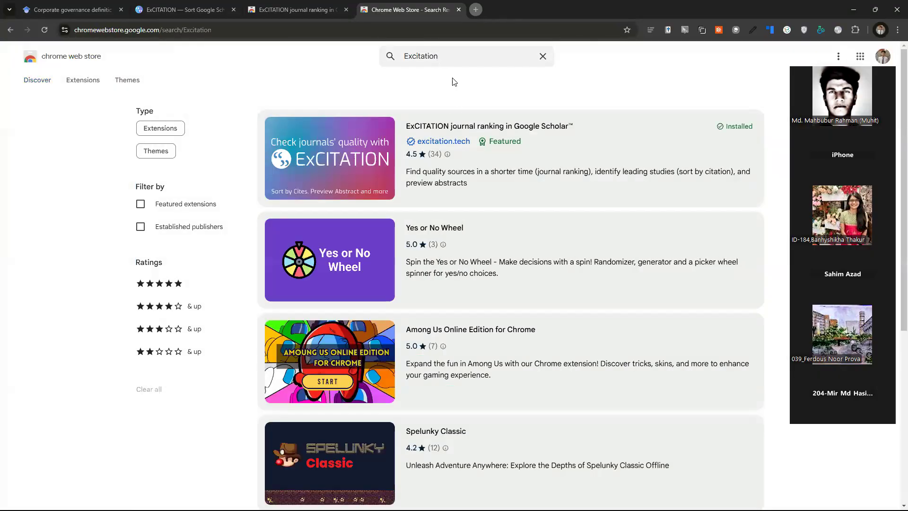
{"action": "left_click", "coordinate": [430, 132]}
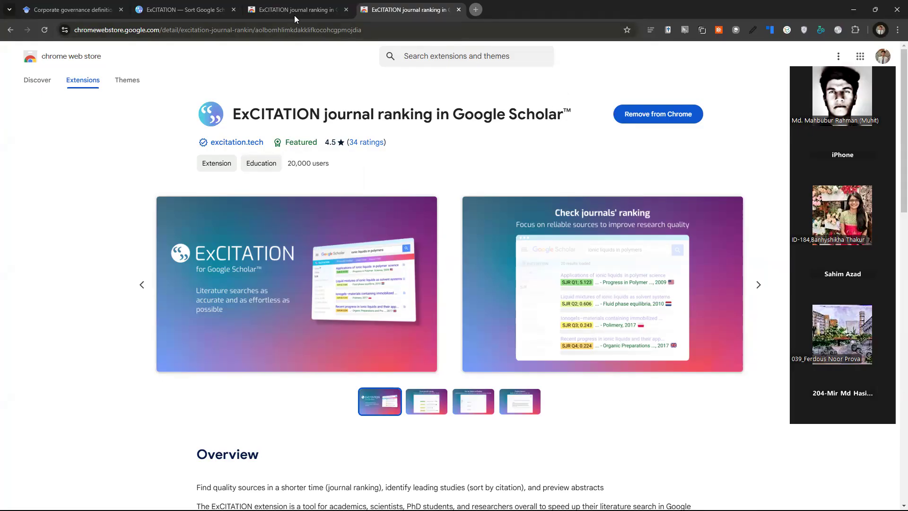
Return to the SJR-sorted Google Scholar results and examine the journal ranking badges of the first two articles
{"action": "left_click", "coordinate": [198, 7]}
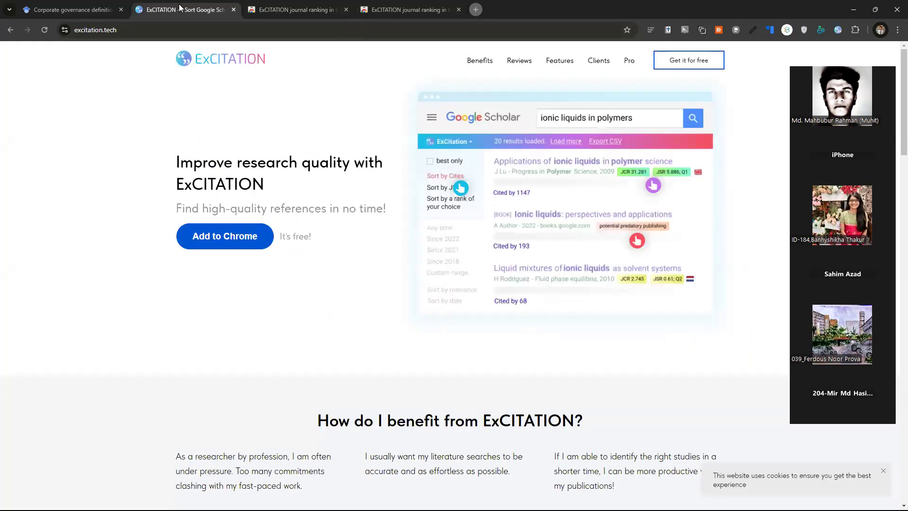
{"action": "left_click", "coordinate": [56, 16]}
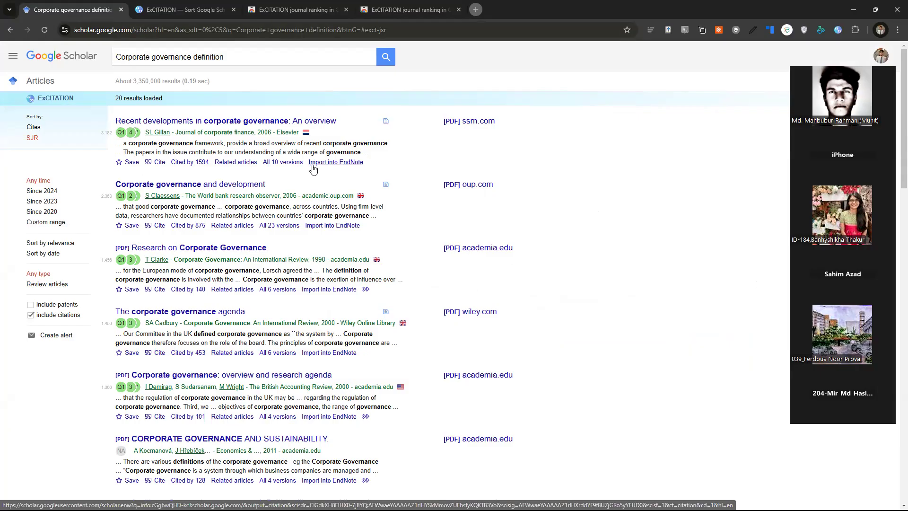
{"action": "scroll", "coordinate": [418, 236], "scroll_direction": "down", "scroll_amount": 10}
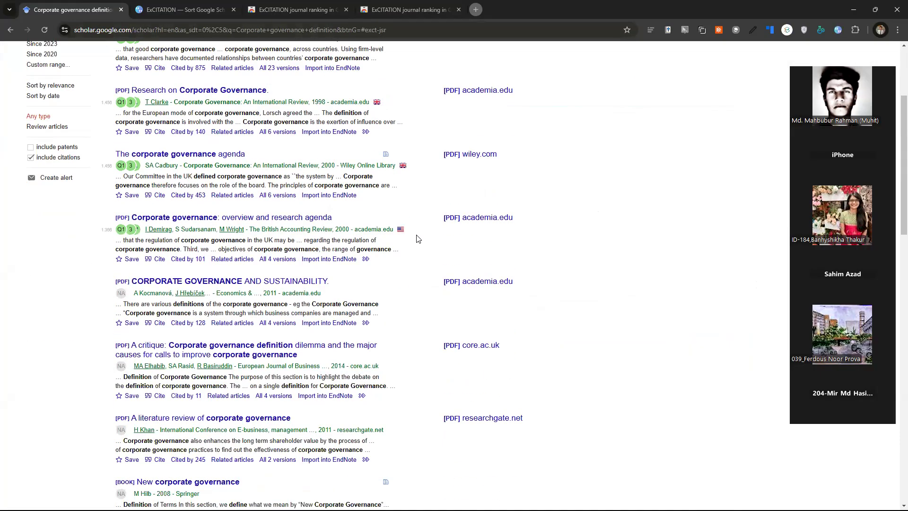
{"action": "scroll", "coordinate": [418, 236], "scroll_direction": "up", "scroll_amount": 10}
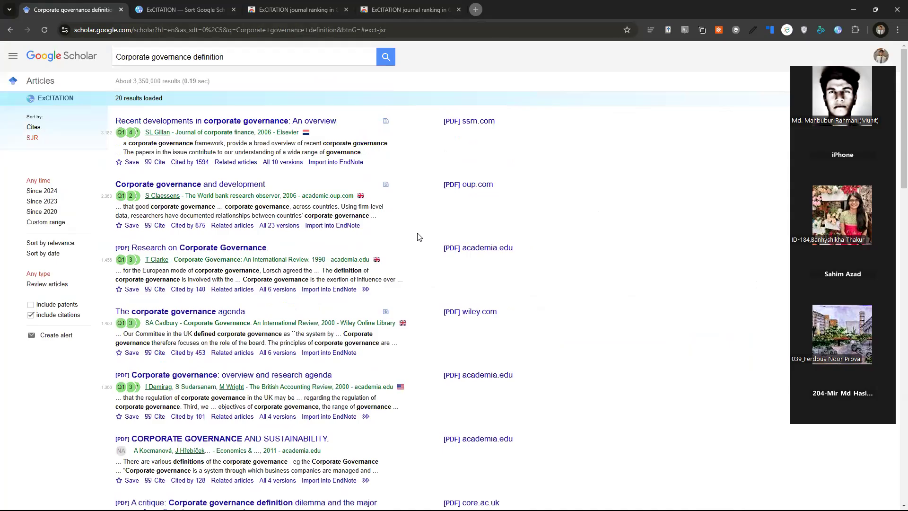
{"action": "mouse_move", "coordinate": [126, 137]}
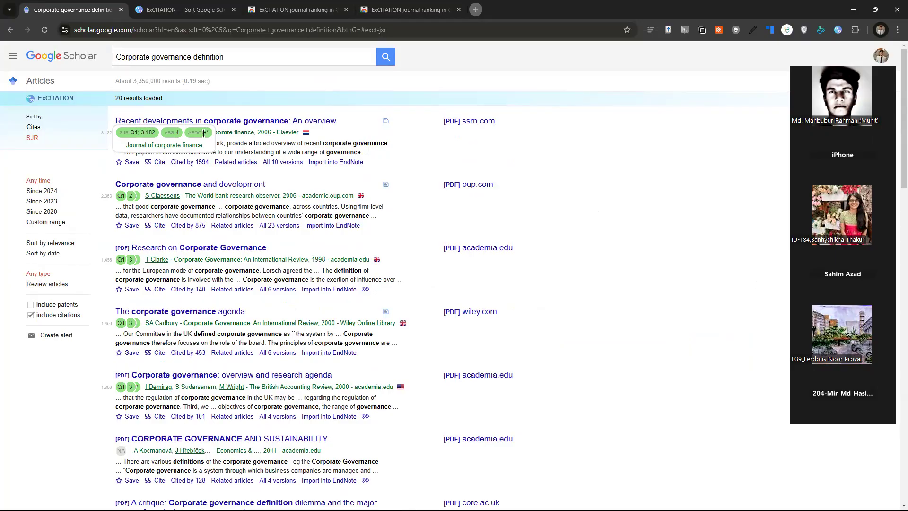
{"action": "mouse_move", "coordinate": [127, 195]}
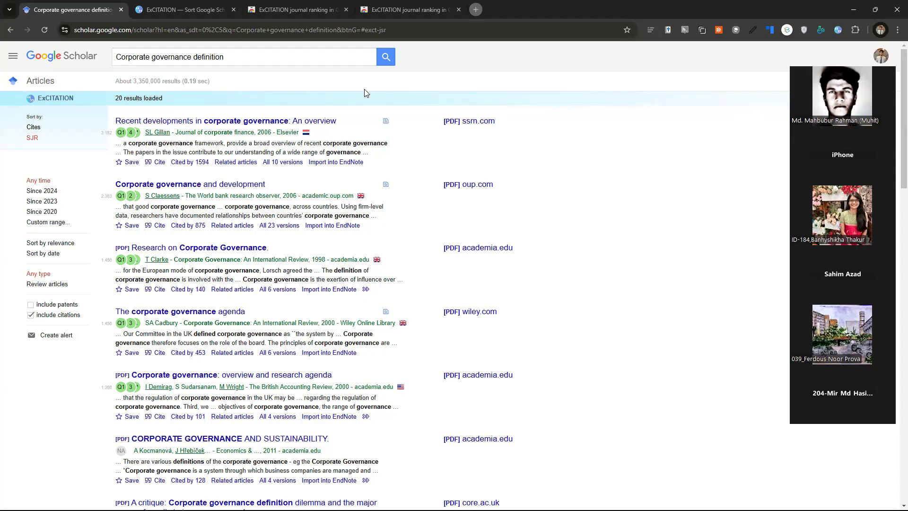
Copy the query "Corporate governance definition" and search for it in Google Scholar in a new tab
{"action": "left_click", "coordinate": [189, 58]}
{"action": "key", "text": "ctrl+c"}
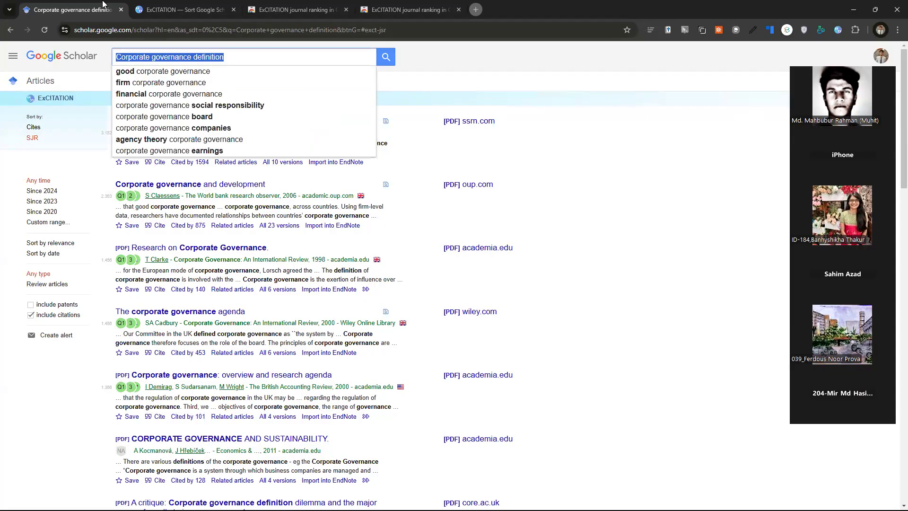
{"action": "key", "text": "ctrl+t"}
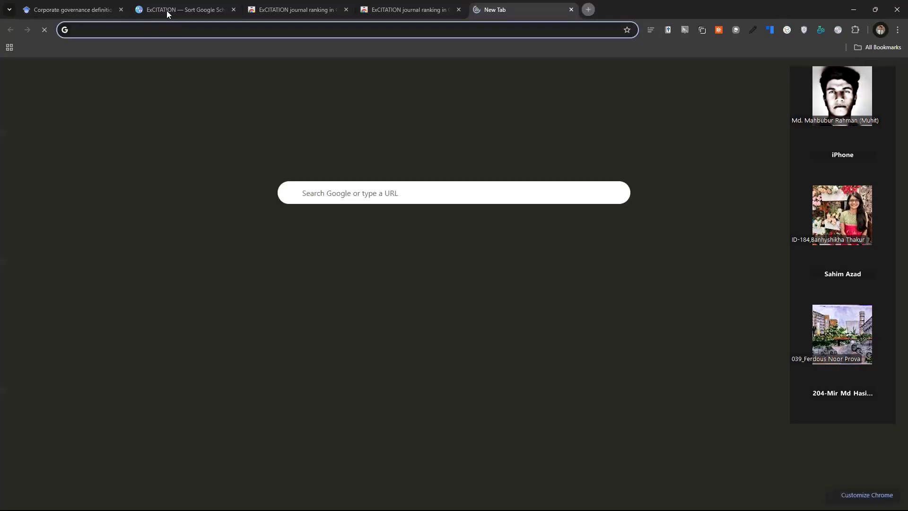
{"action": "type", "text": "google"}
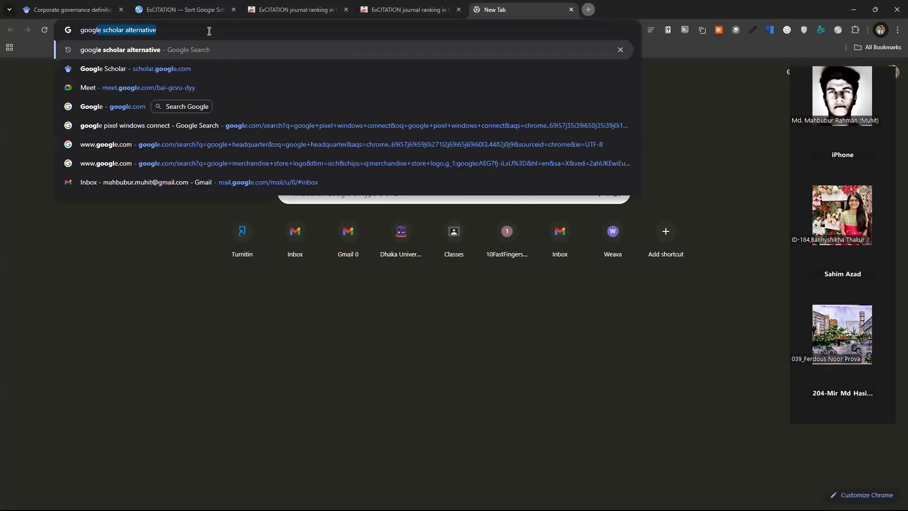
{"action": "key", "text": "Down"}
{"action": "key", "text": "Return"}
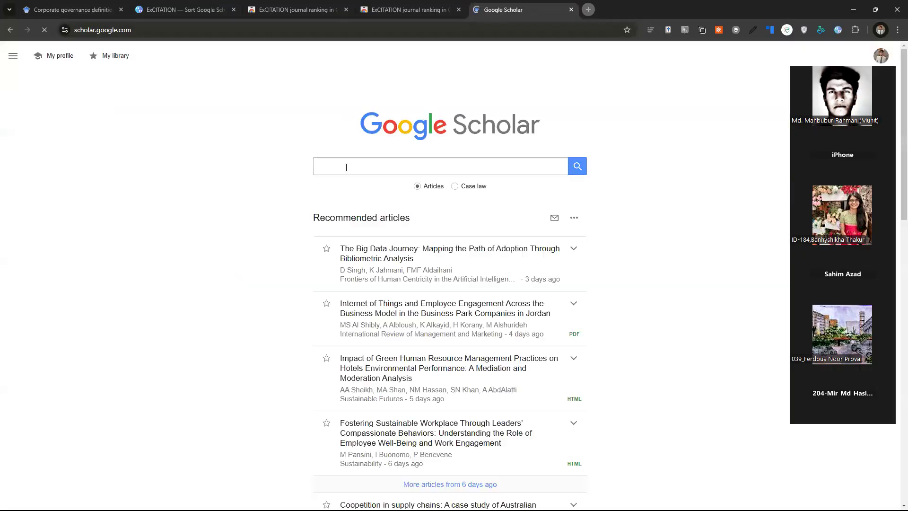
{"action": "left_click", "coordinate": [345, 169]}
{"action": "key", "text": "ctrl+v"}
{"action": "key", "text": "Return"}
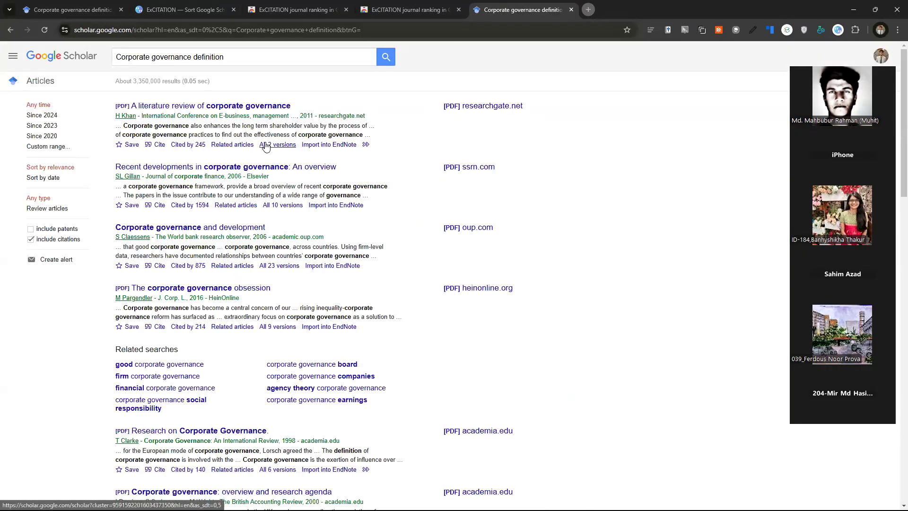
Place the ExCITATION-sorted results tab beside the new results tab and compare the two article lists
{"action": "left_click", "coordinate": [28, 9]}
{"action": "left_click_drag", "start_coordinate": [28, 8], "coordinate": [409, 9]}
{"action": "left_click", "coordinate": [517, 17]}
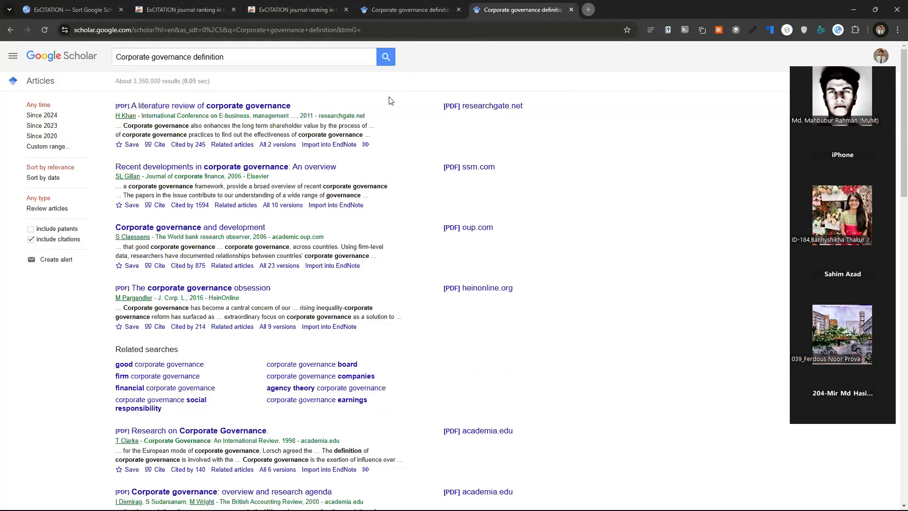
{"action": "left_click", "coordinate": [370, 17]}
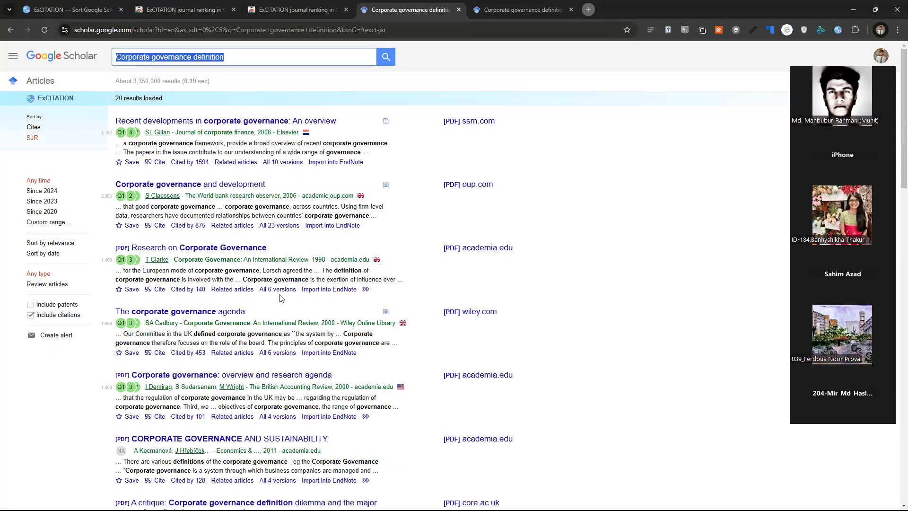
{"action": "left_click", "coordinate": [192, 88]}
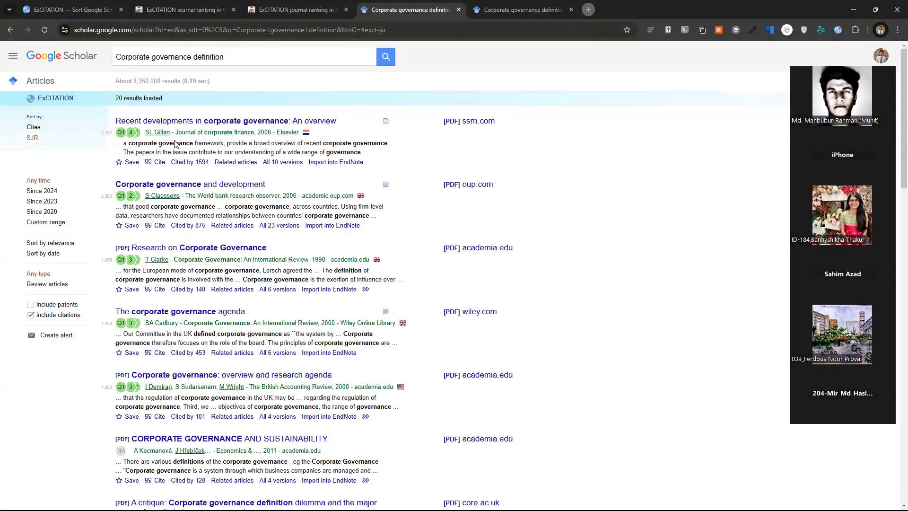
{"action": "key", "text": "ctrl+Tab"}
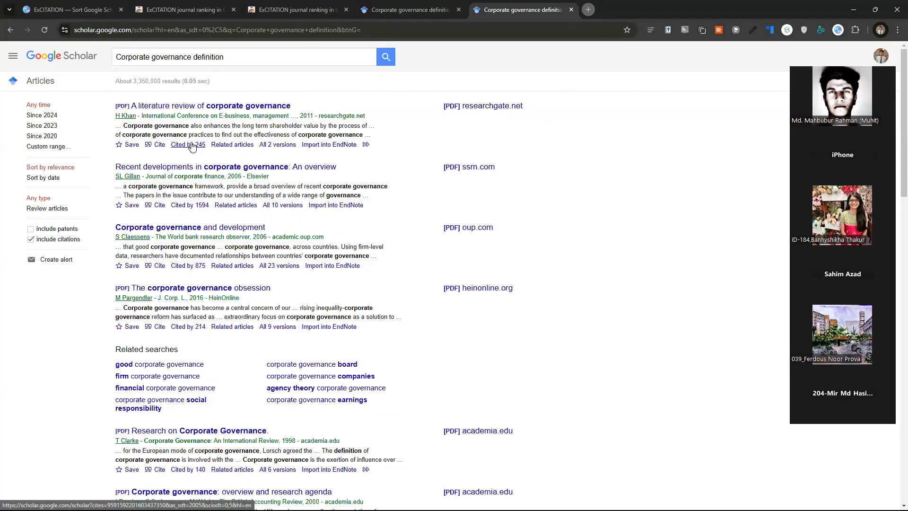
{"action": "left_click", "coordinate": [394, 14]}
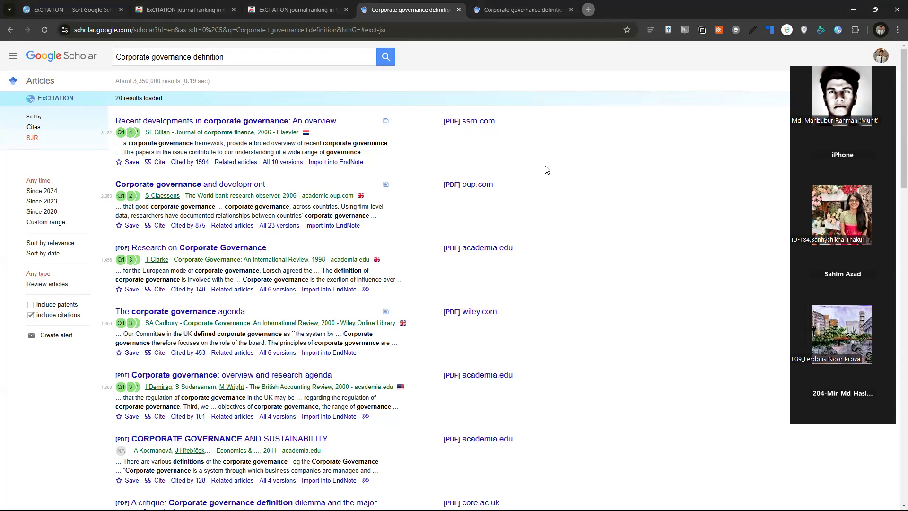
Set the ExCITATION extension's site data access to "When you click the extension" and recheck its access options
{"action": "right_click", "coordinate": [837, 30]}
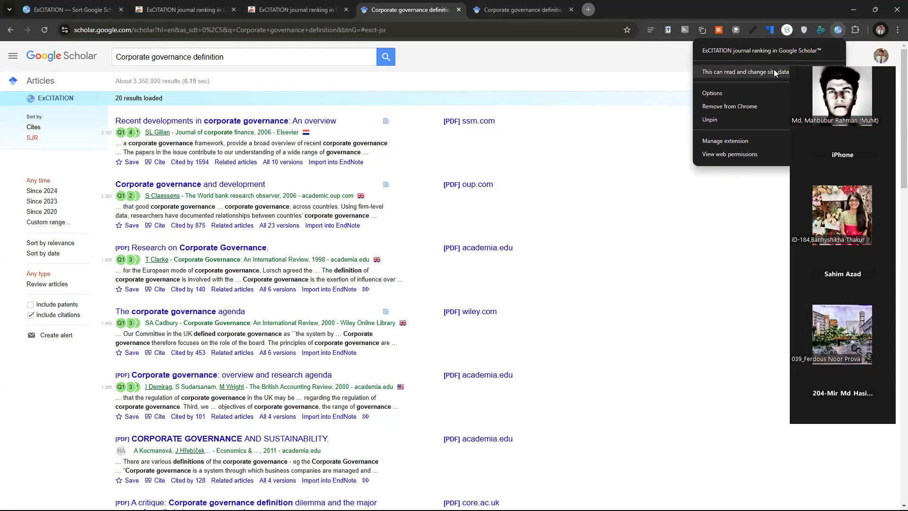
{"action": "mouse_move", "coordinate": [774, 73]}
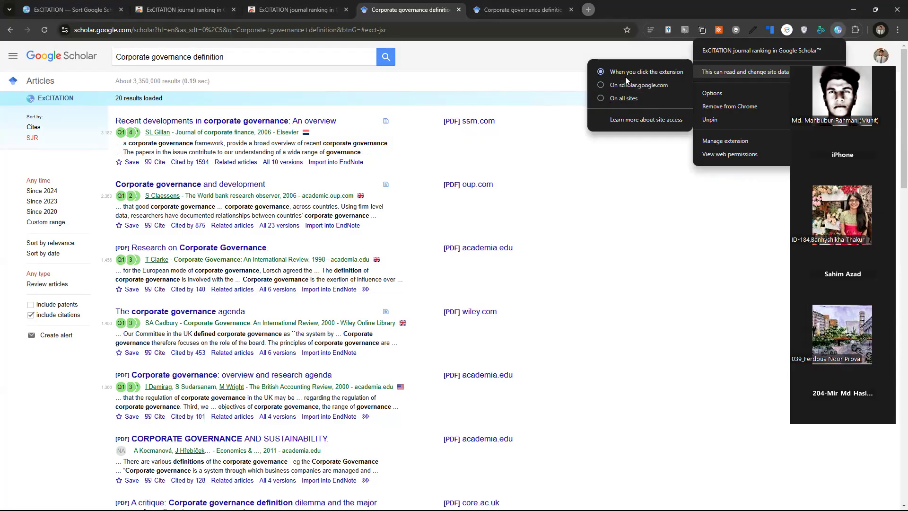
{"action": "left_click", "coordinate": [665, 71]}
{"action": "right_click", "coordinate": [835, 32]}
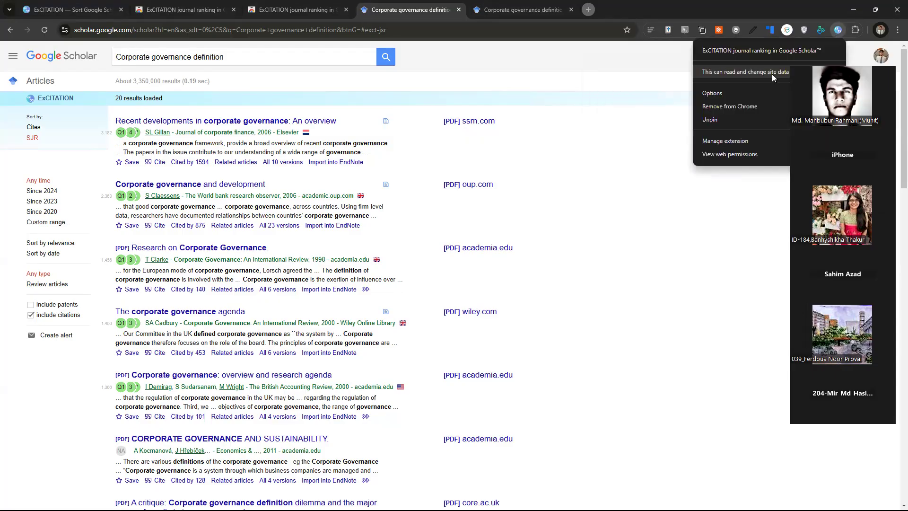
{"action": "left_click", "coordinate": [519, 221]}
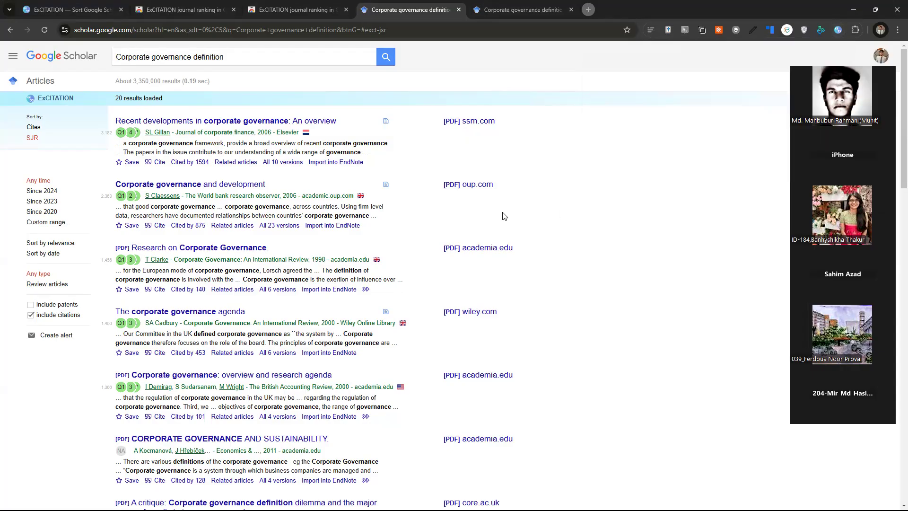
Switch to the unranked Google Scholar results tab and turn on the Rapid Journal Quality Check extension
{"action": "triple_click", "coordinate": [206, 57]}
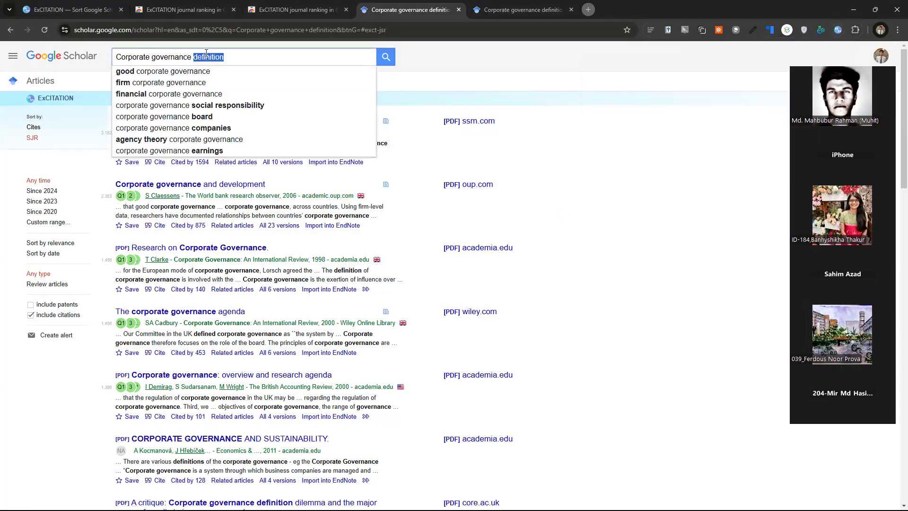
{"action": "left_click", "coordinate": [489, 14]}
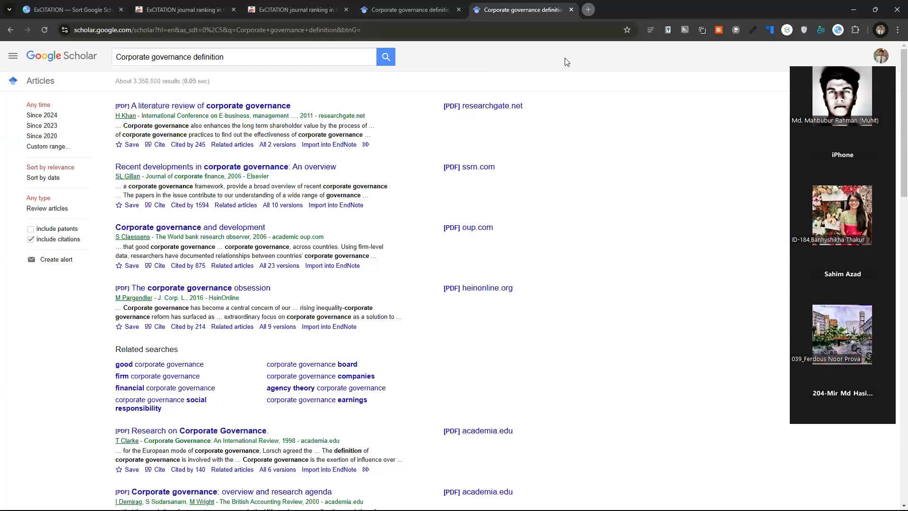
{"action": "left_click", "coordinate": [820, 31]}
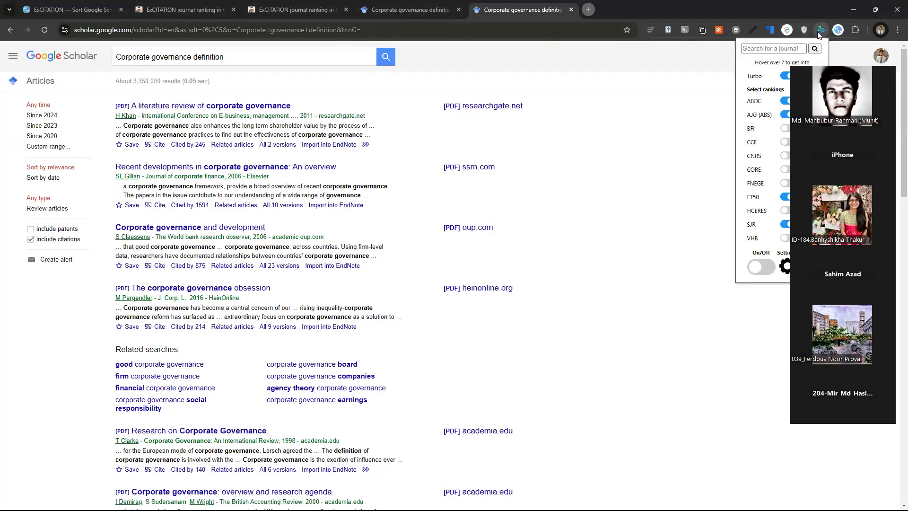
{"action": "left_click", "coordinate": [760, 267]}
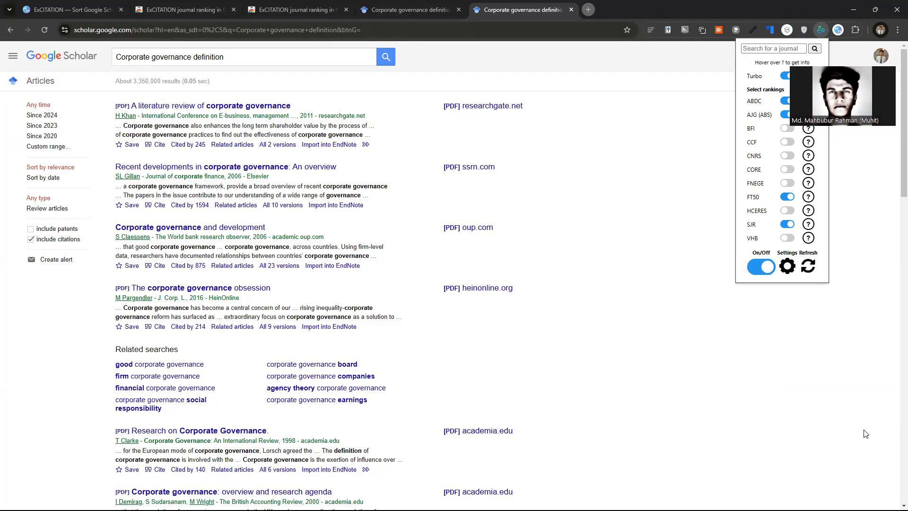
Open the Rapid Journal Quality Check extension's Chrome Web Store page and highlight its name
{"action": "right_click", "coordinate": [821, 30]}
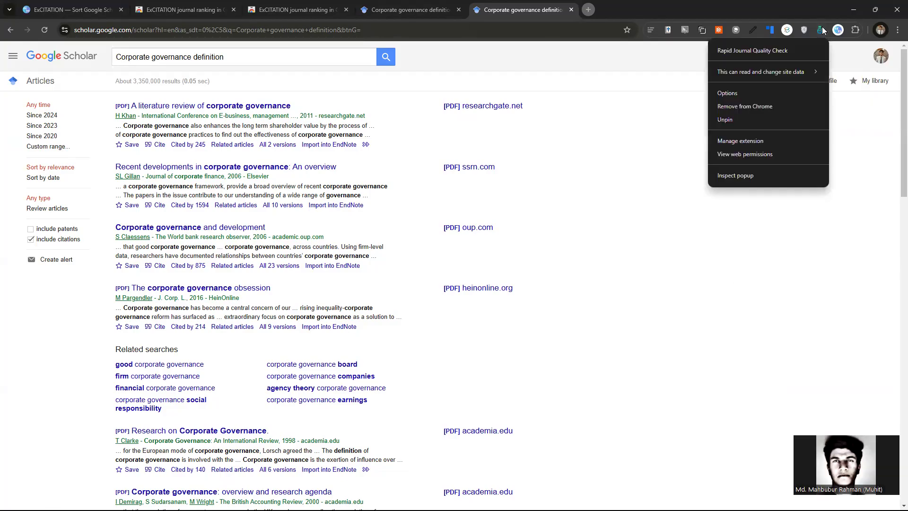
{"action": "left_click", "coordinate": [743, 50]}
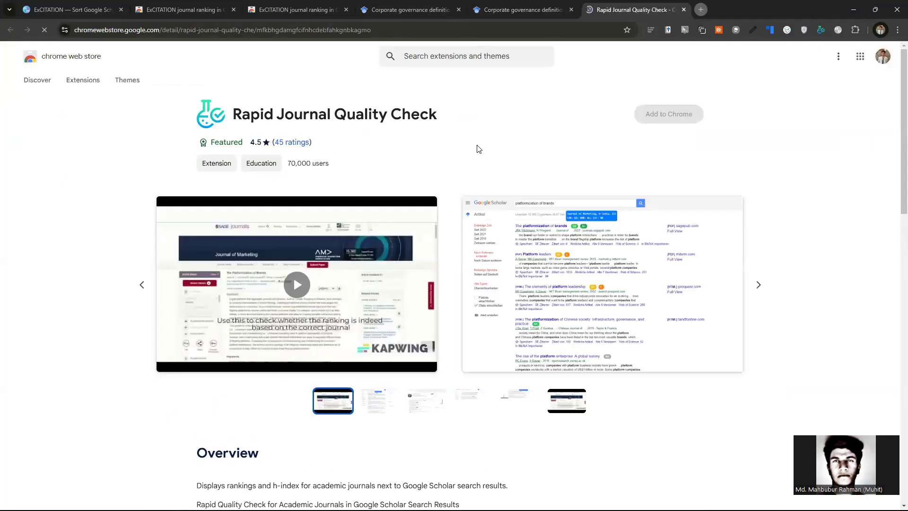
{"action": "left_click_drag", "start_coordinate": [232, 120], "coordinate": [438, 120]}
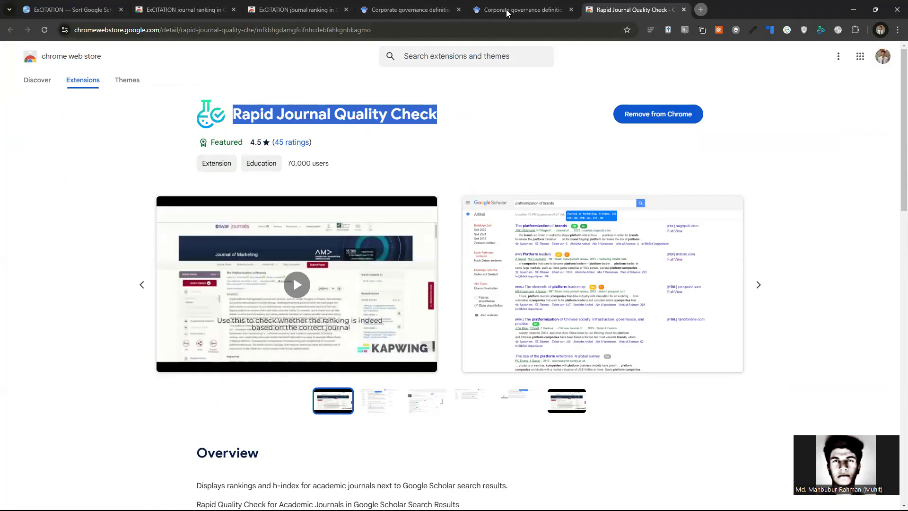
Return to the unranked Google Scholar results, review the rankings selected in Rapid Journal Quality Check, and reload the page
{"action": "left_click", "coordinate": [508, 14]}
{"action": "left_click", "coordinate": [823, 31]}
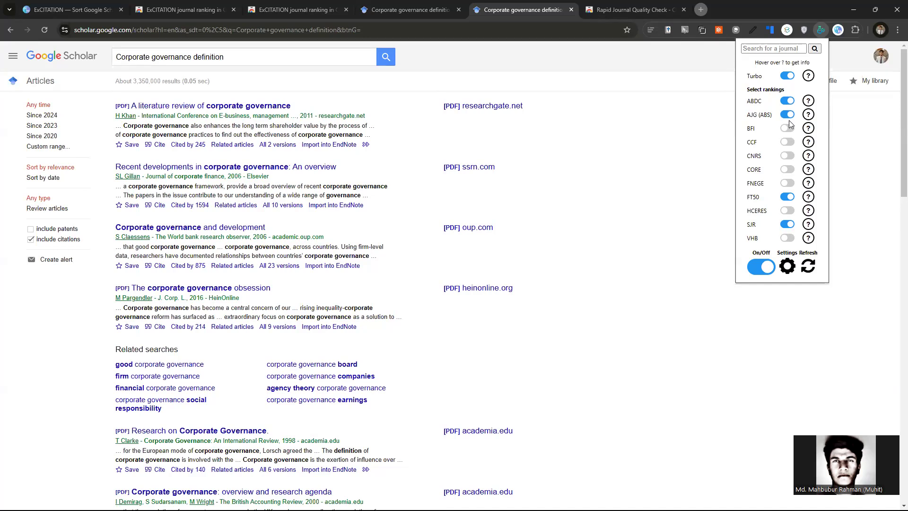
{"action": "left_click", "coordinate": [661, 240]}
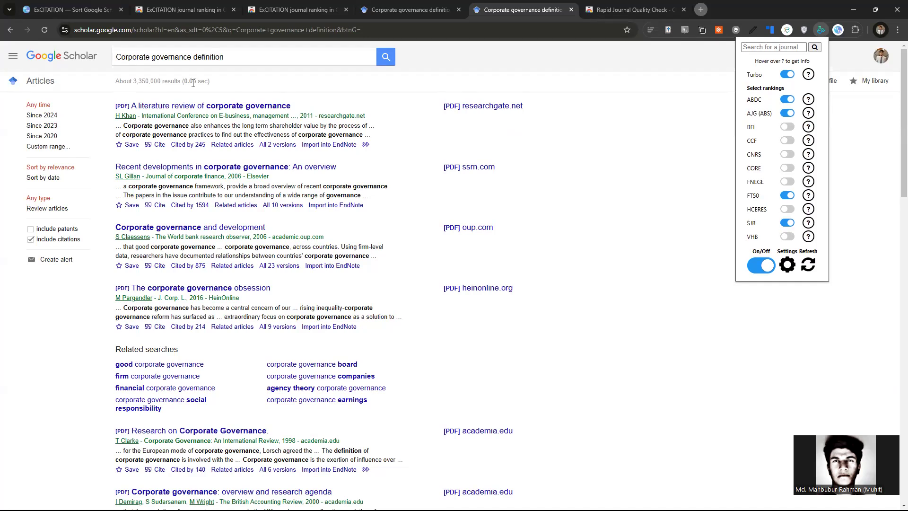
{"action": "left_click", "coordinate": [45, 30]}
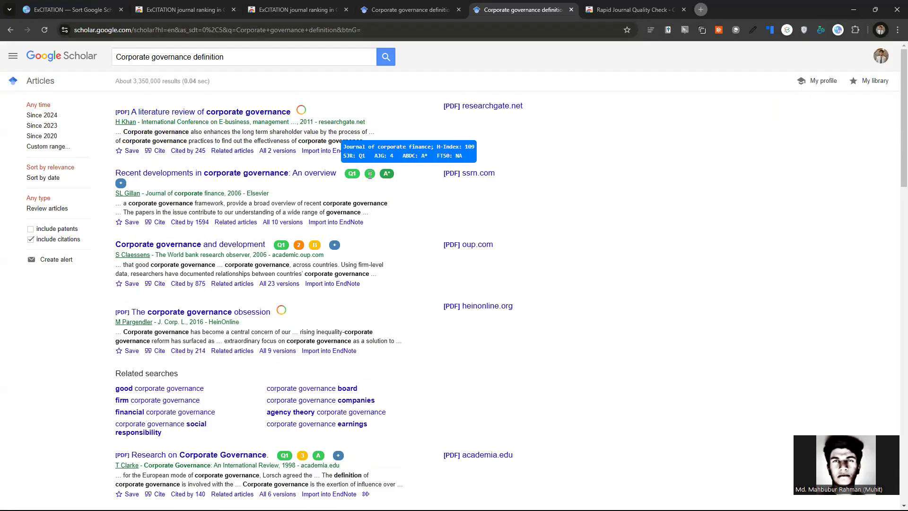
Examine the Rapid Journal Quality Check badges across the search results and return to the extension's Chrome Web Store page
{"action": "scroll", "coordinate": [304, 237], "scroll_direction": "down", "scroll_amount": 10}
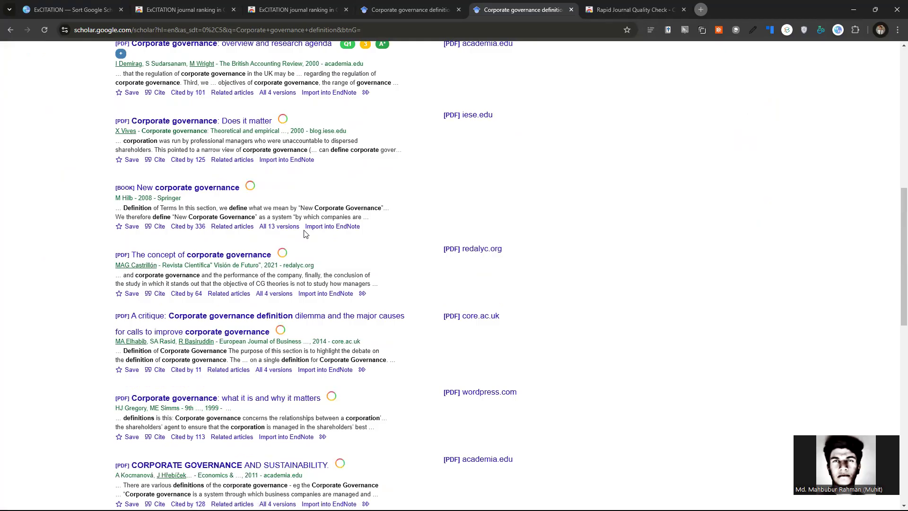
{"action": "scroll", "coordinate": [305, 234], "scroll_direction": "down", "scroll_amount": 3}
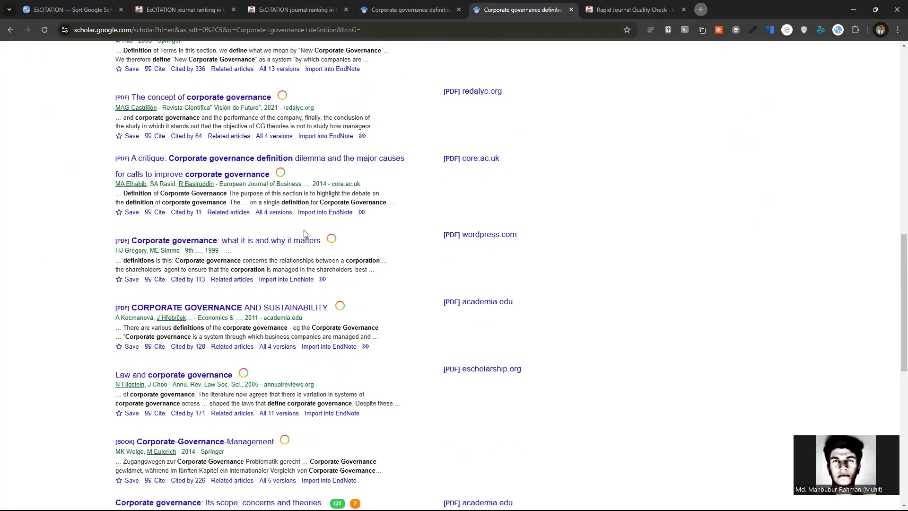
{"action": "scroll", "coordinate": [357, 255], "scroll_direction": "up", "scroll_amount": 13}
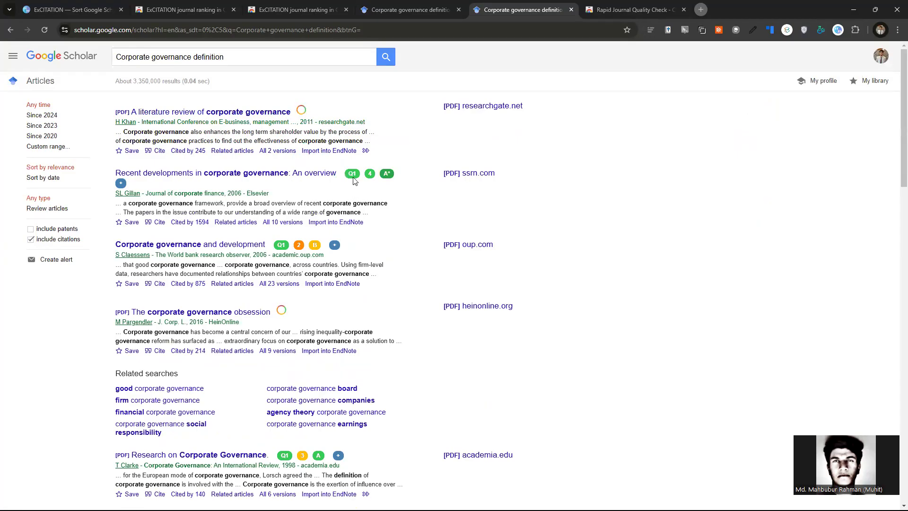
{"action": "mouse_move", "coordinate": [353, 175]}
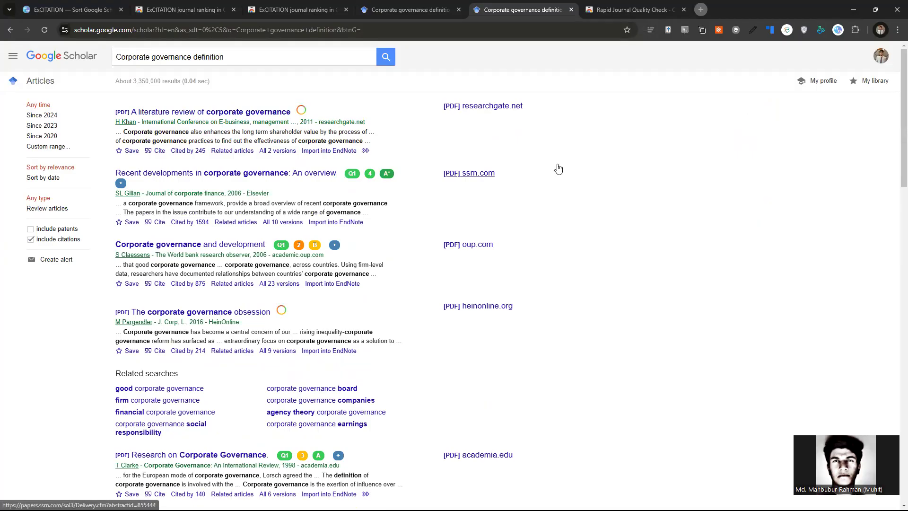
{"action": "left_click", "coordinate": [654, 5]}
{"action": "left_click", "coordinate": [509, 112]}
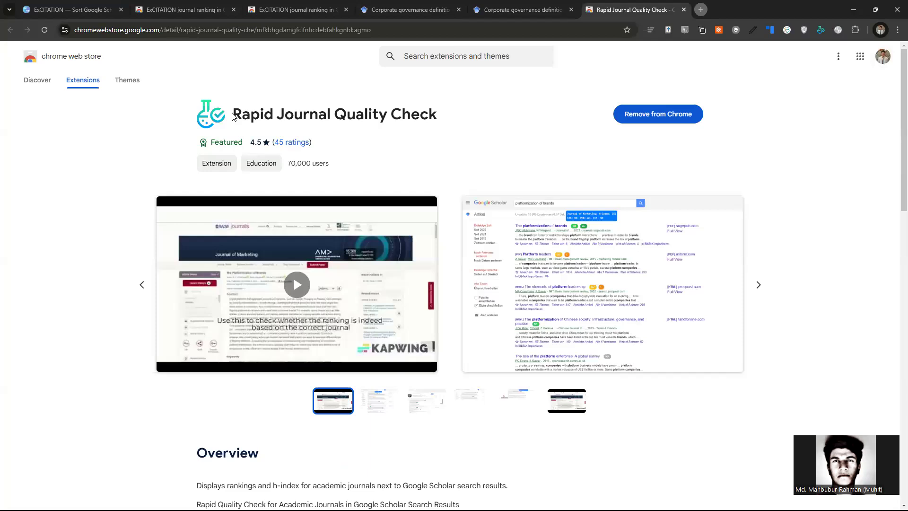
Highlight the Rapid Journal Quality Check name on its Chrome Web Store page and return to the unranked Google Scholar results
{"action": "left_click_drag", "start_coordinate": [233, 116], "coordinate": [447, 116]}
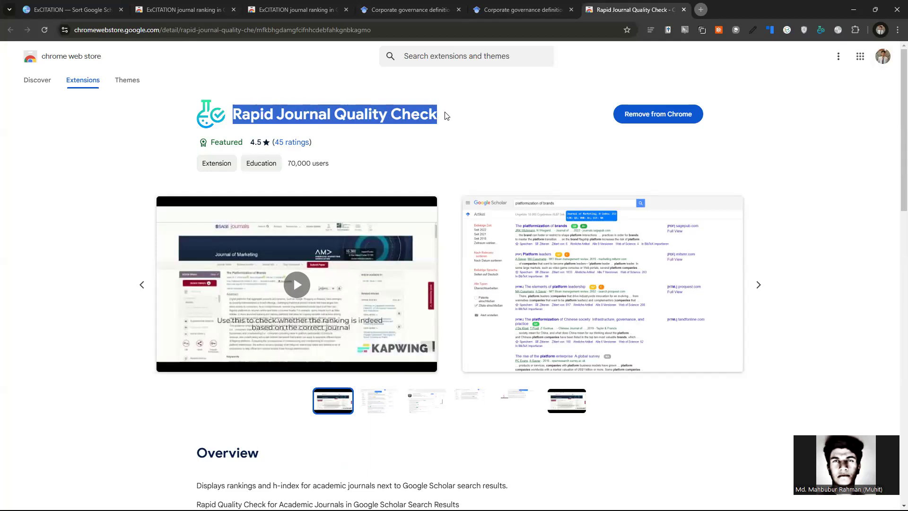
{"action": "left_click", "coordinate": [449, 116]}
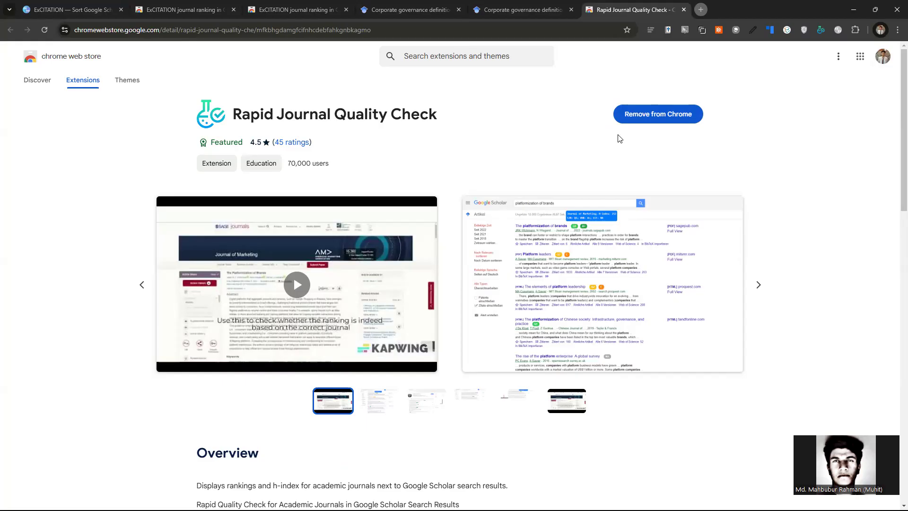
{"action": "left_click", "coordinate": [517, 9]}
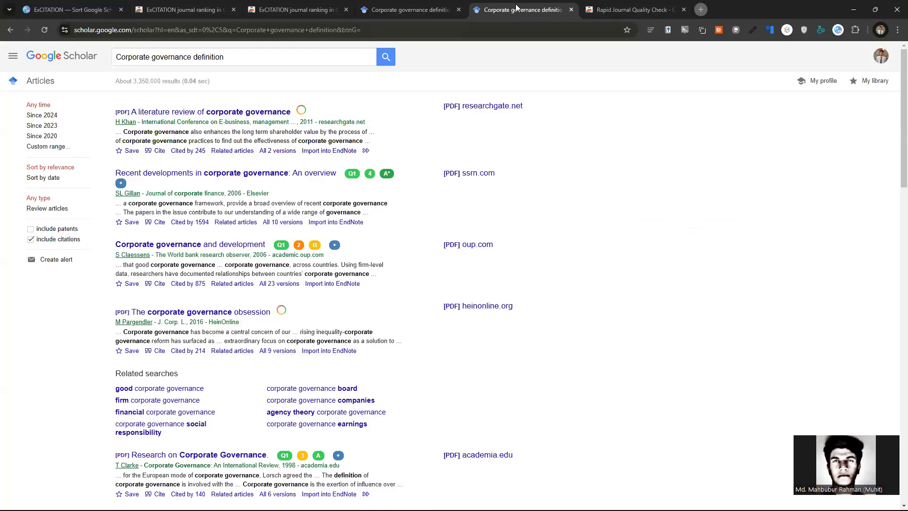
Switch to the Endnote Referencing Practice document in Word and select the opening sentence defining corporate governance
{"action": "key", "text": "XF86AudioRaiseVolume"}
{"action": "key", "text": "super"}
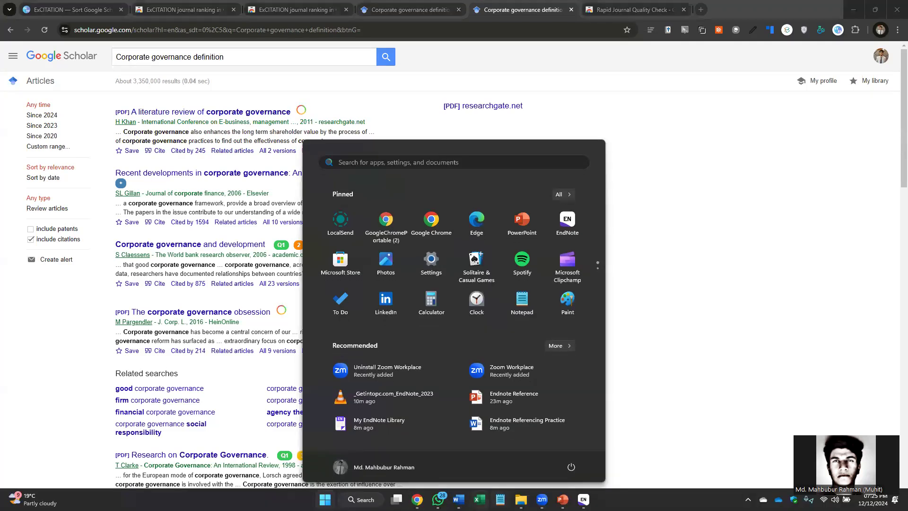
{"action": "left_click", "coordinate": [458, 499]}
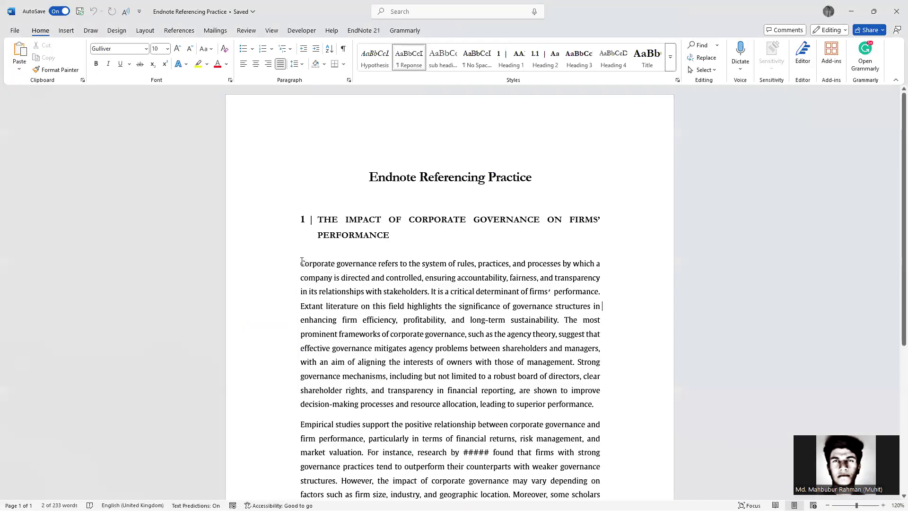
{"action": "left_click_drag", "start_coordinate": [301, 263], "coordinate": [431, 294]}
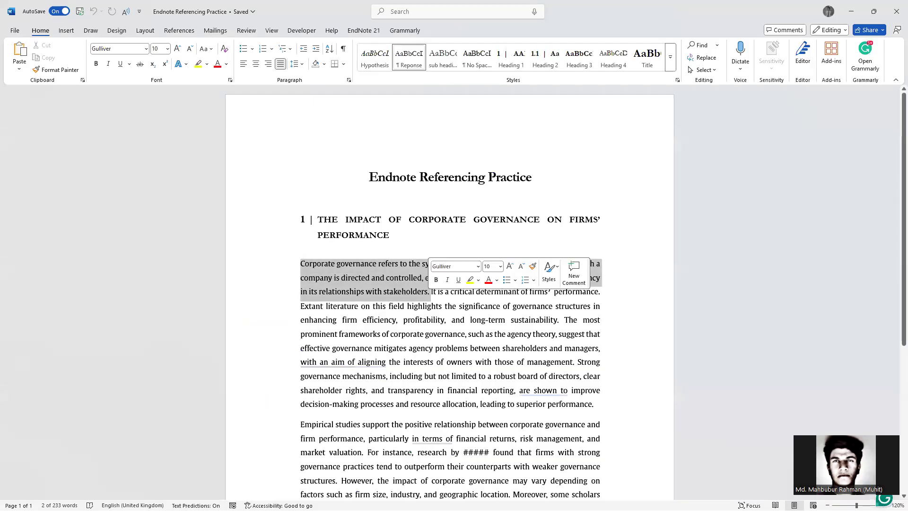
Return to Google Scholar in Chrome and limit the "Corporate governance definition" results to articles since 2020
{"action": "key", "text": "super"}
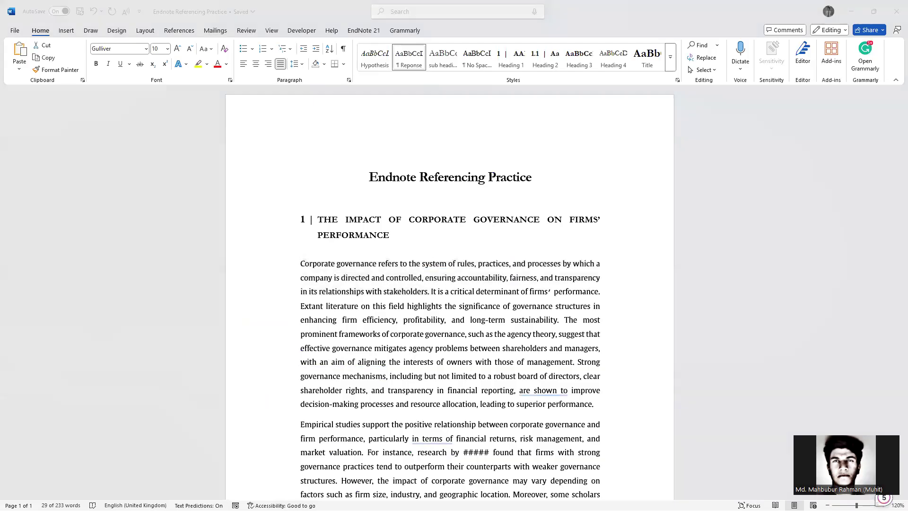
{"action": "mouse_move", "coordinate": [416, 499]}
{"action": "left_click", "coordinate": [416, 453]}
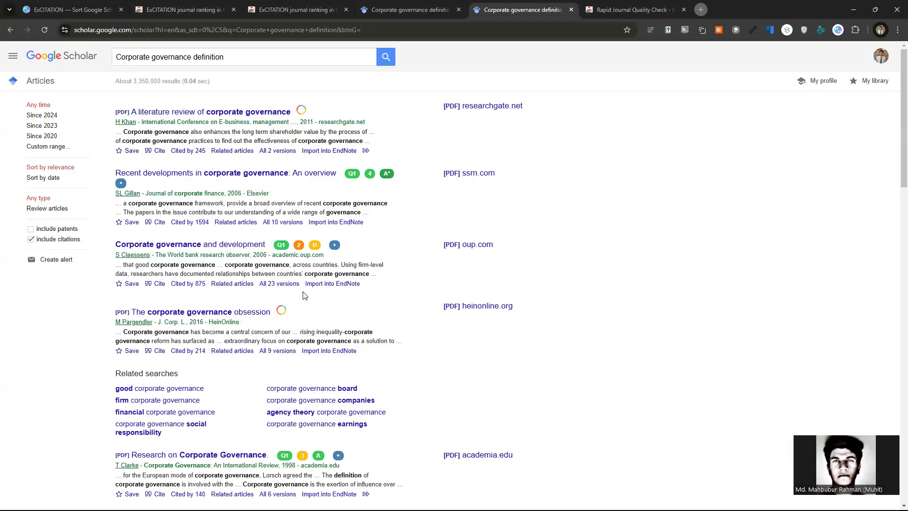
{"action": "left_click_drag", "start_coordinate": [115, 173], "coordinate": [407, 179]}
{"action": "left_click", "coordinate": [412, 212]}
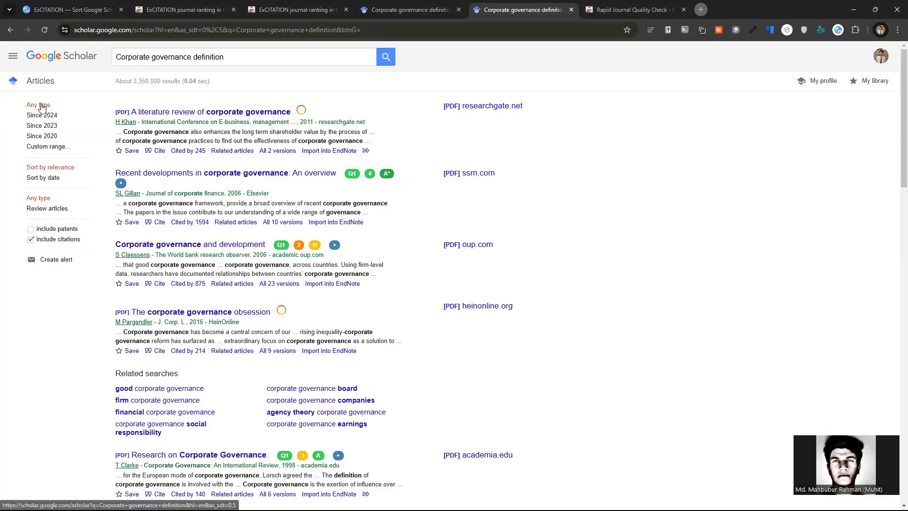
{"action": "left_click", "coordinate": [46, 138]}
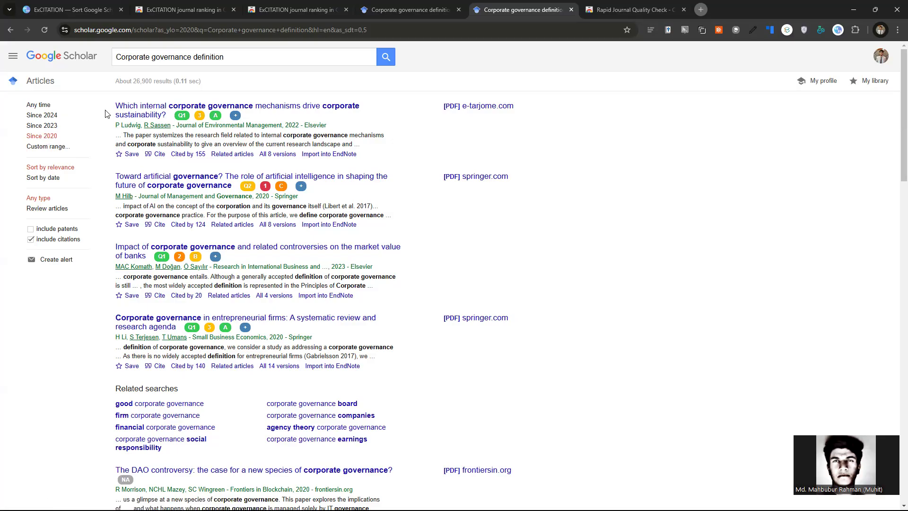
Check the first result's journal ranking details and skim its e-tarjome.com PDF in a new tab
{"action": "mouse_move", "coordinate": [184, 117]}
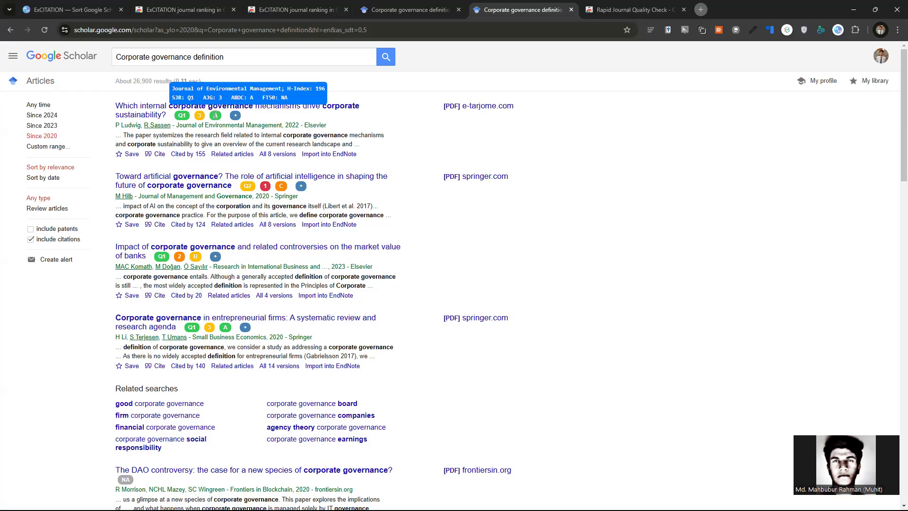
{"action": "middle_click", "coordinate": [468, 107]}
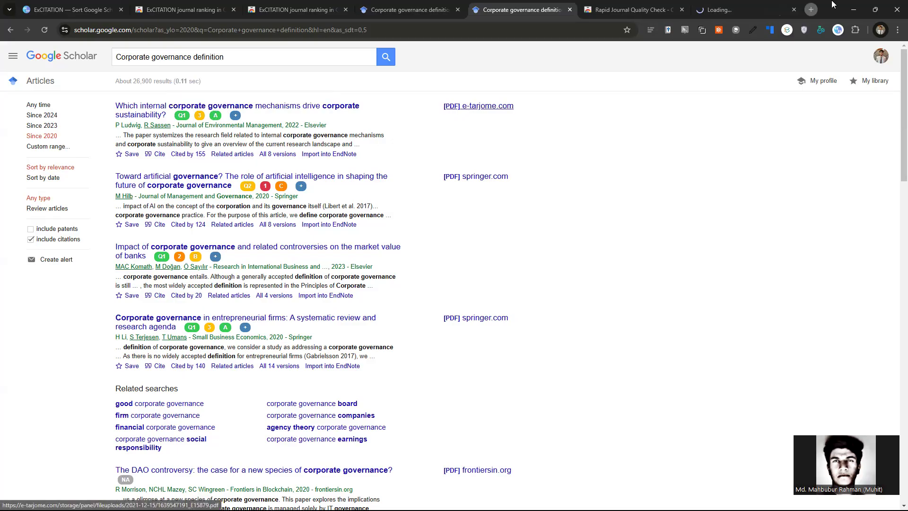
{"action": "left_click", "coordinate": [760, 3]}
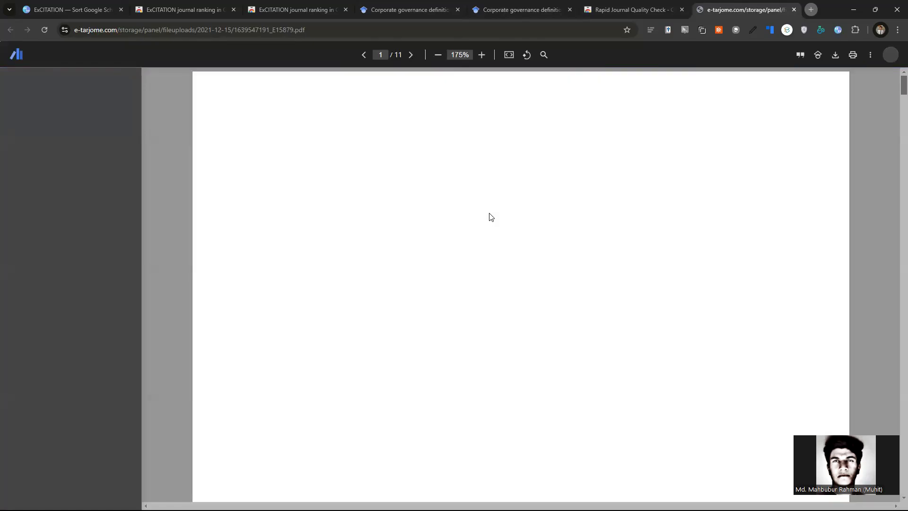
{"action": "scroll", "coordinate": [520, 235], "scroll_direction": "down", "scroll_amount": 4}
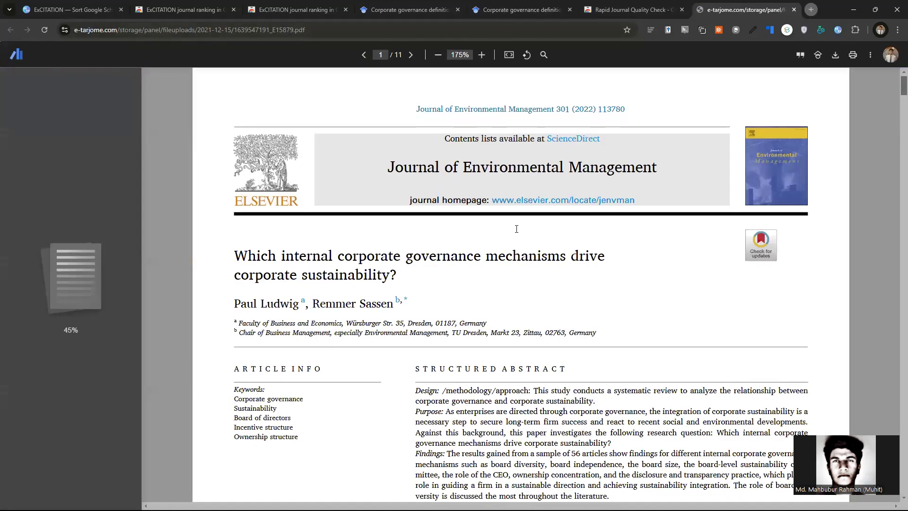
{"action": "scroll", "coordinate": [520, 235], "scroll_direction": "down", "scroll_amount": 6}
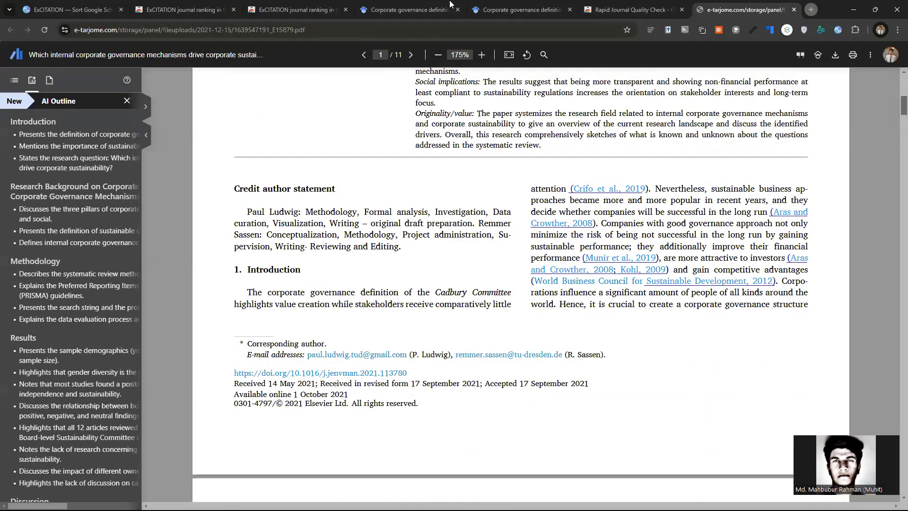
Revisit the filtered Scholar results and review the title and abstract in the first article's PDF
{"action": "left_click", "coordinate": [492, 6]}
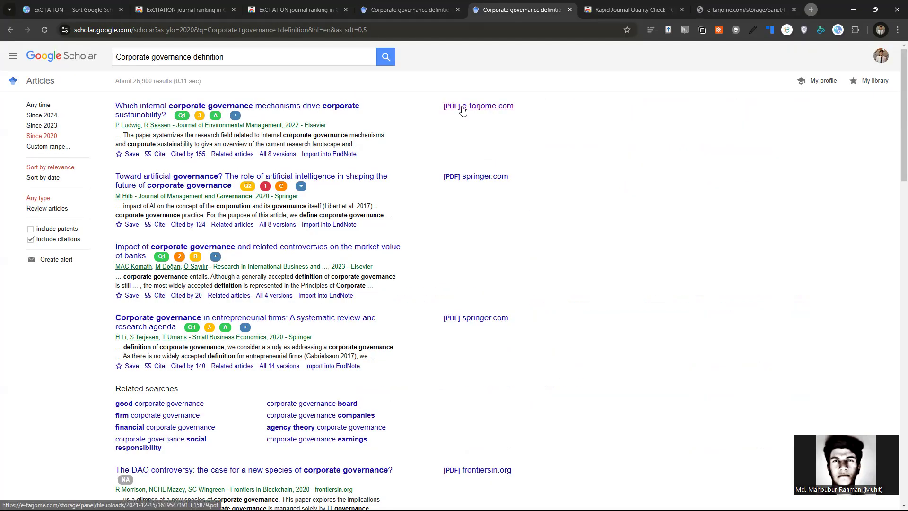
{"action": "left_click", "coordinate": [13, 56]}
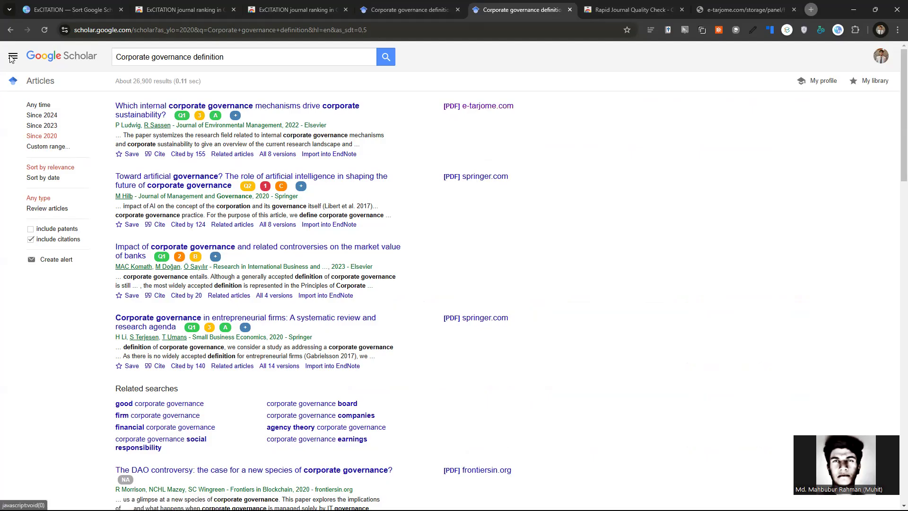
{"action": "left_click", "coordinate": [617, 185]}
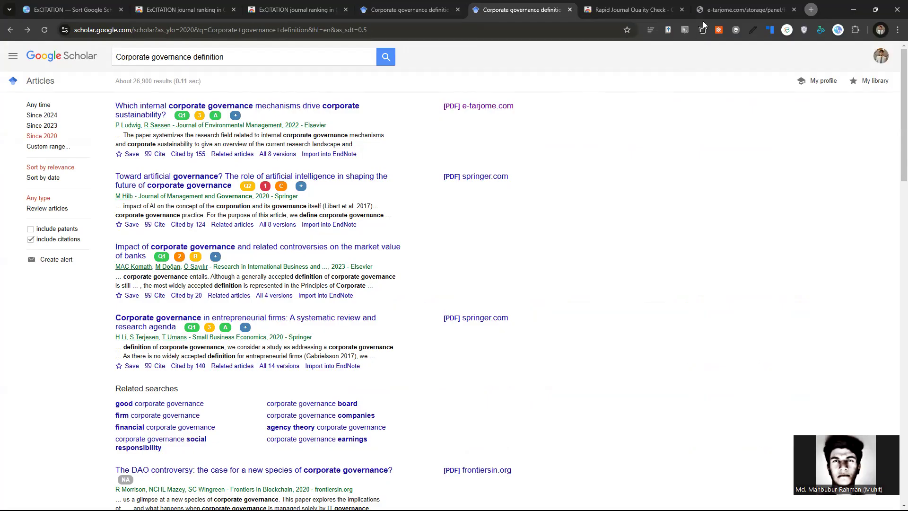
{"action": "left_click", "coordinate": [743, 7]}
{"action": "scroll", "coordinate": [537, 224], "scroll_direction": "down", "scroll_amount": 9}
{"action": "scroll", "coordinate": [532, 225], "scroll_direction": "up", "scroll_amount": 17}
{"action": "scroll", "coordinate": [530, 246], "scroll_direction": "down", "scroll_amount": 3}
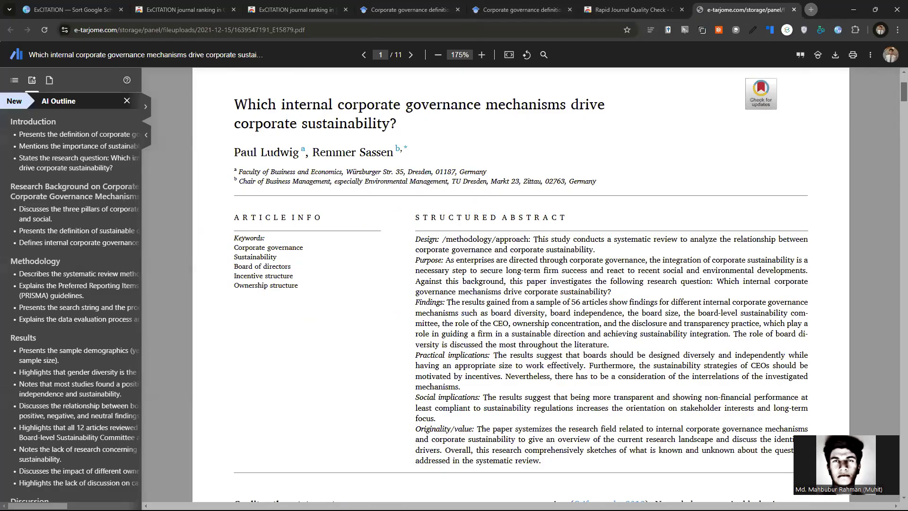
{"action": "key", "text": "super"}
{"action": "left_click", "coordinate": [668, 232]}
Close the Chrome Web Store, ExCITATION and ranked results tabs, keeping the filtered Scholar results and the article PDF open
{"action": "middle_click", "coordinate": [614, 8]}
{"action": "middle_click", "coordinate": [264, 7]}
{"action": "middle_click", "coordinate": [196, 7]}
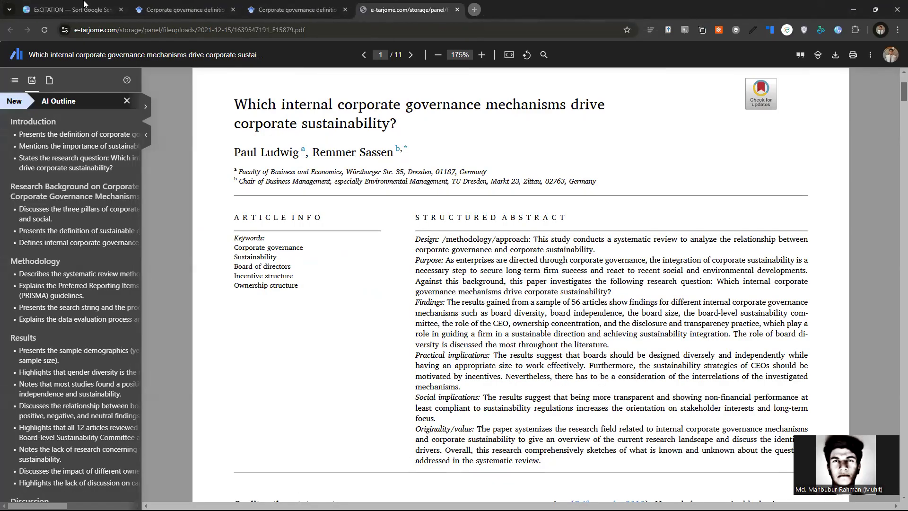
{"action": "middle_click", "coordinate": [88, 7]}
{"action": "left_click", "coordinate": [94, 9]}
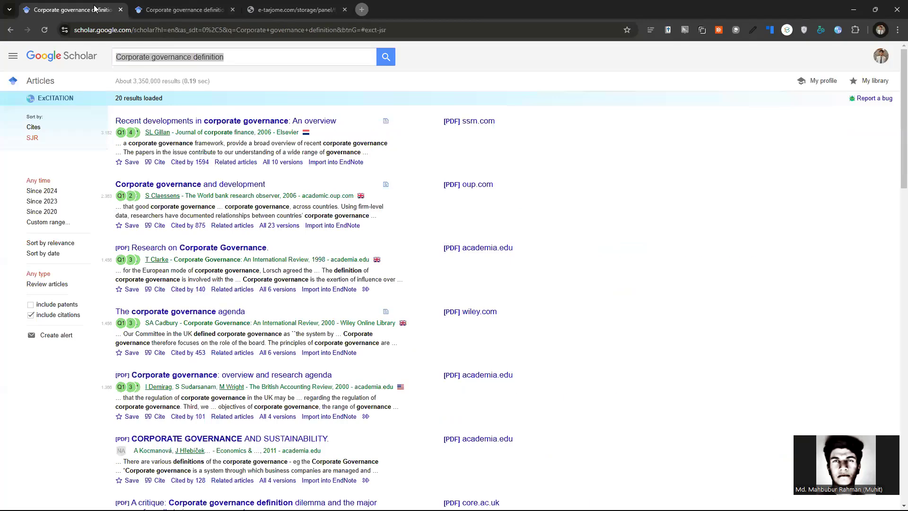
{"action": "middle_click", "coordinate": [95, 8]}
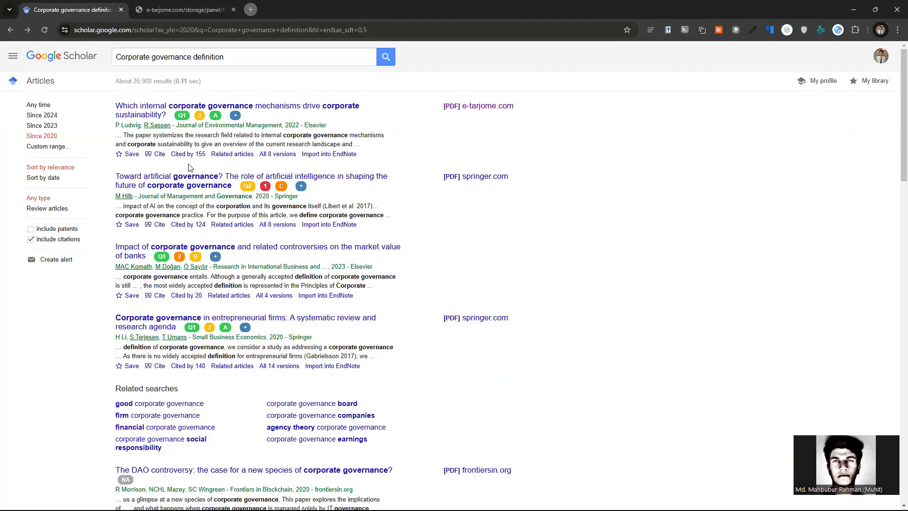
Open the citation options for the first article, locate the EndNote export link, and close the dialog
{"action": "left_click", "coordinate": [150, 154]}
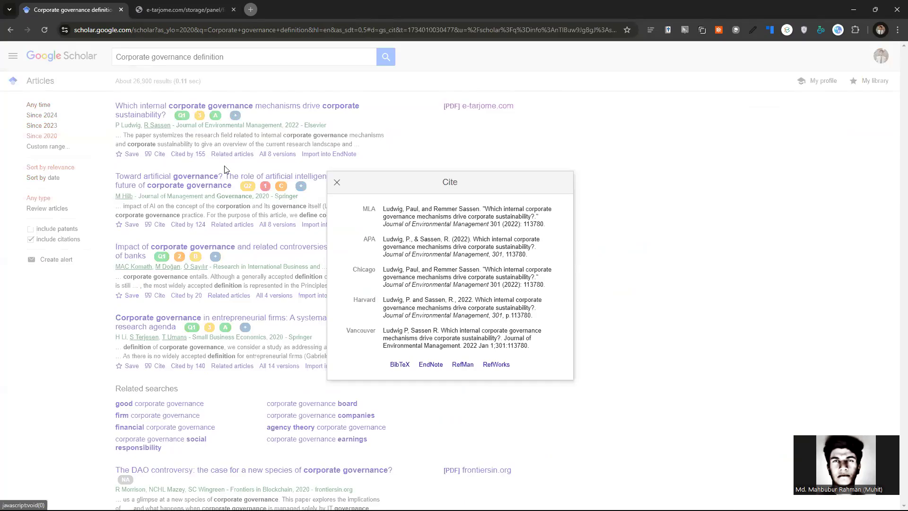
{"action": "left_click", "coordinate": [432, 372]}
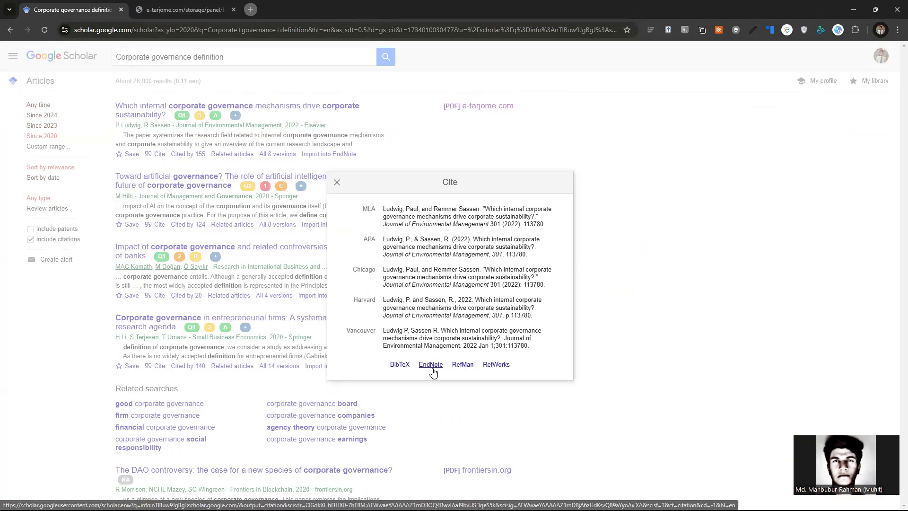
{"action": "left_click", "coordinate": [100, 91]}
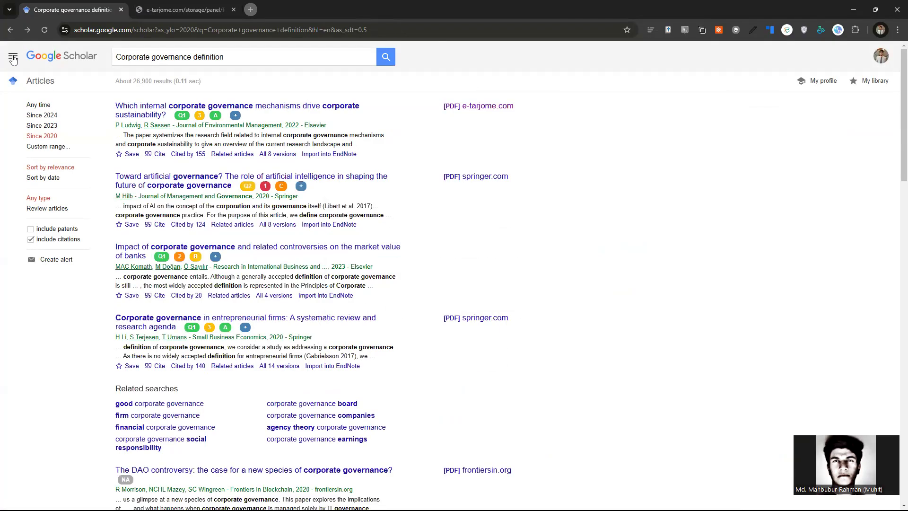
Review the Bibliography manager setting for EndNote citation import links in Google Scholar's settings and return to the results
{"action": "left_click", "coordinate": [12, 57]}
{"action": "left_click", "coordinate": [49, 270]}
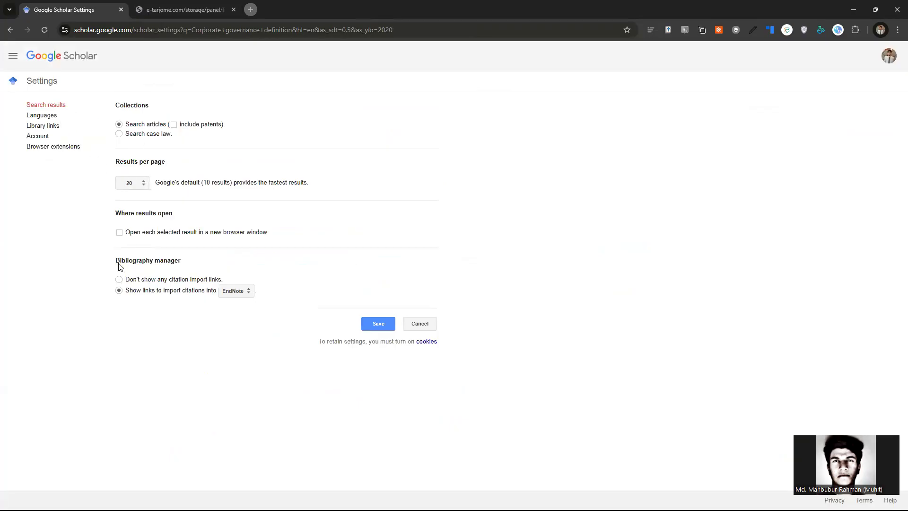
{"action": "left_click_drag", "start_coordinate": [115, 263], "coordinate": [189, 262]}
{"action": "left_click", "coordinate": [189, 262]}
{"action": "left_click", "coordinate": [118, 288]}
{"action": "left_click", "coordinate": [119, 291]}
{"action": "left_click", "coordinate": [230, 291]}
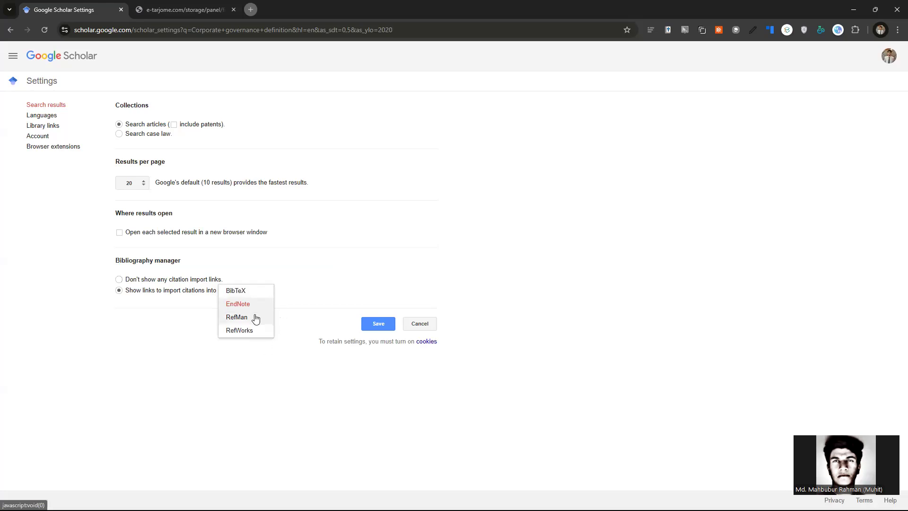
{"action": "left_click", "coordinate": [11, 30]}
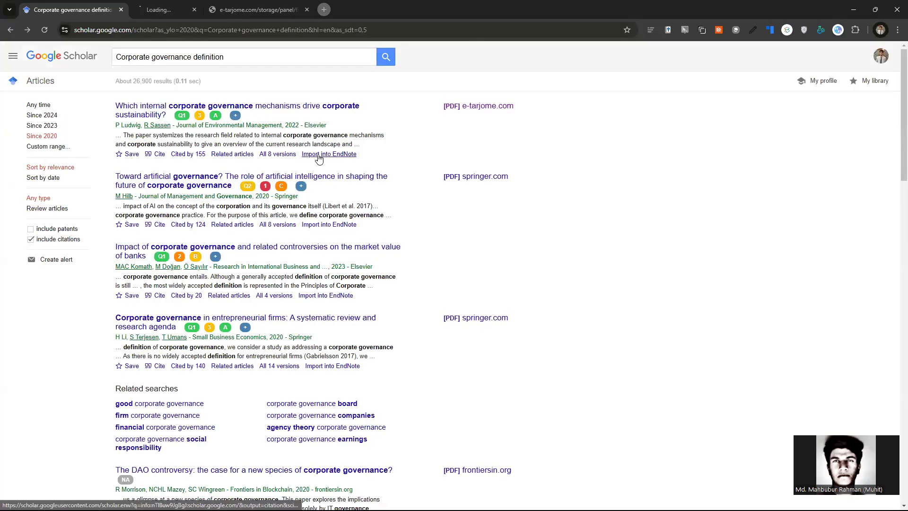
Import the first article into EndNote and check that downloaded .enw files are set to always open automatically
{"action": "left_click", "coordinate": [319, 156]}
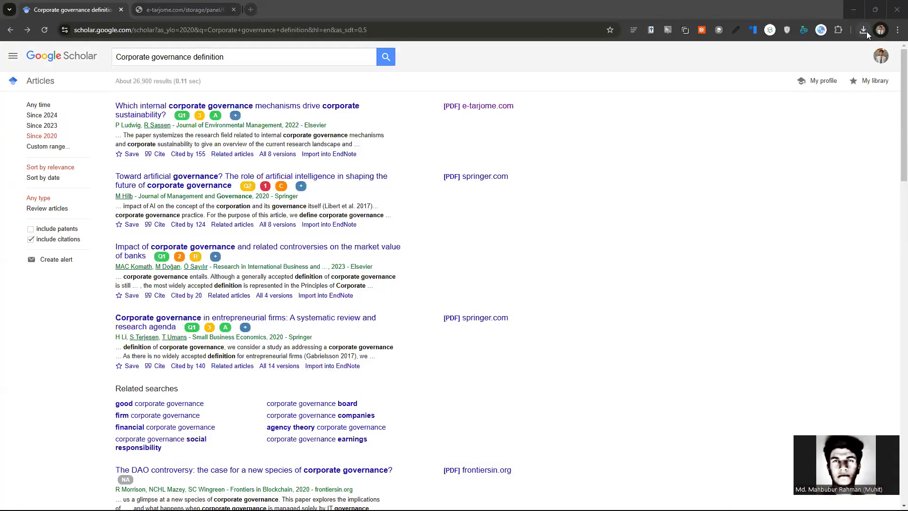
{"action": "left_click", "coordinate": [863, 29]}
{"action": "right_click", "coordinate": [796, 70]}
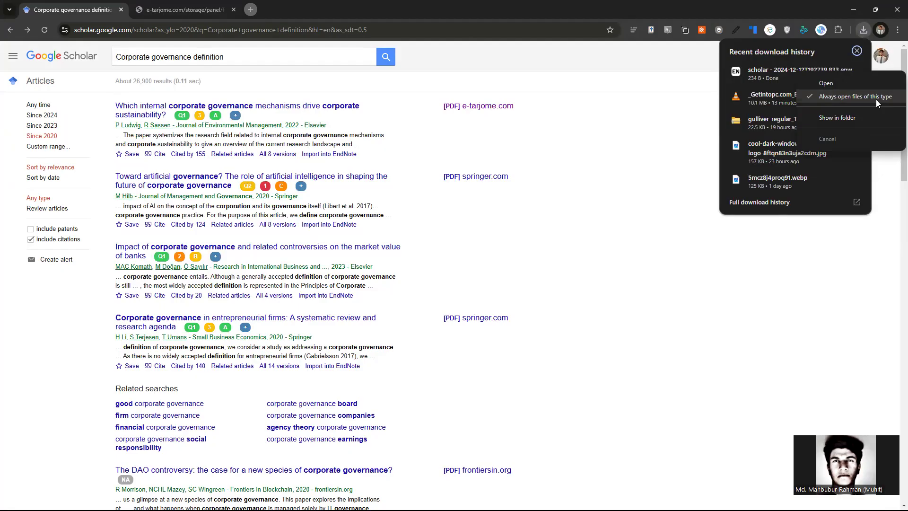
{"action": "left_click", "coordinate": [571, 398]}
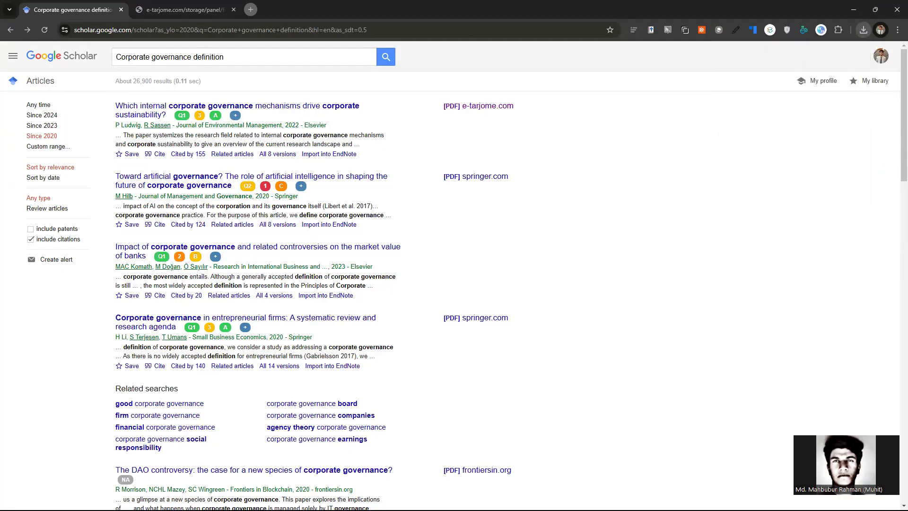
Switch to EndNote, select the imported 2022 corporate sustainability reference, and return to the Word document
{"action": "left_click", "coordinate": [853, 10]}
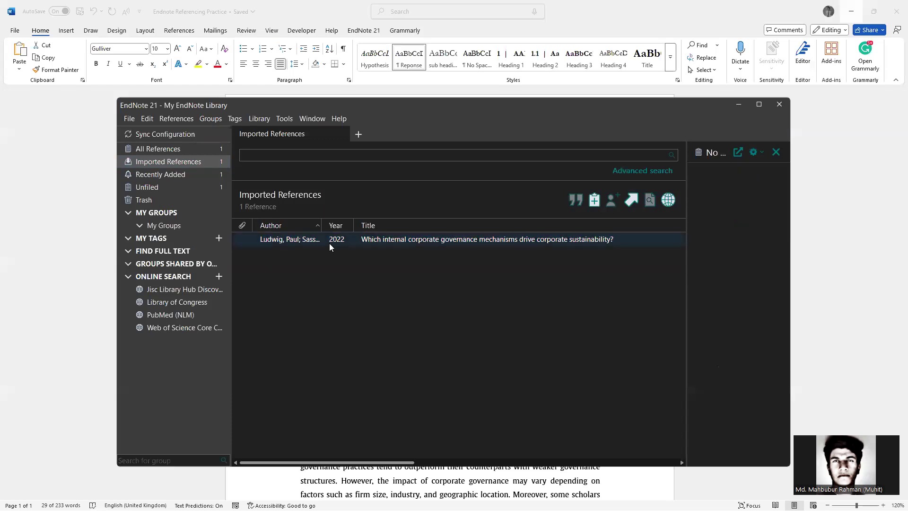
{"action": "left_click", "coordinate": [332, 241]}
{"action": "left_click", "coordinate": [738, 104]}
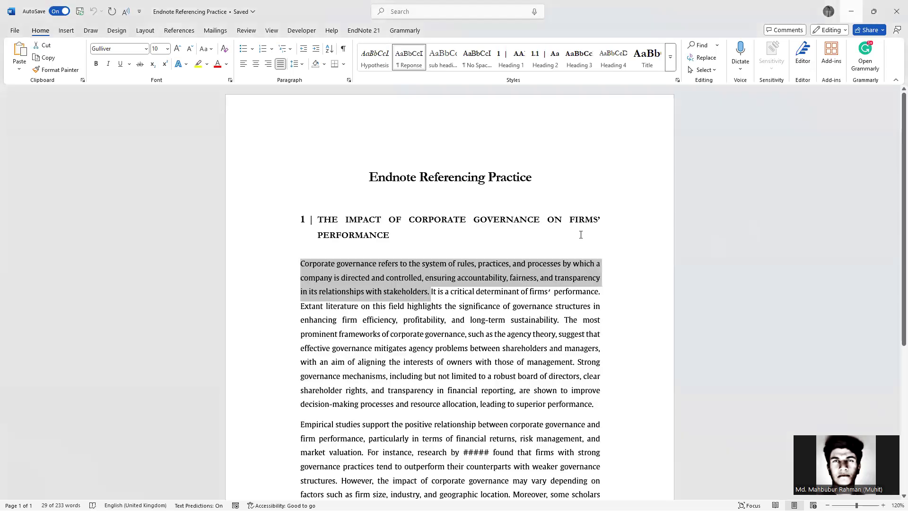
Begin the first paragraph with "According to ###," and change the following word to lowercase "corporate"
{"action": "left_click", "coordinate": [453, 331]}
{"action": "left_click_drag", "start_coordinate": [430, 292], "coordinate": [305, 267]}
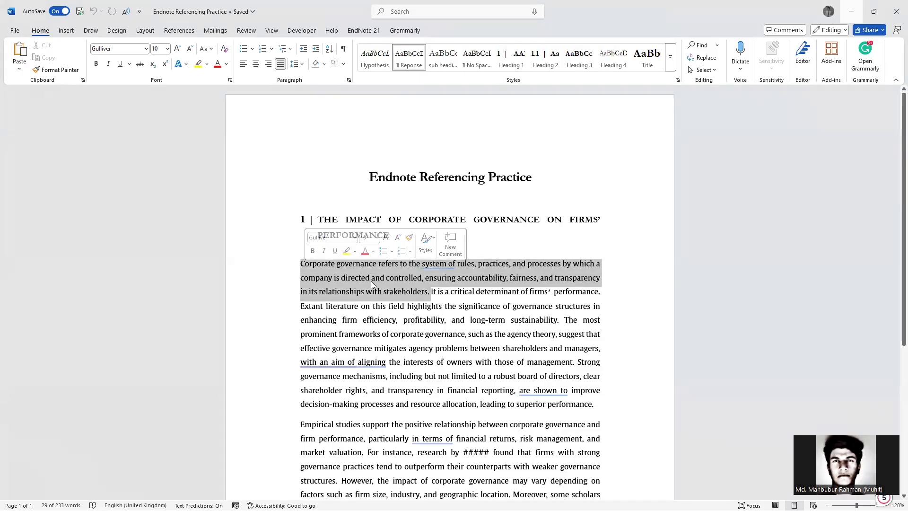
{"action": "left_click", "coordinate": [410, 291]}
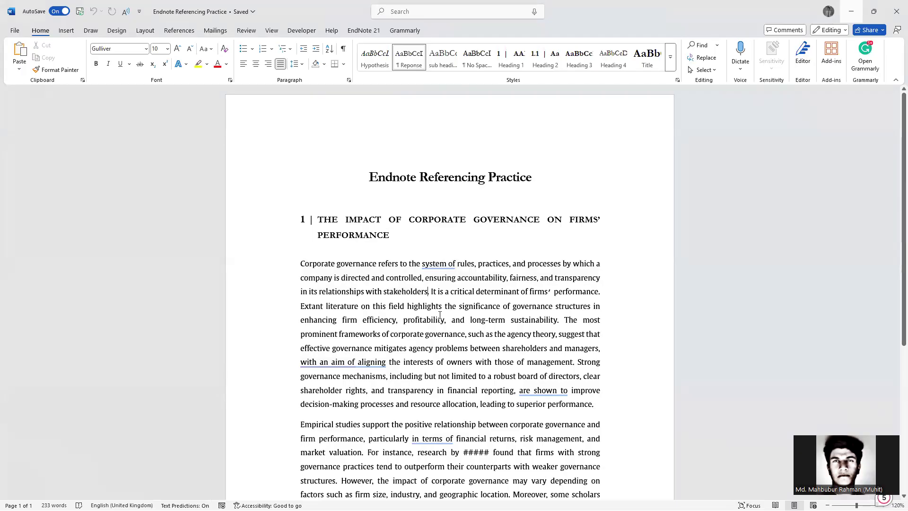
{"action": "left_click", "coordinate": [300, 263]}
{"action": "type", "text": "according to "}
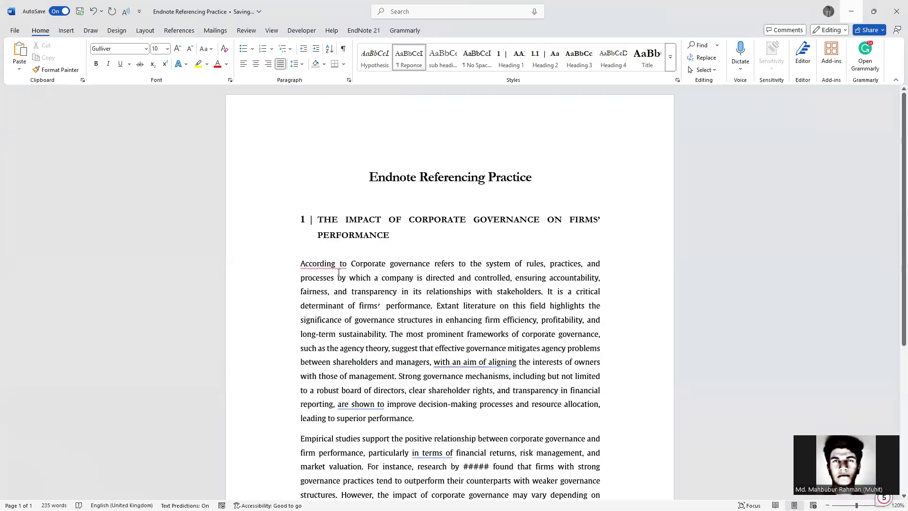
{"action": "type", "text": "###3,"}
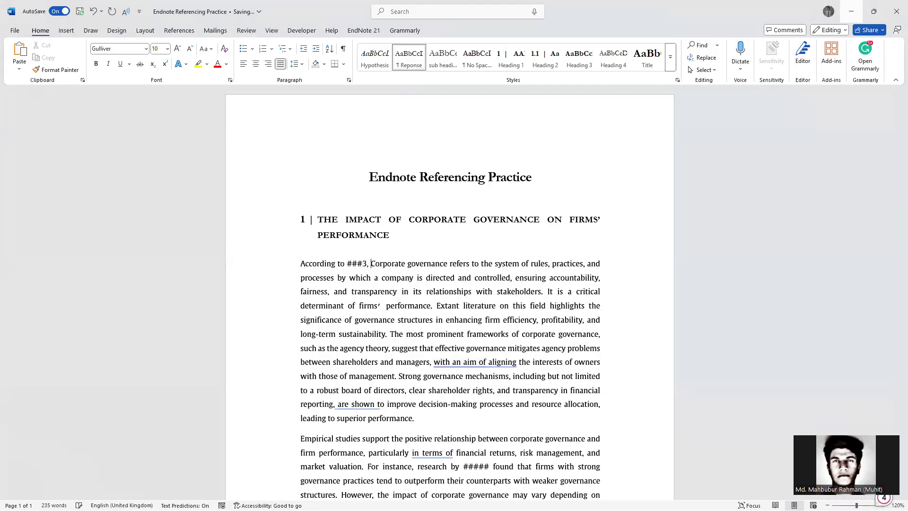
{"action": "key", "text": "Left"}
{"action": "key", "text": "Left"}
{"action": "key", "text": "BackSpace"}
{"action": "key", "text": "BackSpace"}
{"action": "type", "text": "c"}
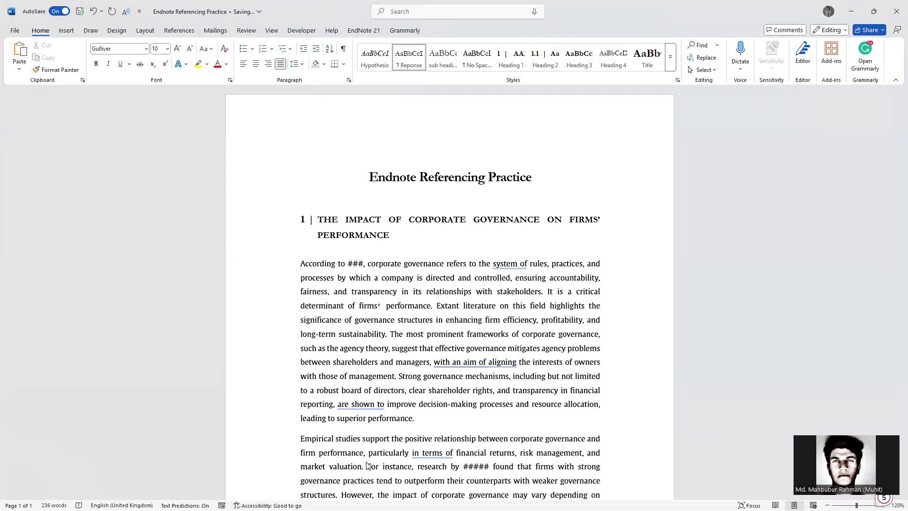
Remove the ### placeholder after "According to" in the first paragraph, leaving the cursor before the comma
{"action": "key", "text": "alt+Tab"}
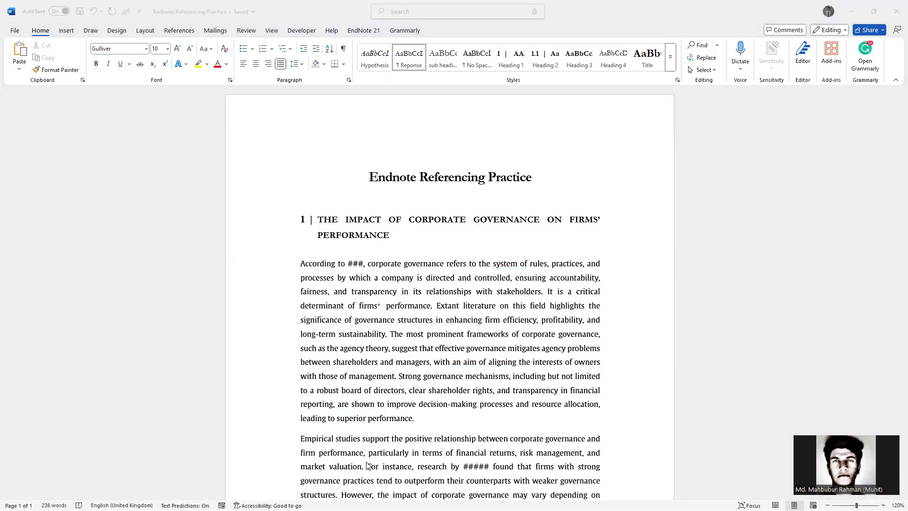
{"action": "left_click", "coordinate": [360, 266]}
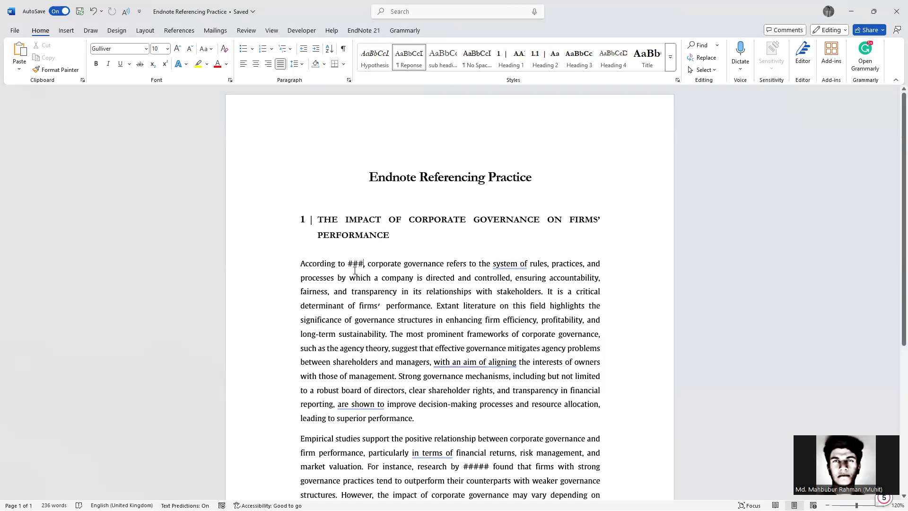
{"action": "key", "text": "BackSpace"}
{"action": "key", "text": "BackSpace"}
{"action": "key", "text": "BackSpace"}
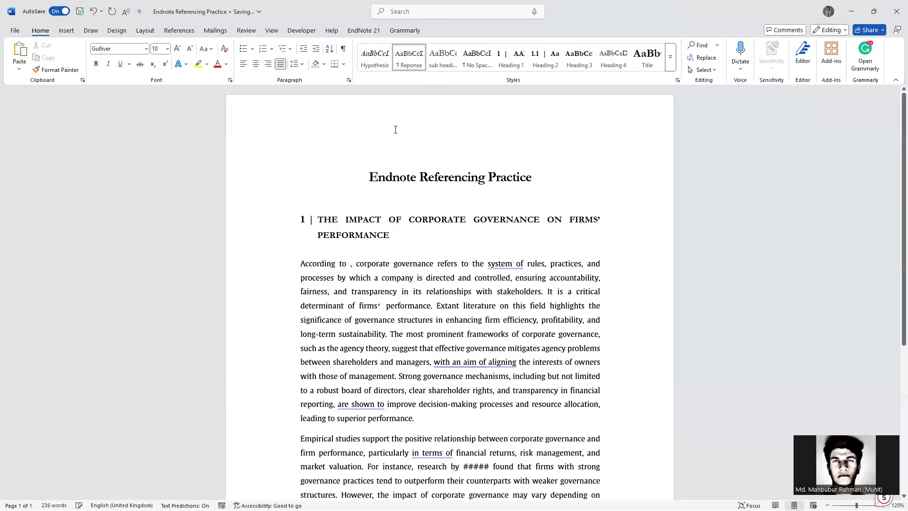
Find the 2022 corporate sustainability reference by searching for "2" and insert it after "According to", displayed as Author (Year)
{"action": "left_click", "coordinate": [362, 30]}
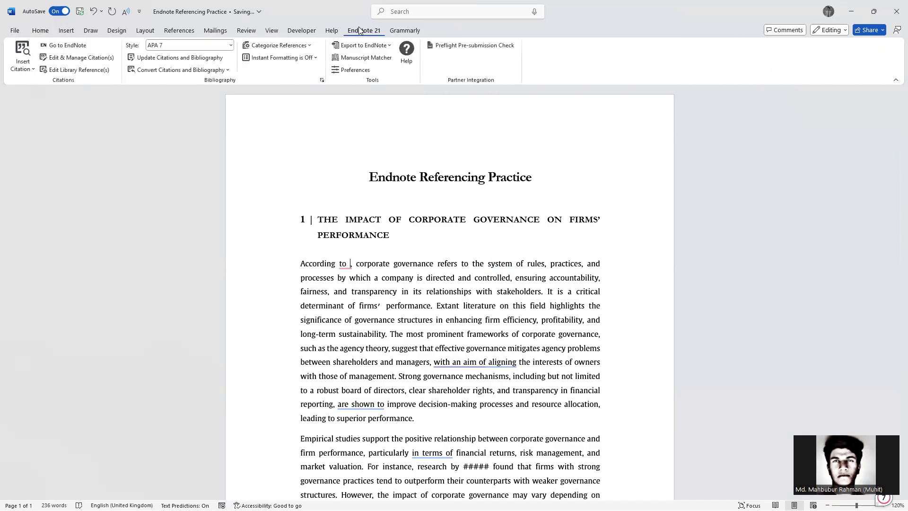
{"action": "left_click", "coordinate": [22, 54]}
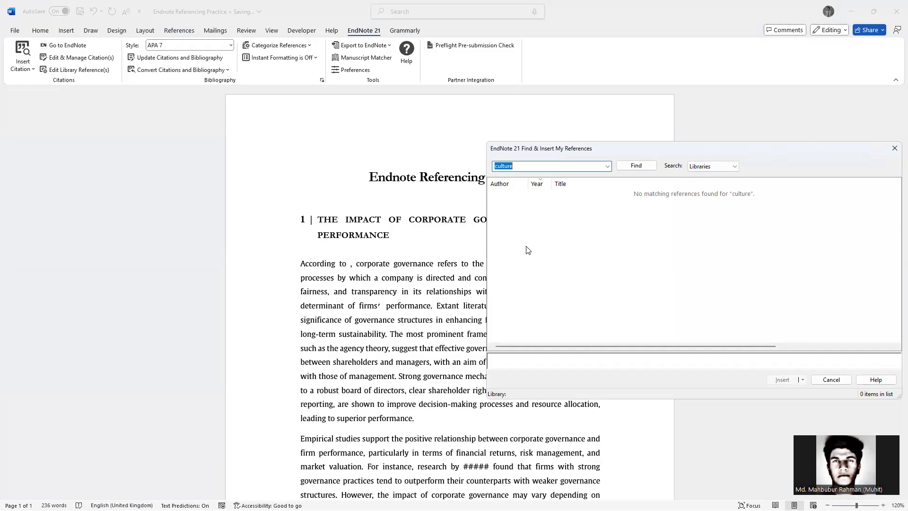
{"action": "type", "text": "2"}
{"action": "key", "text": "Return"}
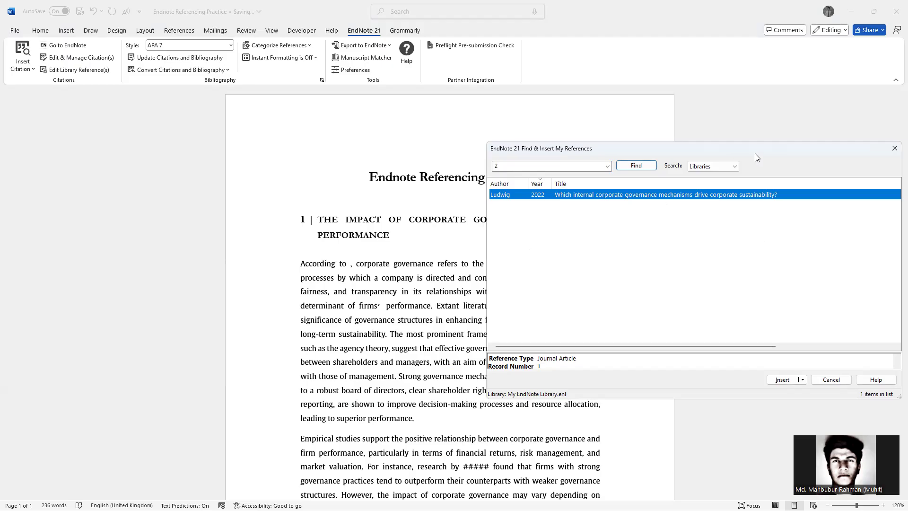
{"action": "left_click_drag", "start_coordinate": [756, 153], "coordinate": [604, 144]}
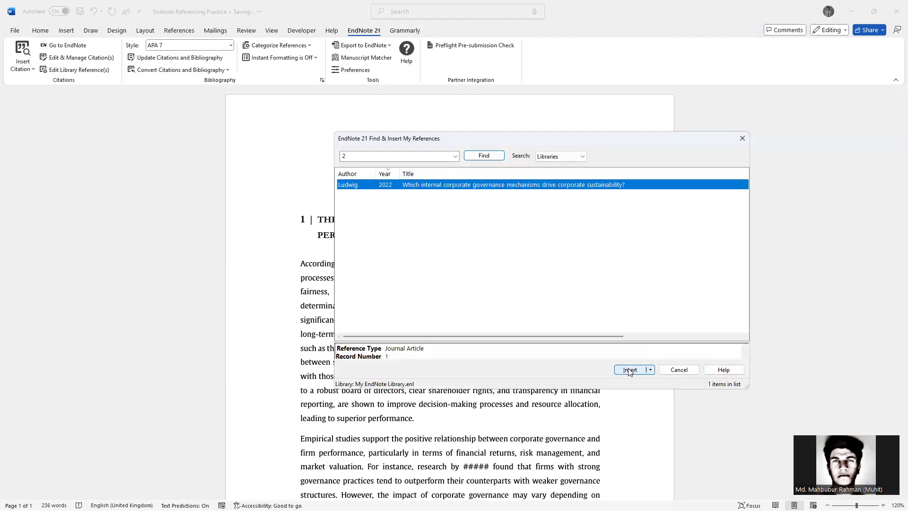
{"action": "left_click", "coordinate": [651, 370]}
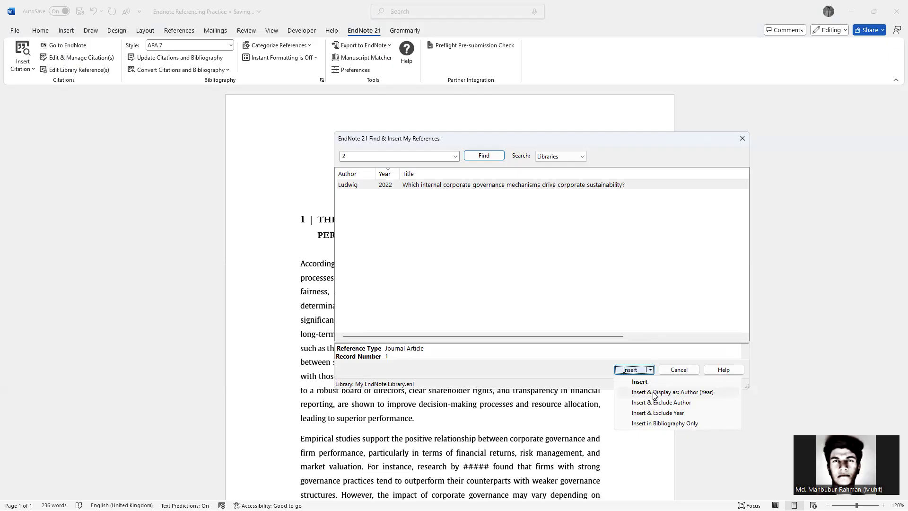
{"action": "left_click", "coordinate": [681, 395]}
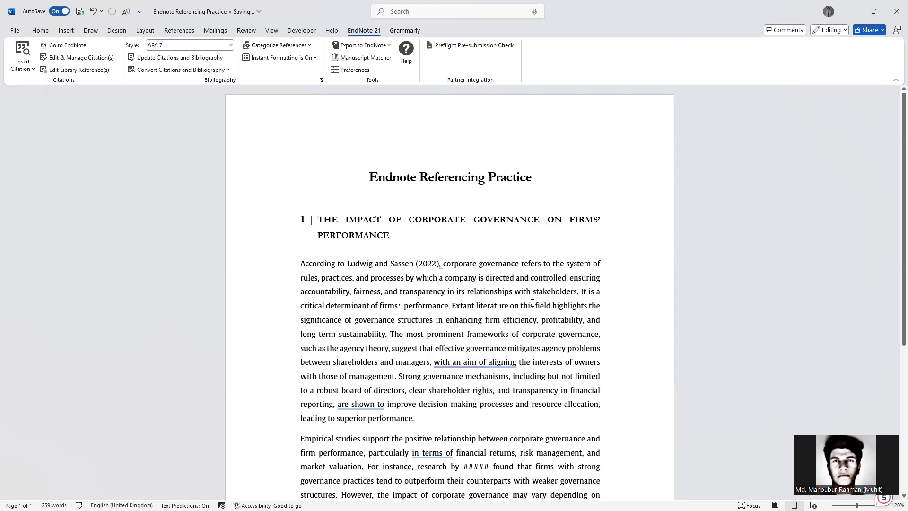
Insert the same 2022 reference as a standard parenthetical citation after "stakeholders", before the period
{"action": "left_click", "coordinate": [576, 293]}
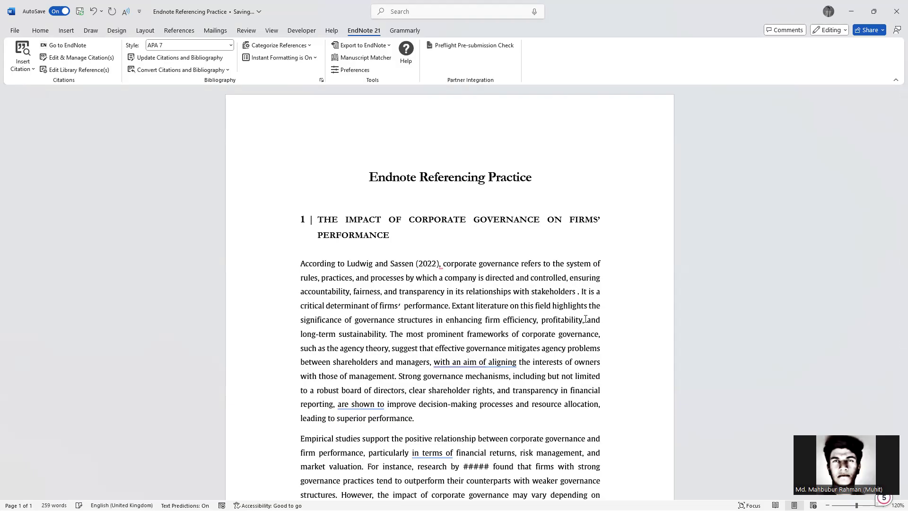
{"action": "key", "text": "alt+2"}
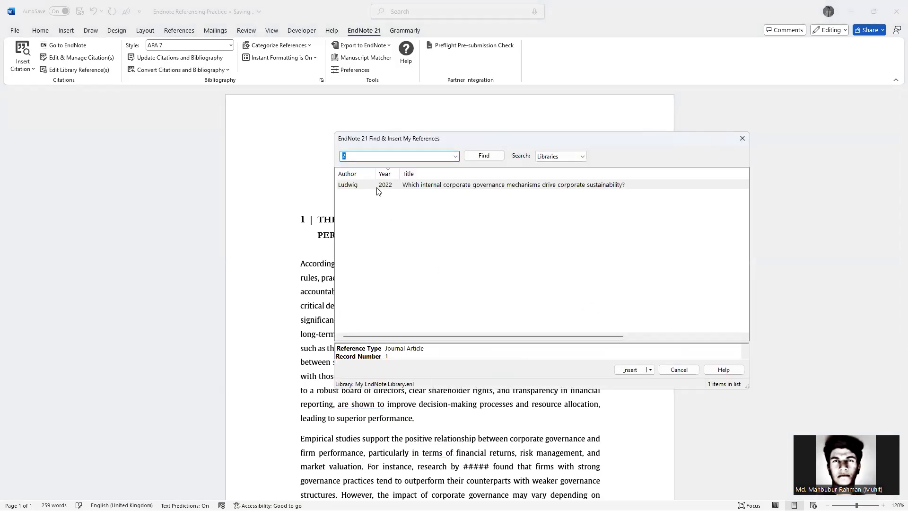
{"action": "left_click", "coordinate": [378, 186]}
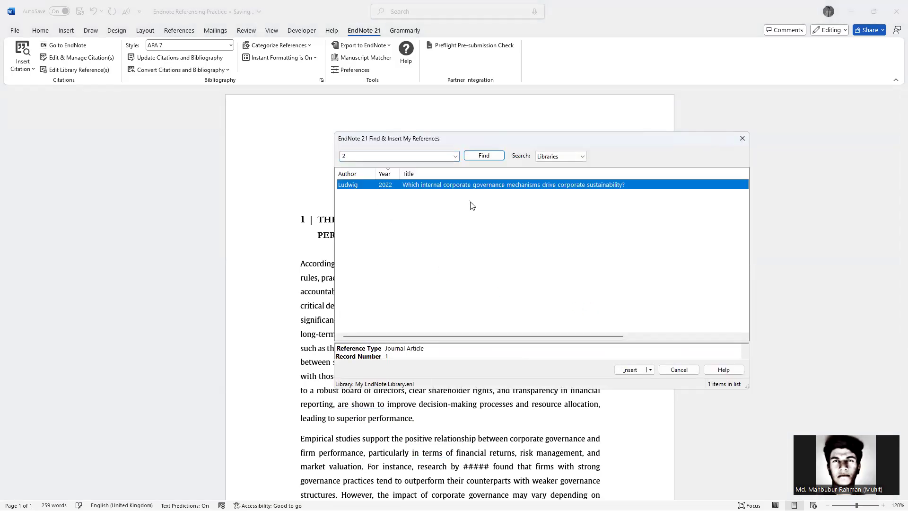
{"action": "left_click", "coordinate": [650, 369]}
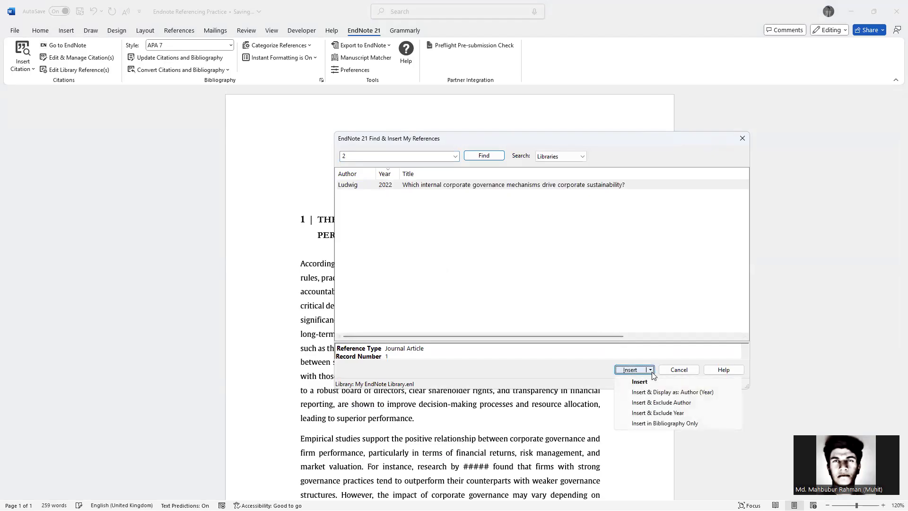
{"action": "left_click", "coordinate": [611, 371]}
{"action": "left_click", "coordinate": [622, 369]}
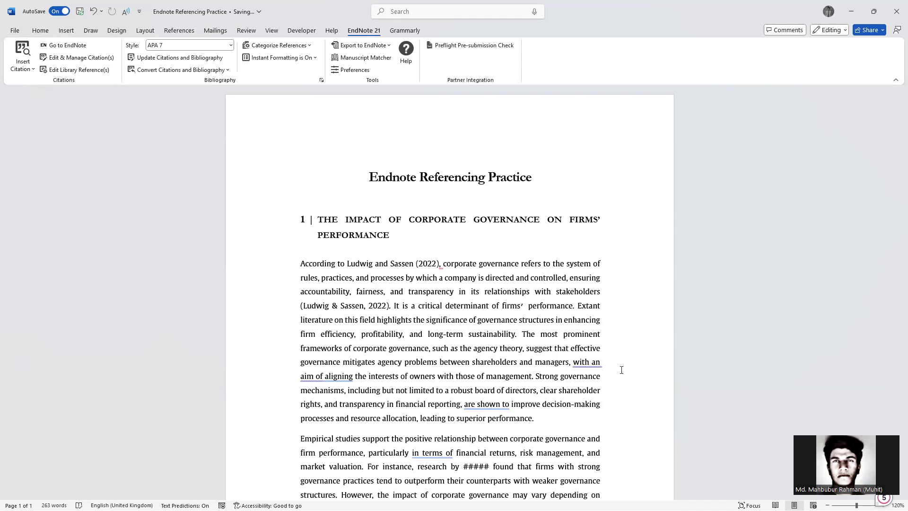
Delete the parenthetical citation after "stakeholders", keeping the in-text citation at the start of the first paragraph
{"action": "scroll", "coordinate": [620, 368], "scroll_direction": "down", "scroll_amount": 2}
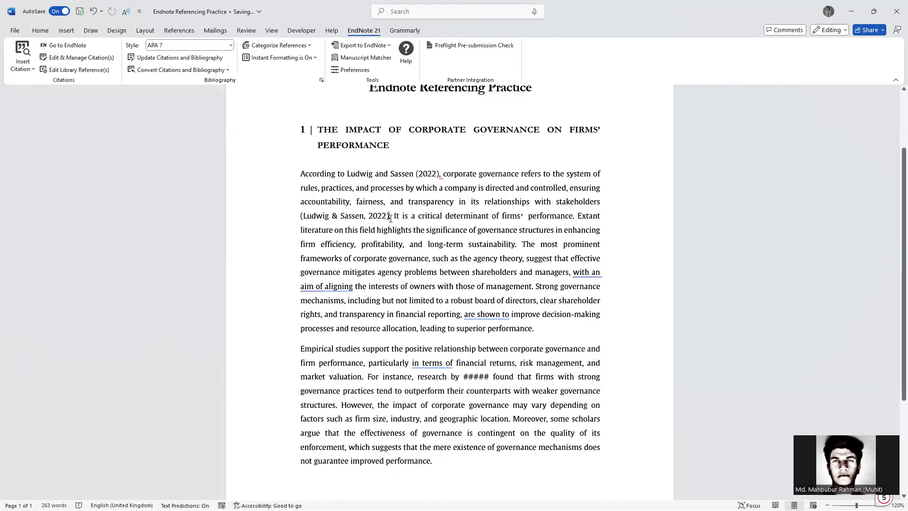
{"action": "left_click_drag", "start_coordinate": [389, 217], "coordinate": [297, 214]}
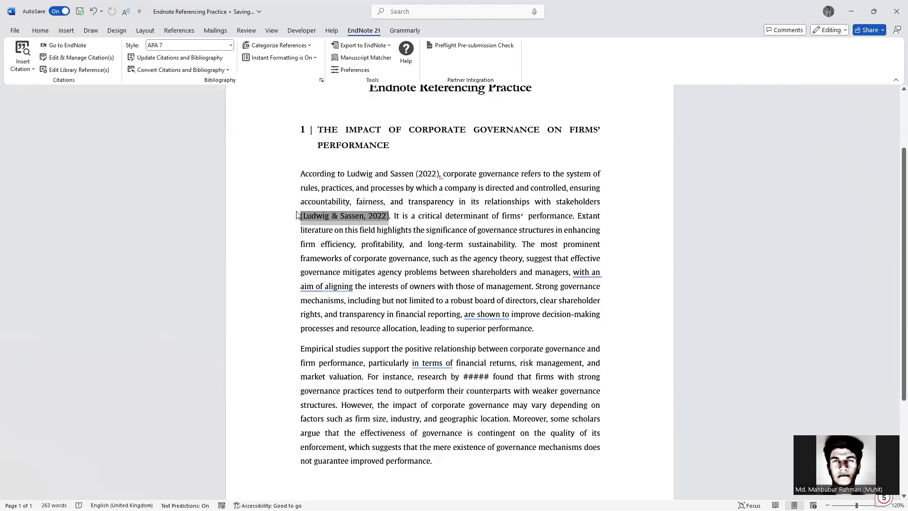
{"action": "key", "text": "Delete"}
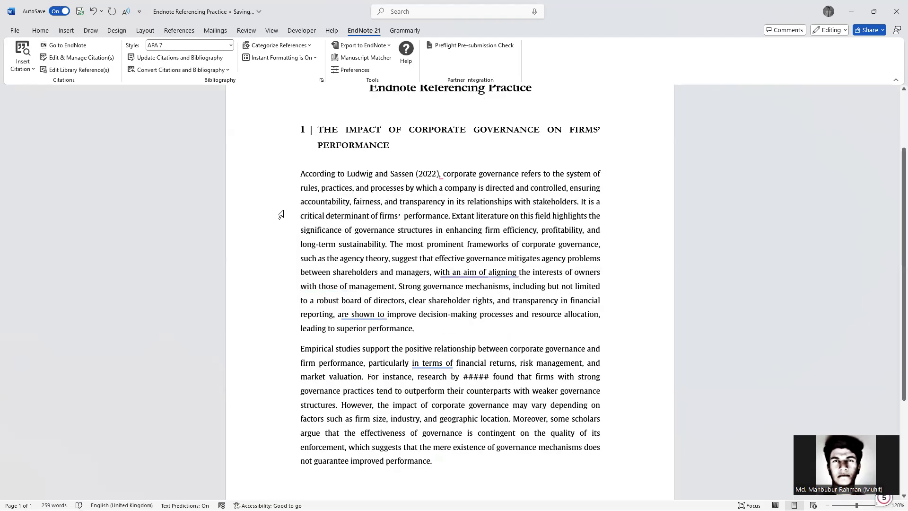
{"action": "left_click_drag", "start_coordinate": [307, 175], "coordinate": [467, 177]}
{"action": "left_click", "coordinate": [482, 224]}
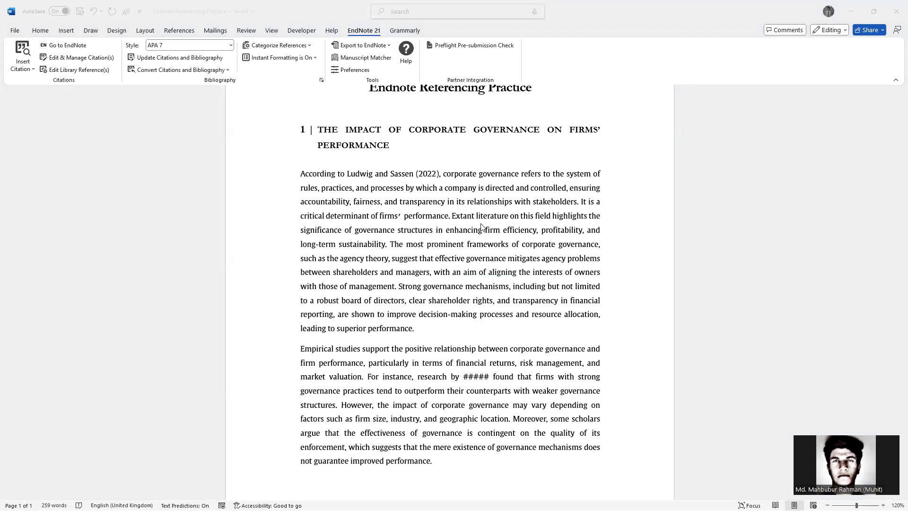
{"action": "left_click", "coordinate": [479, 220]}
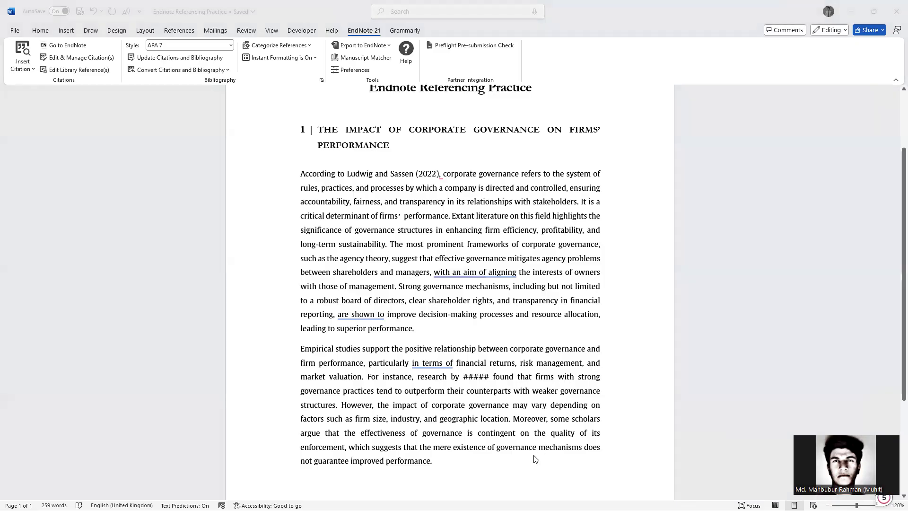
Switch to EndNote and select the imported 2022 corporate sustainability reference to view its details
{"action": "key", "text": "super"}
{"action": "left_click", "coordinate": [583, 499]}
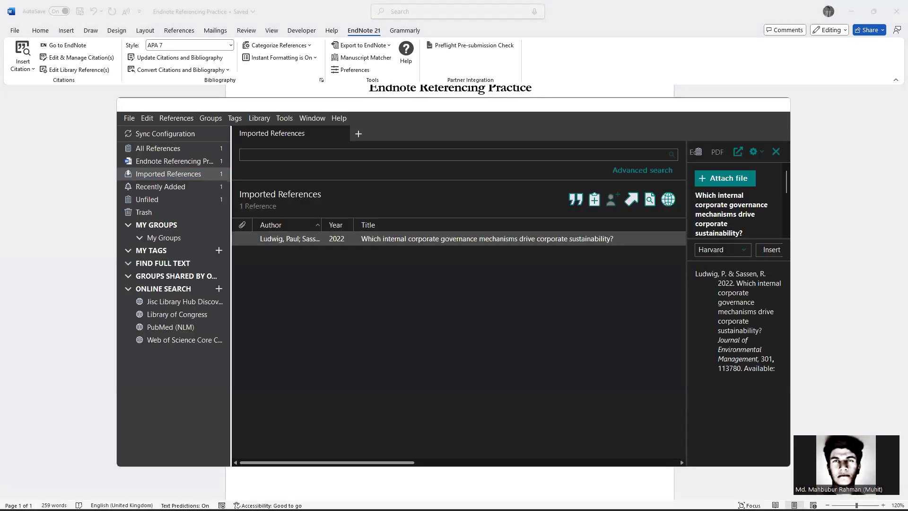
{"action": "left_click", "coordinate": [455, 373]}
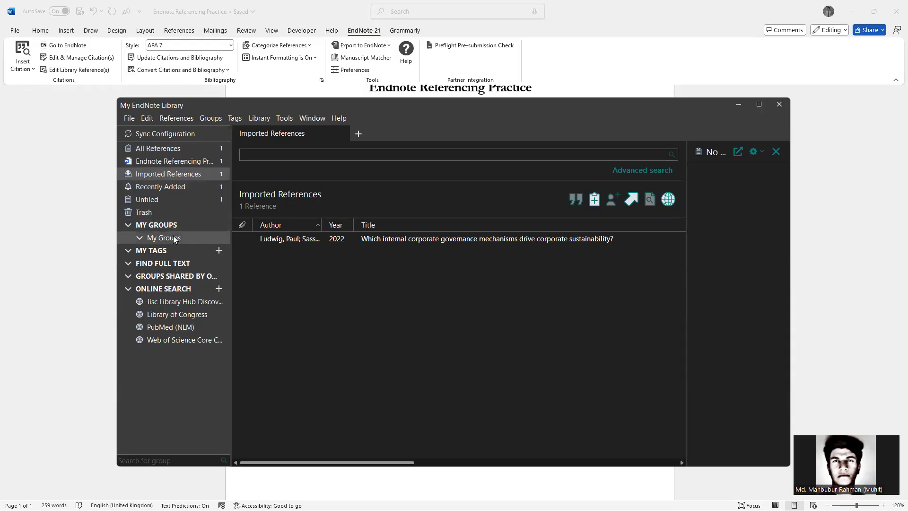
{"action": "left_click", "coordinate": [319, 241]}
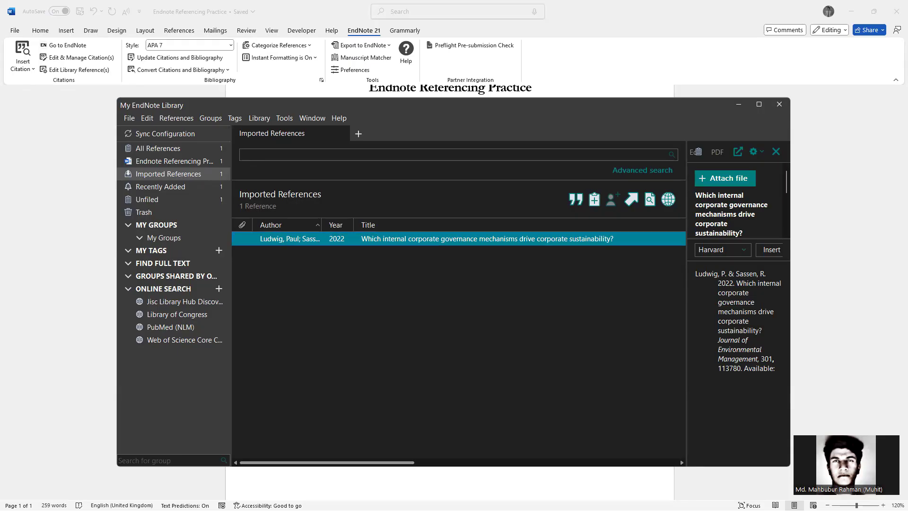
Switch to the browser, download the PDF of "Which internal corporate governance mechanisms drive corporate sustainability?", and return to EndNote
{"action": "key", "text": "super"}
{"action": "left_click", "coordinate": [417, 499]}
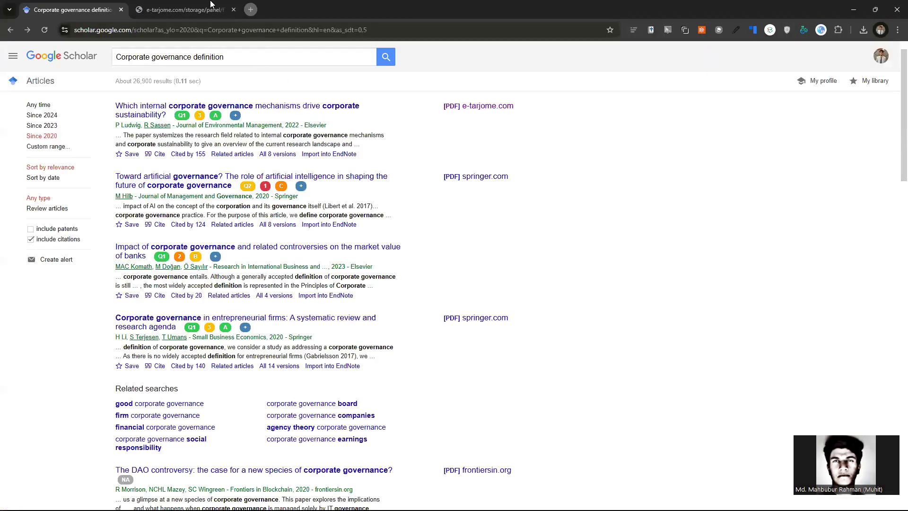
{"action": "left_click", "coordinate": [213, 6]}
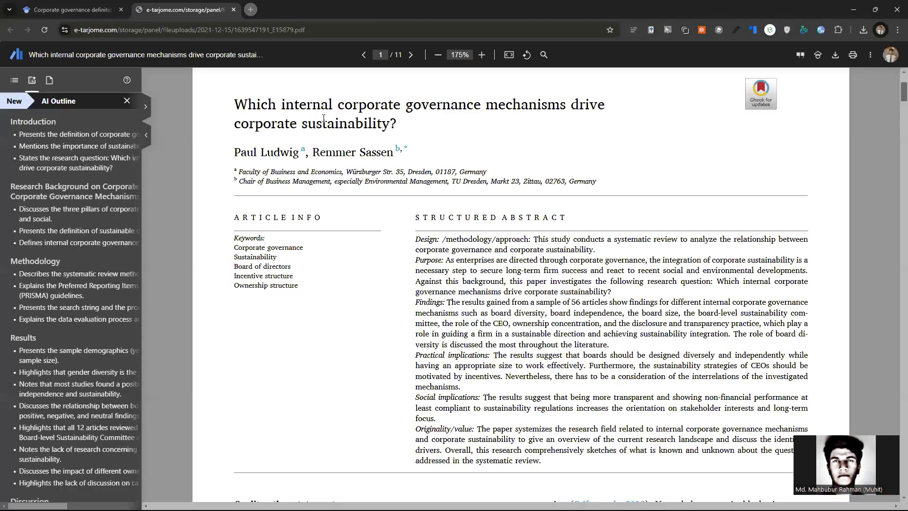
{"action": "left_click", "coordinate": [835, 58]}
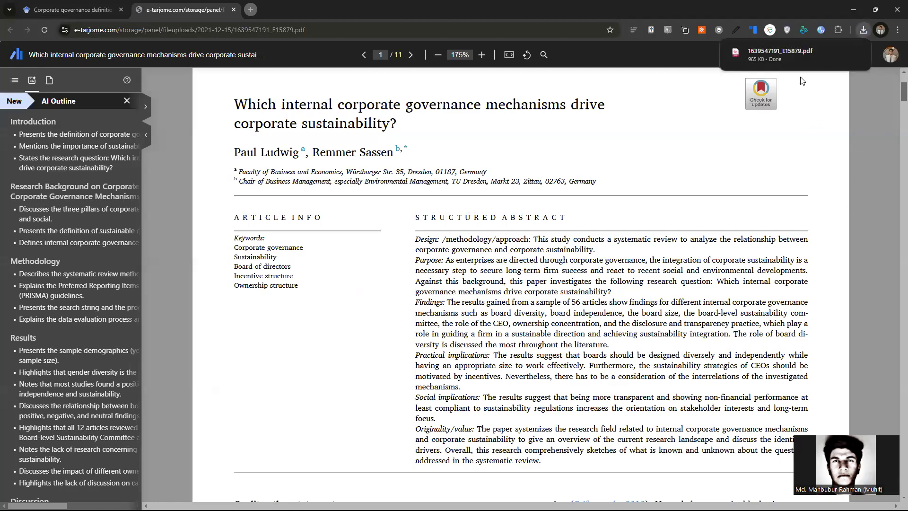
{"action": "left_click", "coordinate": [853, 10]}
{"action": "left_click", "coordinate": [432, 314]}
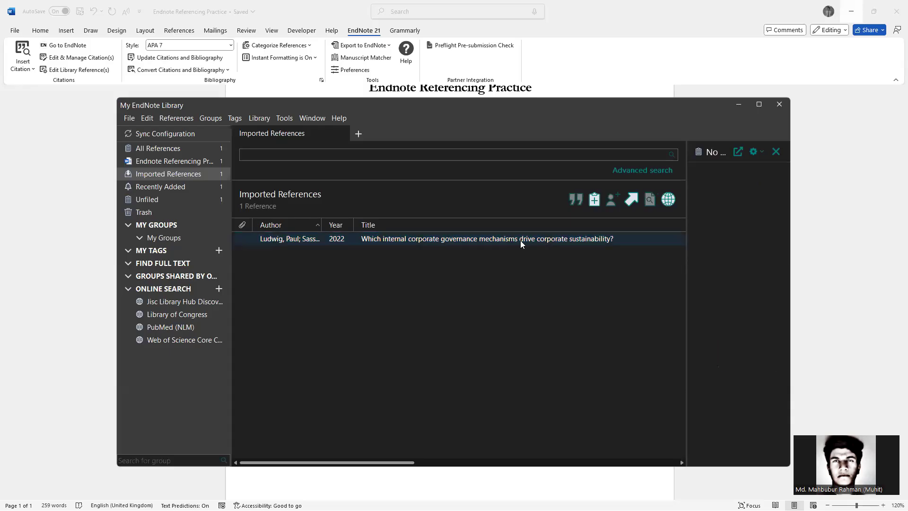
{"action": "left_click", "coordinate": [487, 244]}
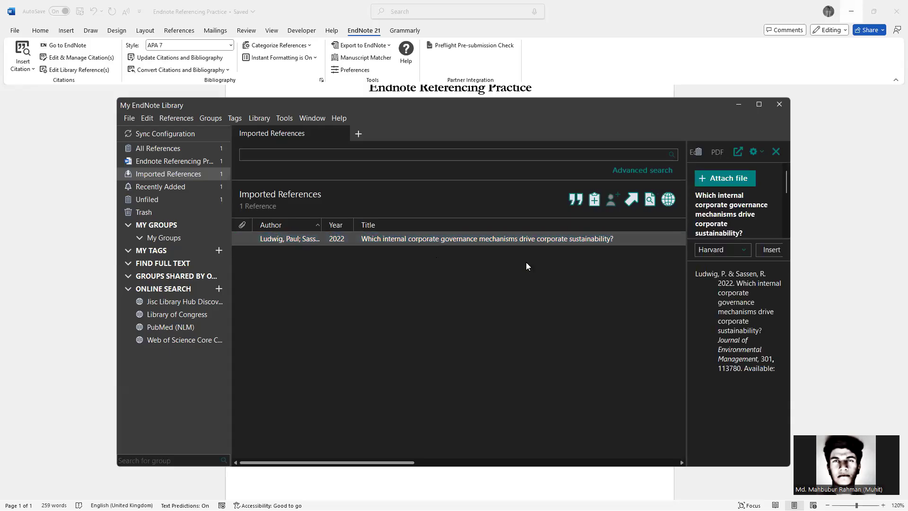
{"action": "left_click", "coordinate": [713, 183]}
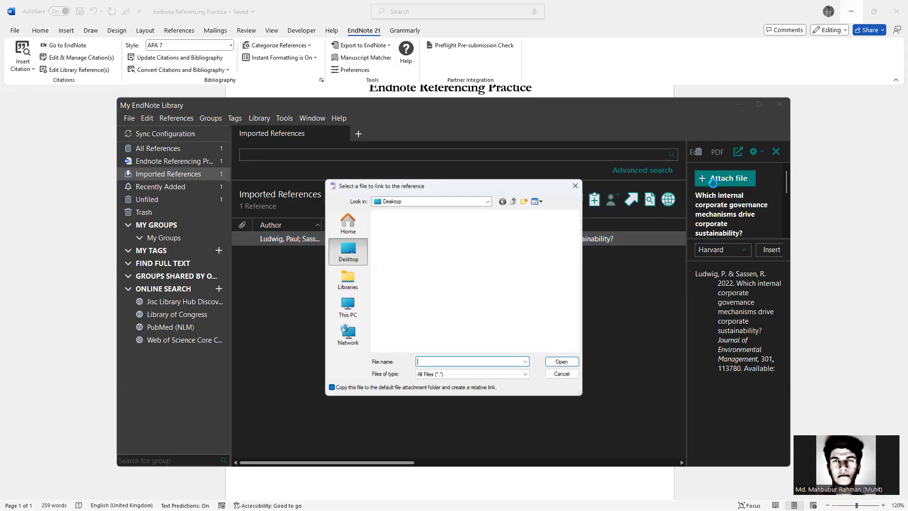
{"action": "left_click", "coordinate": [345, 307]}
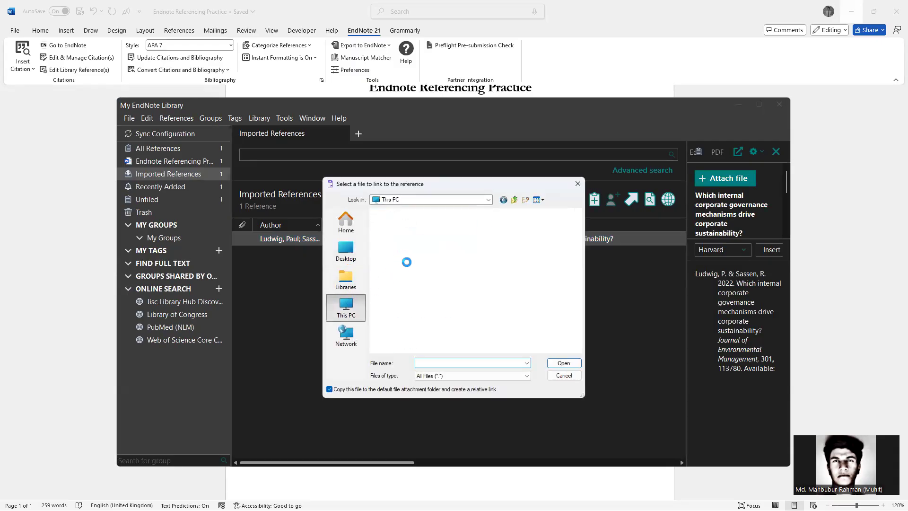
{"action": "double_click", "coordinate": [416, 337]}
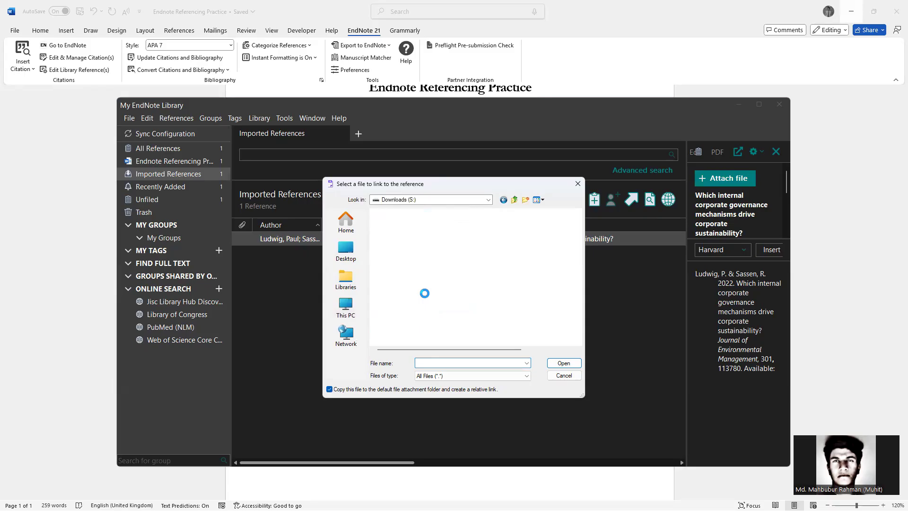
{"action": "double_click", "coordinate": [403, 223]}
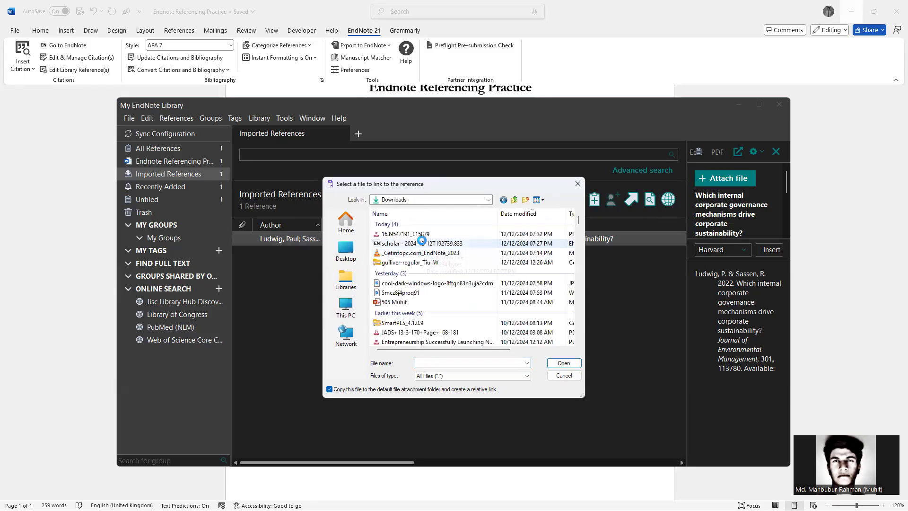
{"action": "left_click", "coordinate": [411, 233]}
{"action": "left_click", "coordinate": [563, 363]}
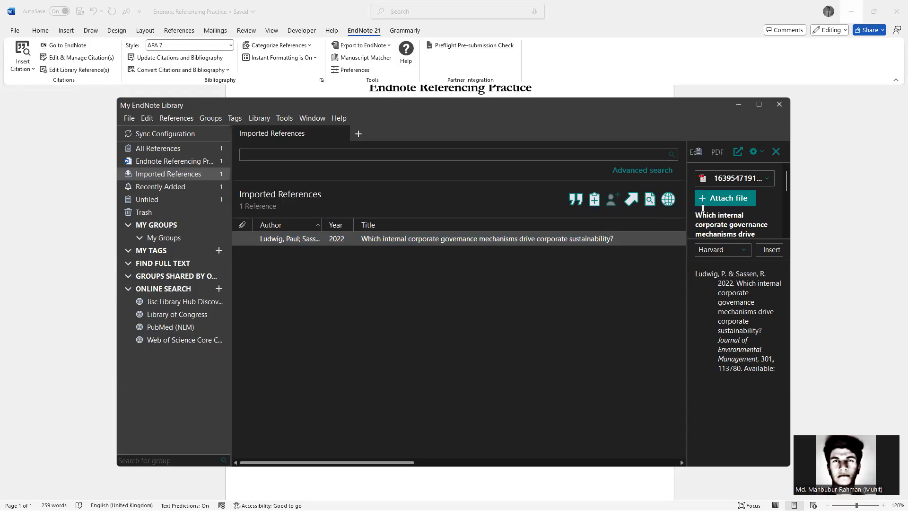
Open the reference's attached PDF from EndNote, inspect its first page enlarged, and close it
{"action": "left_click", "coordinate": [753, 176]}
{"action": "left_click", "coordinate": [749, 193]}
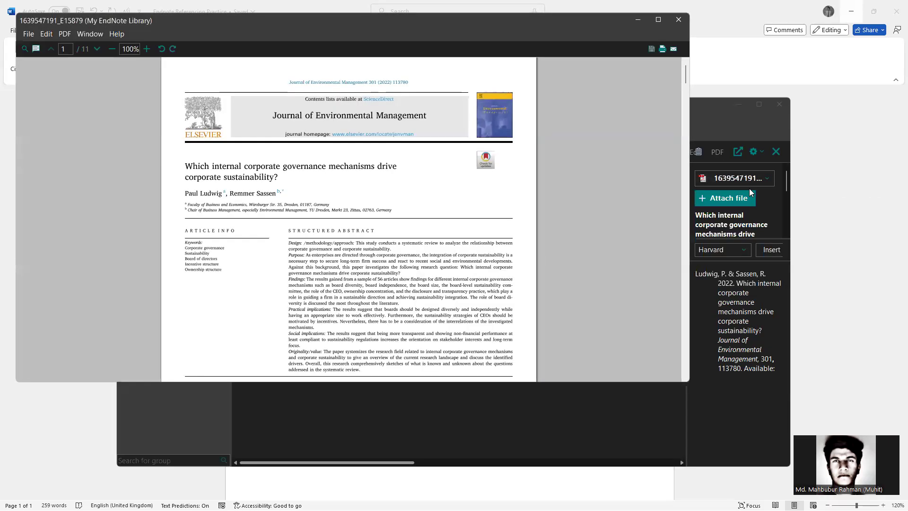
{"action": "scroll", "coordinate": [305, 239], "scroll_direction": "up", "scroll_amount": 2, "text": "ctrl"}
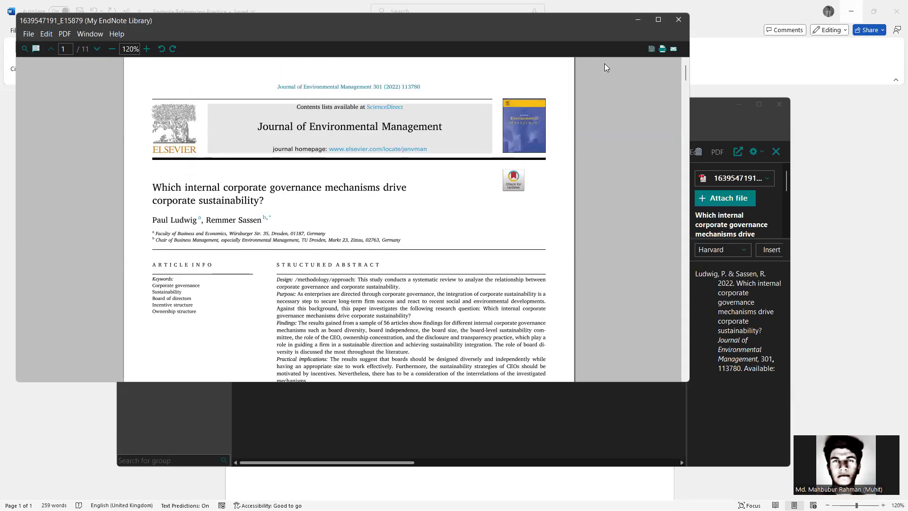
{"action": "left_click", "coordinate": [678, 20]}
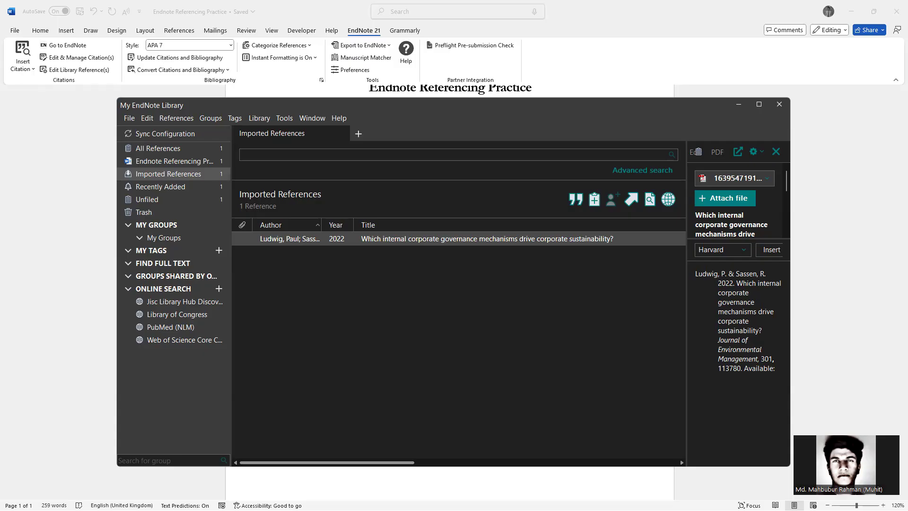
In the Word document, look up the library references for a citation after "sustainability" and close the search without inserting
{"action": "left_click", "coordinate": [106, 341]}
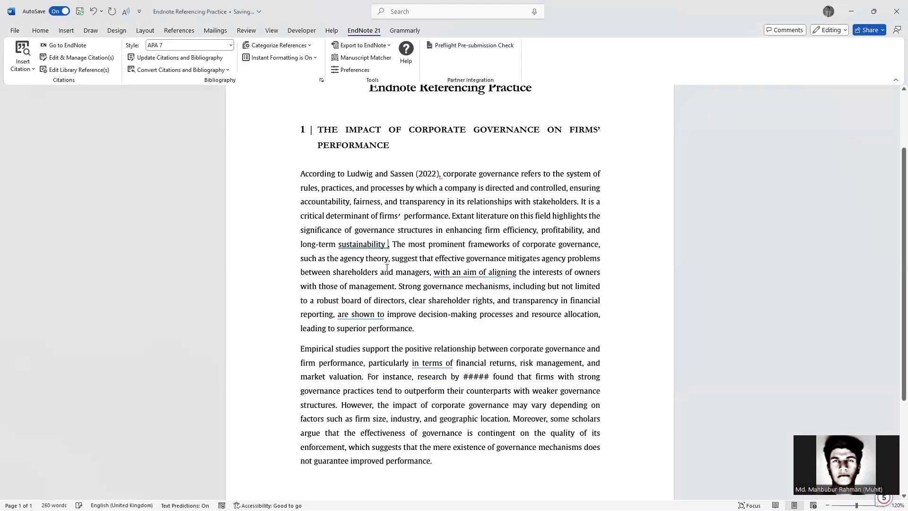
{"action": "key", "text": "alt+2"}
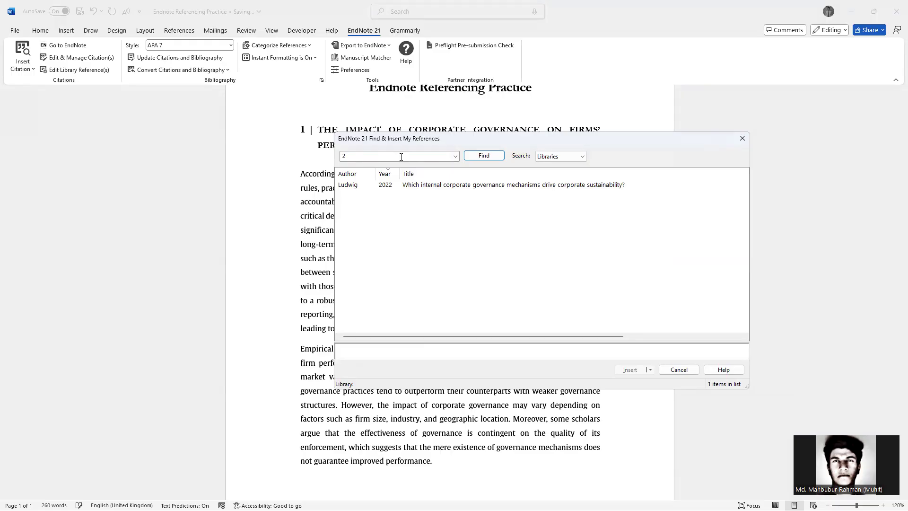
{"action": "left_click", "coordinate": [742, 138]}
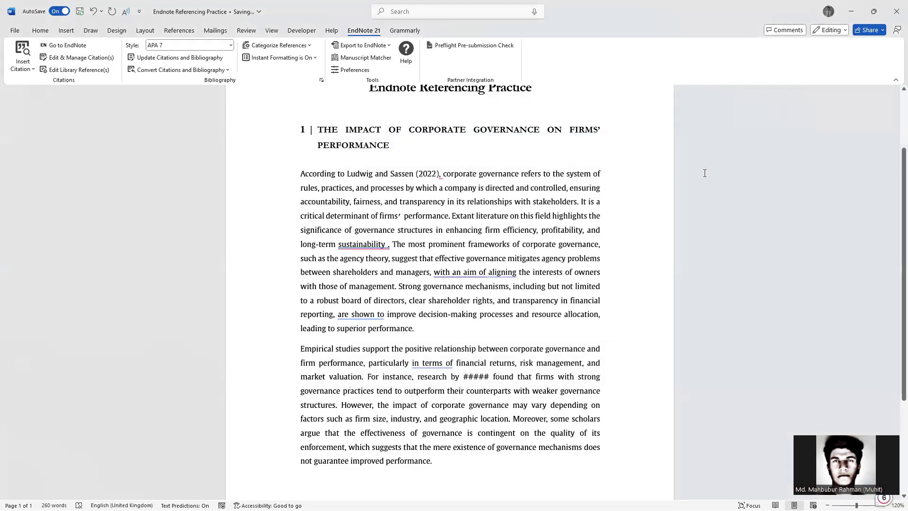
Return to EndNote, maximize the library window, and show the 2022 reference's editable fields in a widened details pane
{"action": "key", "text": "super"}
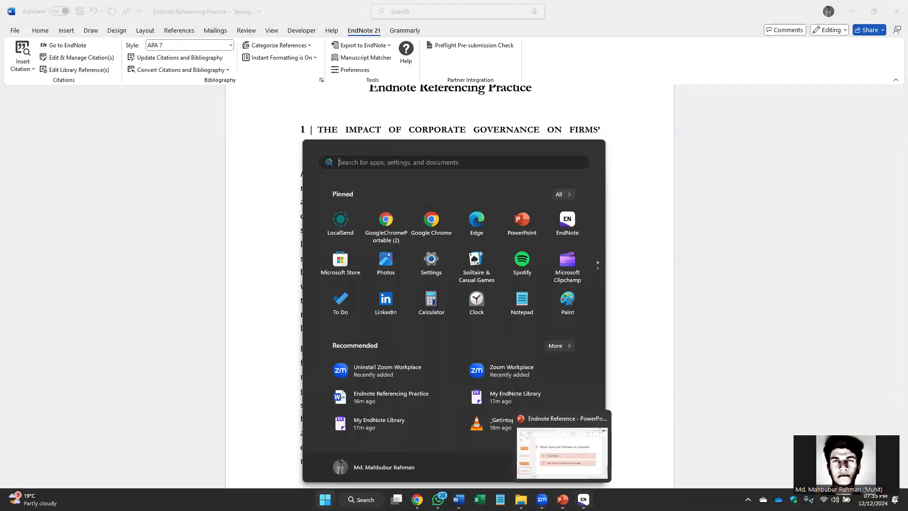
{"action": "left_click", "coordinate": [583, 500]}
{"action": "left_click", "coordinate": [633, 399]}
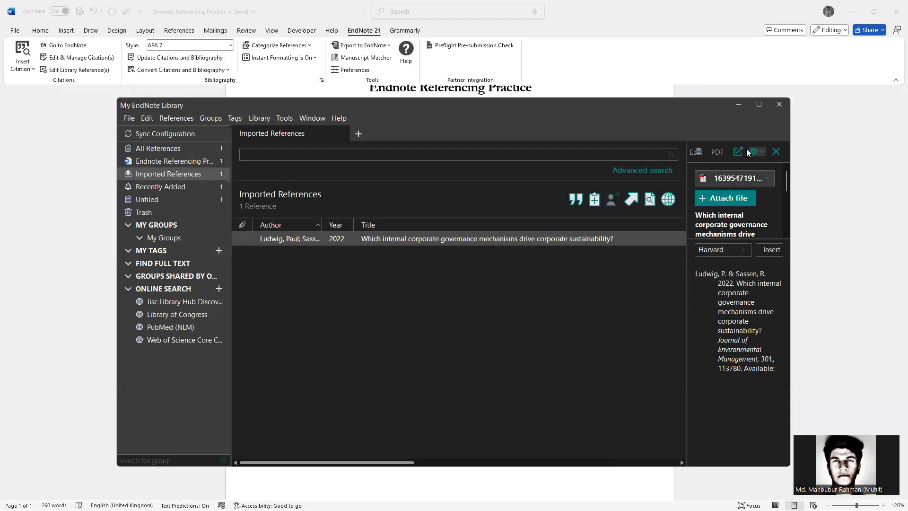
{"action": "left_click", "coordinate": [761, 103]}
{"action": "left_click", "coordinate": [813, 54]}
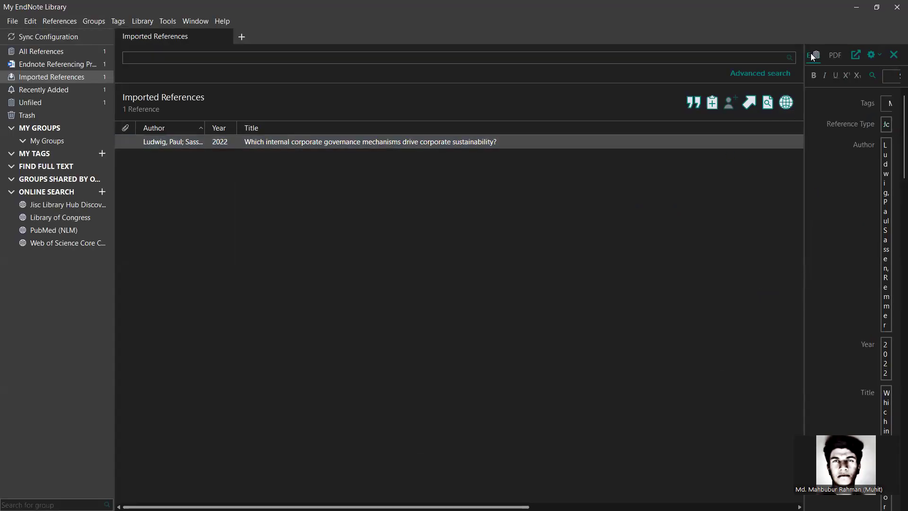
{"action": "left_click_drag", "start_coordinate": [803, 108], "coordinate": [660, 115]}
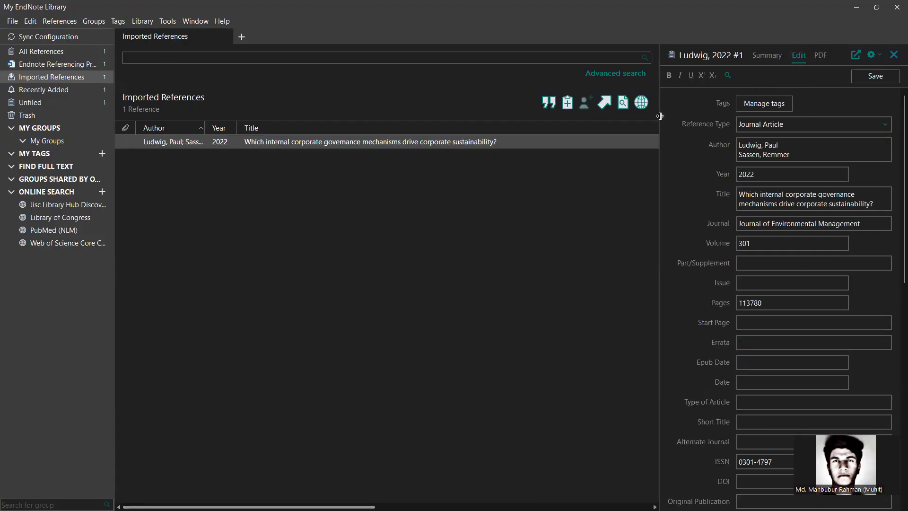
{"action": "left_click_drag", "start_coordinate": [658, 164], "coordinate": [521, 163]}
Copy the article's structured abstract from the PDF in the browser and paste it into the reference's Abstract field in EndNote
{"action": "scroll", "coordinate": [761, 243], "scroll_direction": "down", "scroll_amount": 3}
{"action": "scroll", "coordinate": [755, 253], "scroll_direction": "down", "scroll_amount": 3}
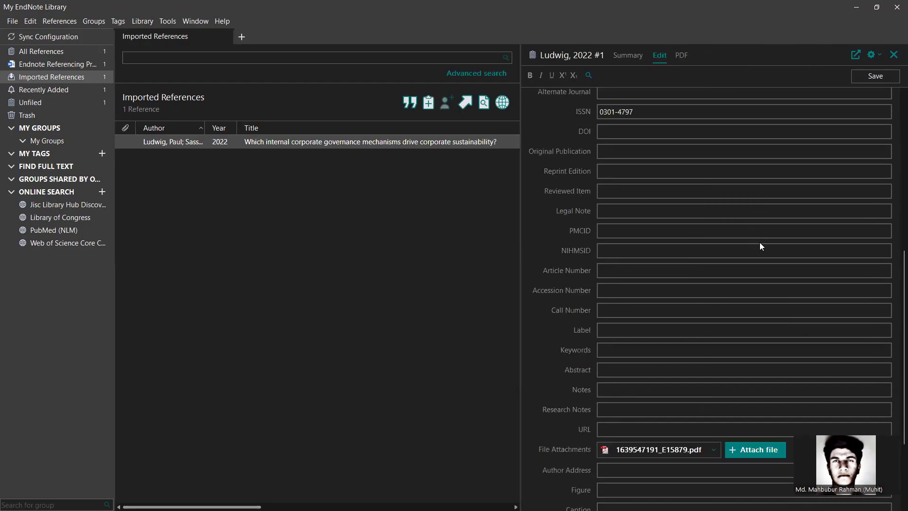
{"action": "scroll", "coordinate": [708, 289], "scroll_direction": "down", "scroll_amount": 1}
{"action": "left_click", "coordinate": [643, 316]}
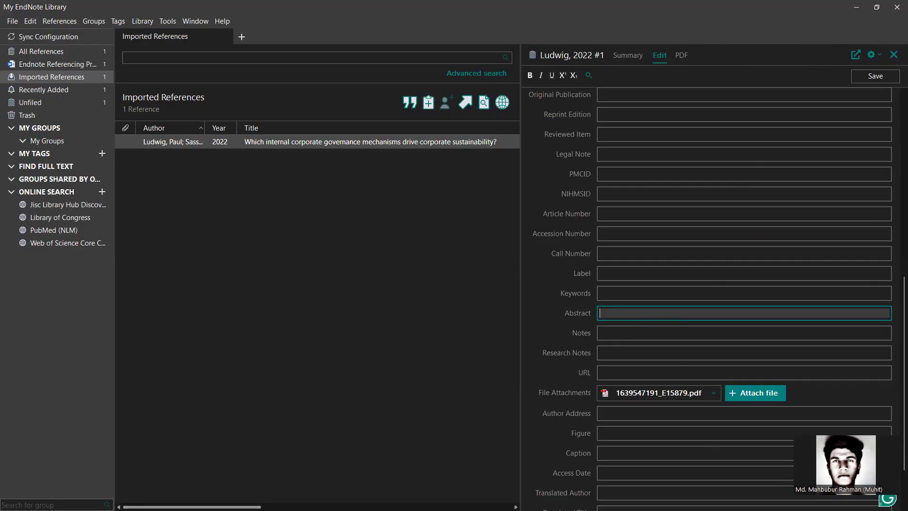
{"action": "key", "text": "super"}
{"action": "left_click", "coordinate": [418, 500]}
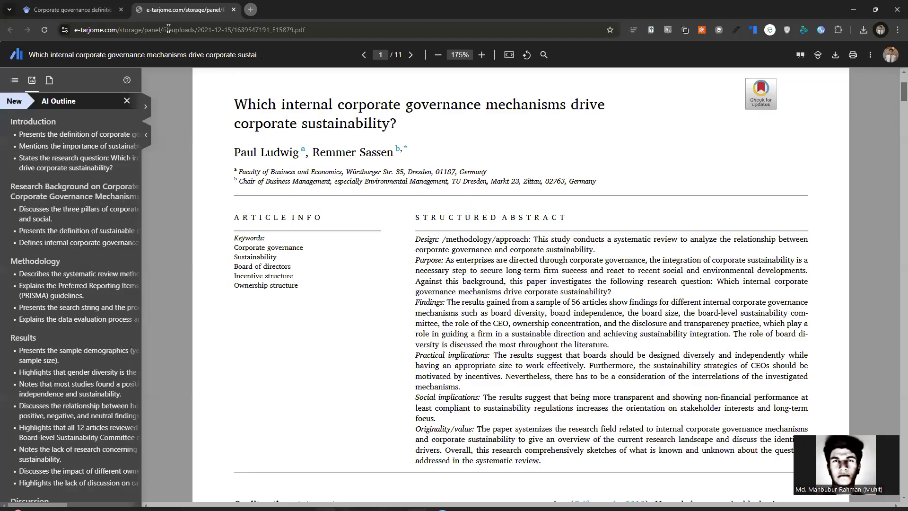
{"action": "left_click", "coordinate": [72, 5]}
{"action": "left_click", "coordinate": [174, 5]}
{"action": "left_click_drag", "start_coordinate": [416, 237], "coordinate": [552, 445]}
{"action": "key", "text": "ctrl+c"}
{"action": "left_click", "coordinate": [853, 10]}
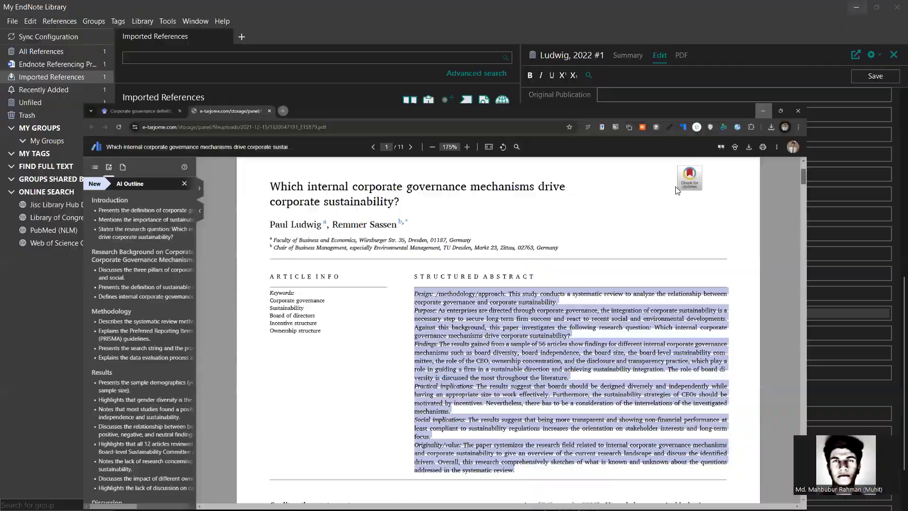
{"action": "key", "text": "ctrl+v"}
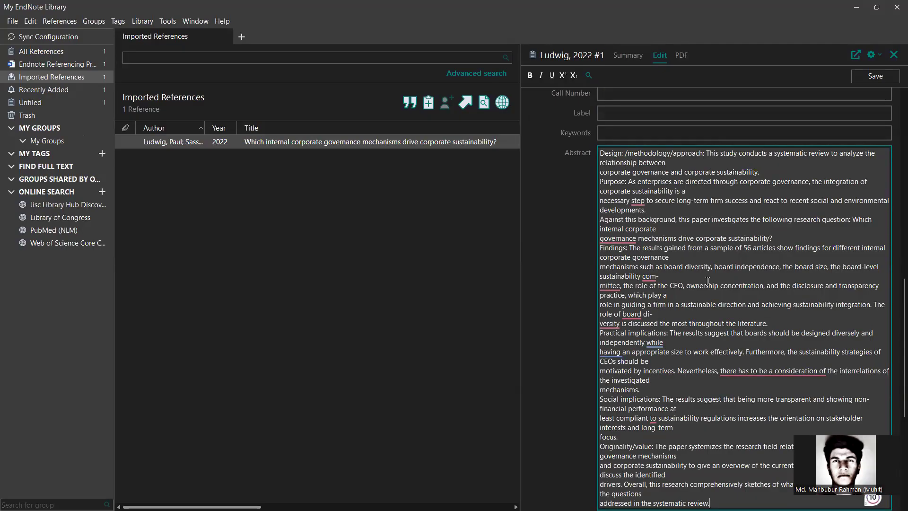
Review the pasted abstract, highlighting its Findings passage, and save the edited reference
{"action": "scroll", "coordinate": [707, 281], "scroll_direction": "up", "scroll_amount": 2}
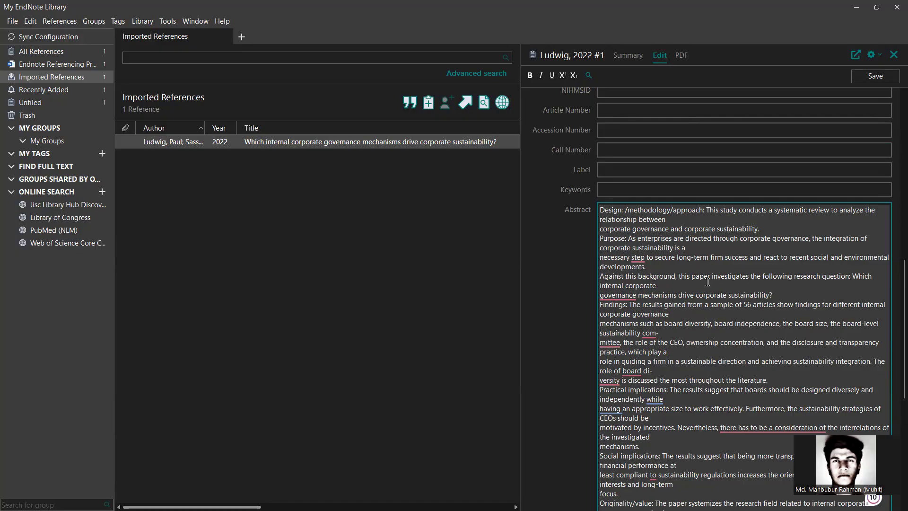
{"action": "scroll", "coordinate": [708, 282], "scroll_direction": "up", "scroll_amount": 1}
{"action": "scroll", "coordinate": [707, 284], "scroll_direction": "down", "scroll_amount": 2}
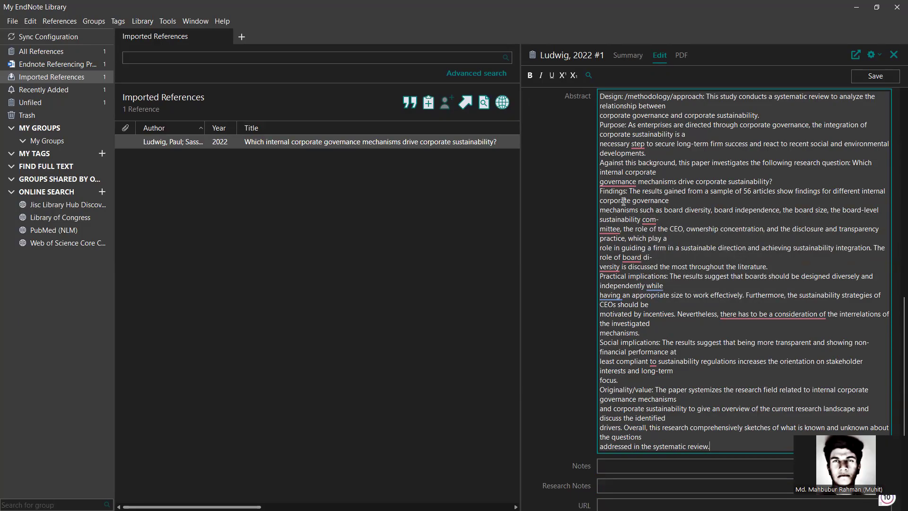
{"action": "left_click_drag", "start_coordinate": [606, 190], "coordinate": [789, 268]}
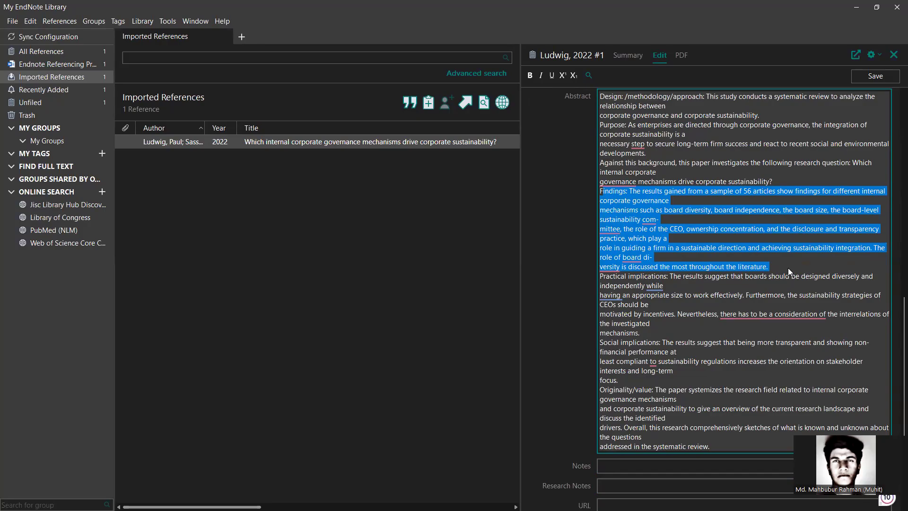
{"action": "scroll", "coordinate": [787, 268], "scroll_direction": "up", "scroll_amount": 15}
{"action": "left_click", "coordinate": [874, 75]}
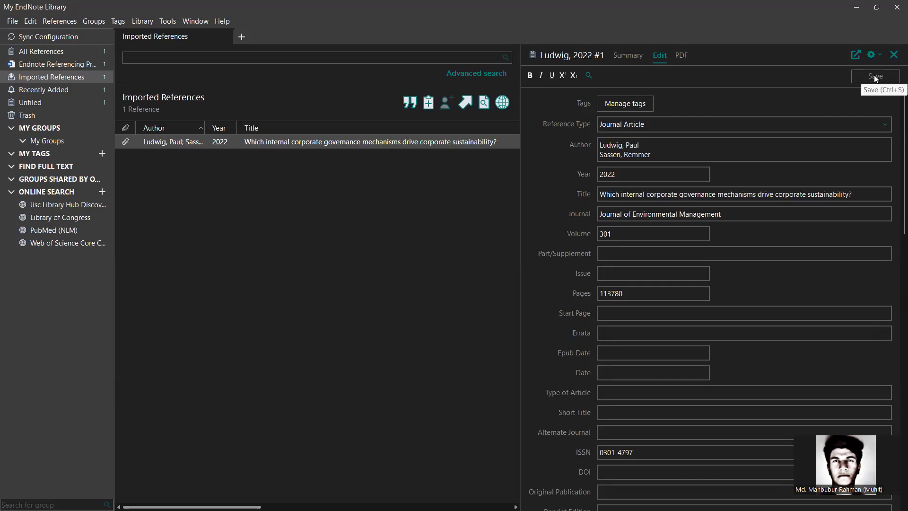
Deselect the reference, narrow the details pane, and select the My Groups group set
{"action": "left_click", "coordinate": [294, 291]}
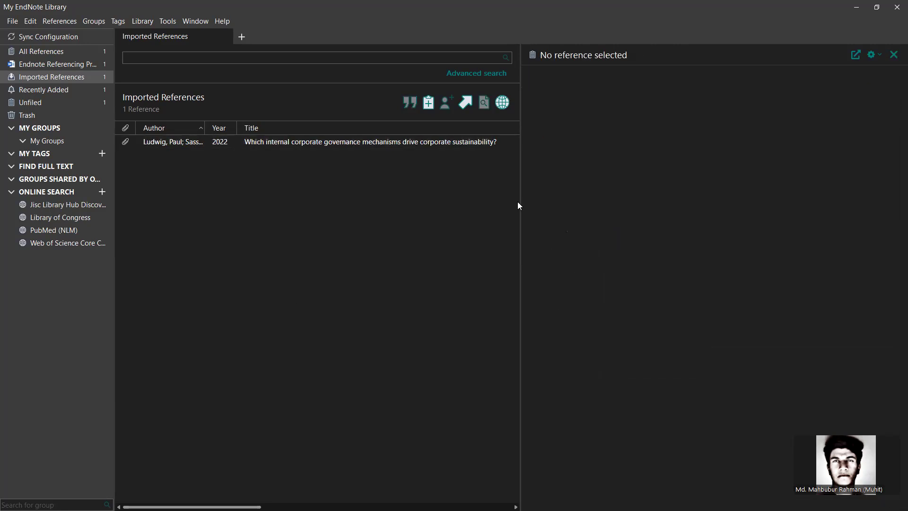
{"action": "left_click_drag", "start_coordinate": [520, 203], "coordinate": [731, 217]}
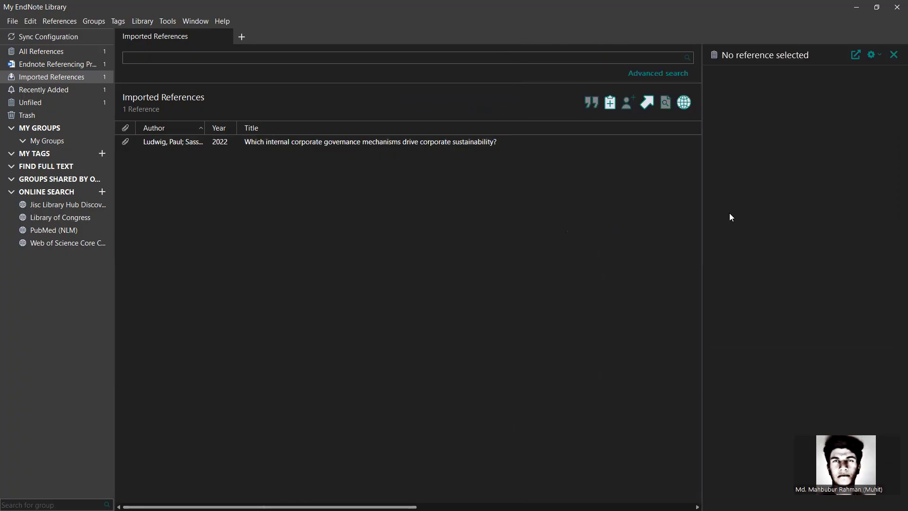
{"action": "left_click", "coordinate": [36, 141]}
{"action": "right_click", "coordinate": [35, 138]}
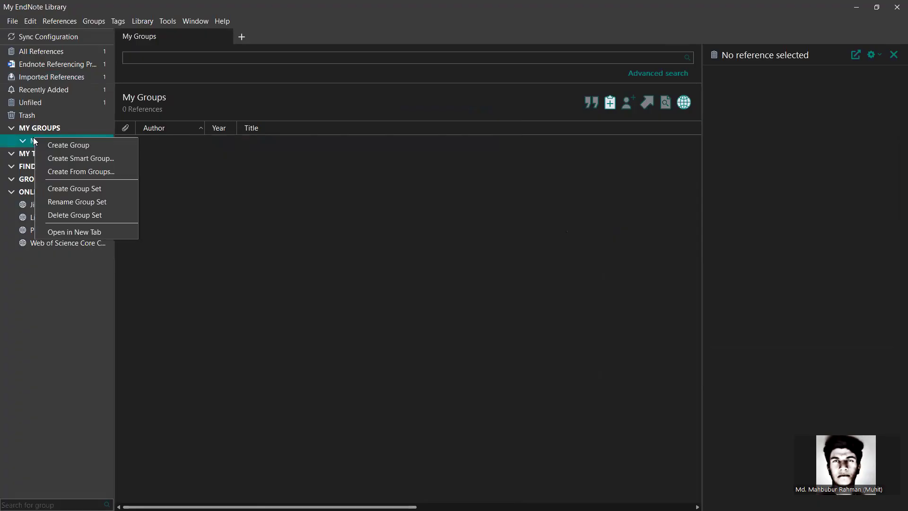
{"action": "left_click", "coordinate": [33, 131]}
{"action": "left_click", "coordinate": [33, 143]}
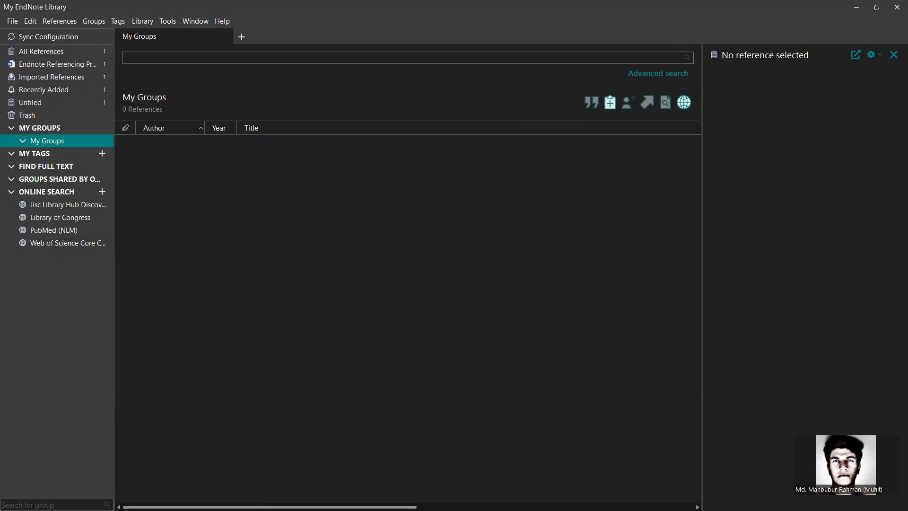
Switch to the Word document, examine its section on corporate governance and firms' performance, and return to EndNote
{"action": "key", "text": "super"}
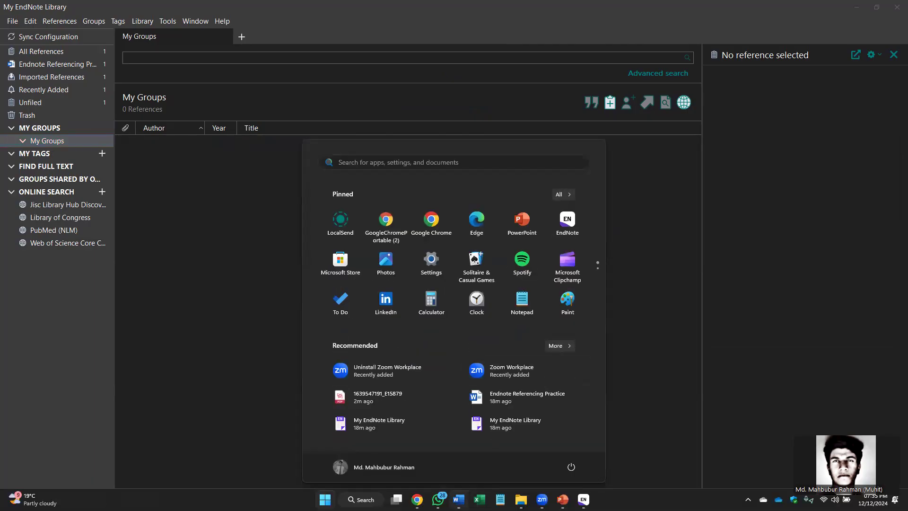
{"action": "left_click", "coordinate": [460, 500]}
{"action": "left_click", "coordinate": [539, 358]}
{"action": "scroll", "coordinate": [539, 357], "scroll_direction": "down", "scroll_amount": 5}
{"action": "left_click_drag", "start_coordinate": [434, 331], "coordinate": [279, 165]}
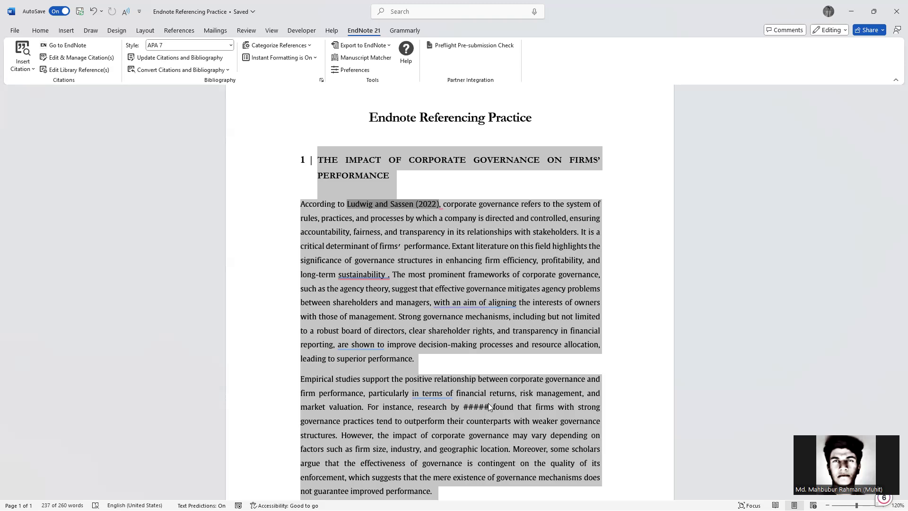
{"action": "left_click", "coordinate": [461, 312]}
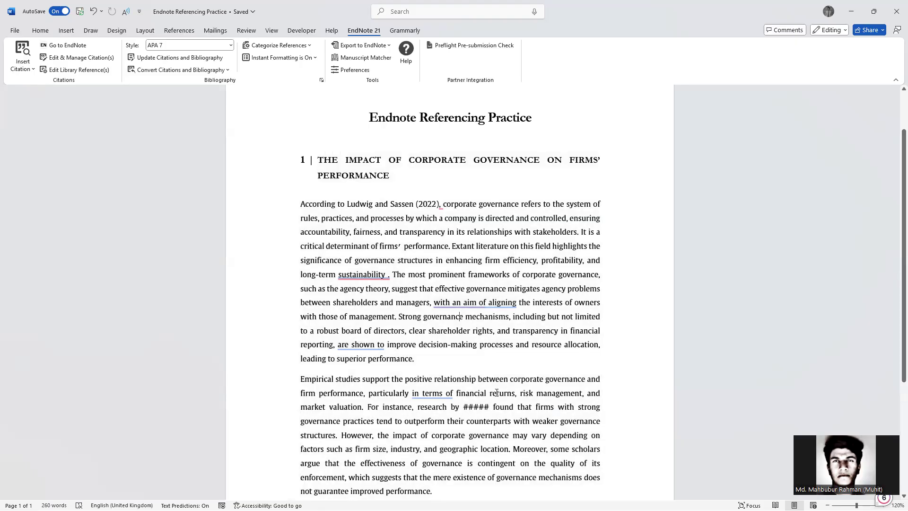
{"action": "left_click", "coordinate": [515, 482]}
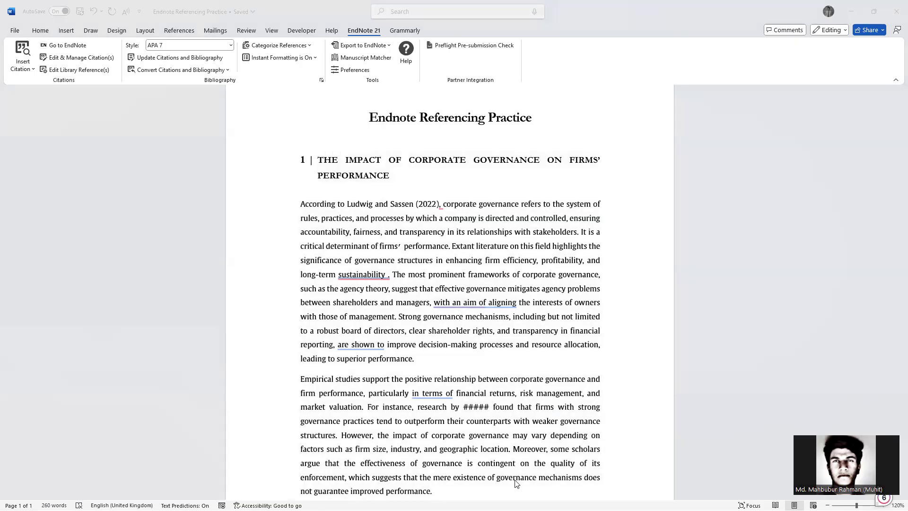
{"action": "key", "text": "super"}
{"action": "left_click", "coordinate": [583, 499]}
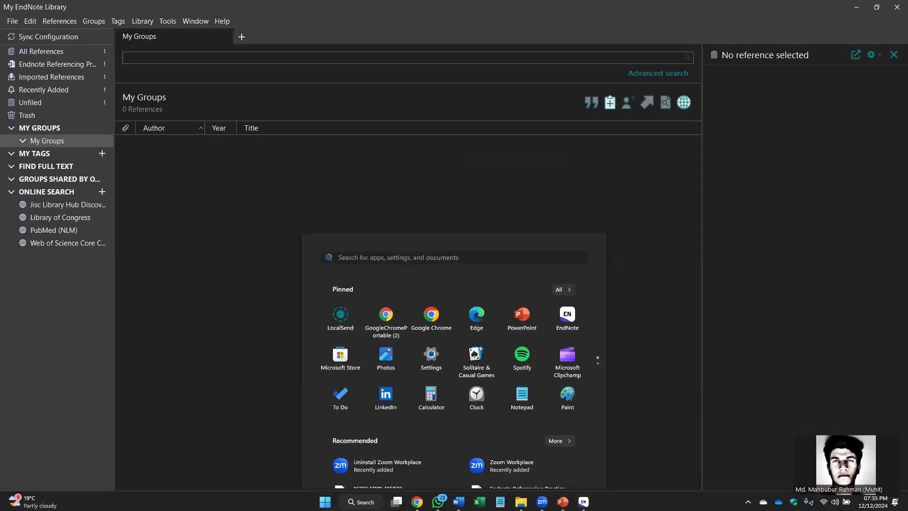
Create a group named CG Definition under My Groups and show all references in the library
{"action": "right_click", "coordinate": [47, 142]}
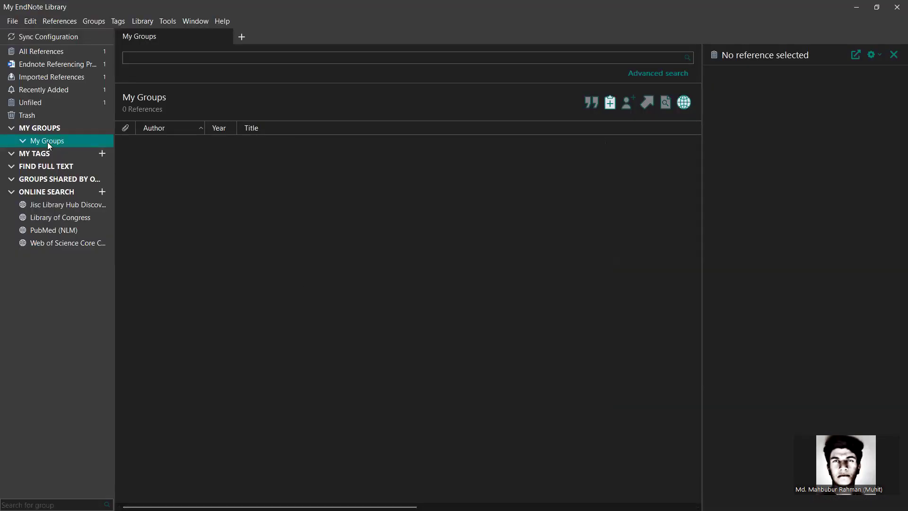
{"action": "left_click", "coordinate": [74, 149]}
{"action": "type", "text": "CG D"}
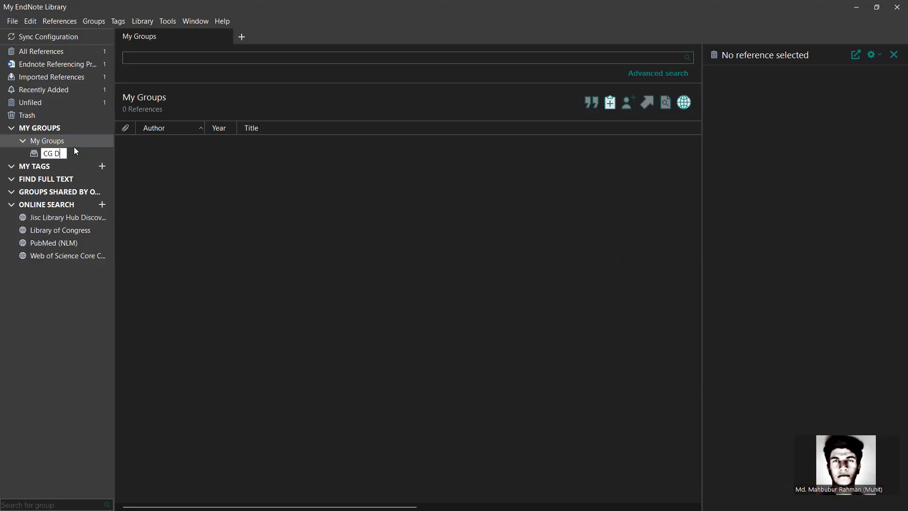
{"action": "type", "text": "efinition"}
{"action": "left_click", "coordinate": [67, 54]}
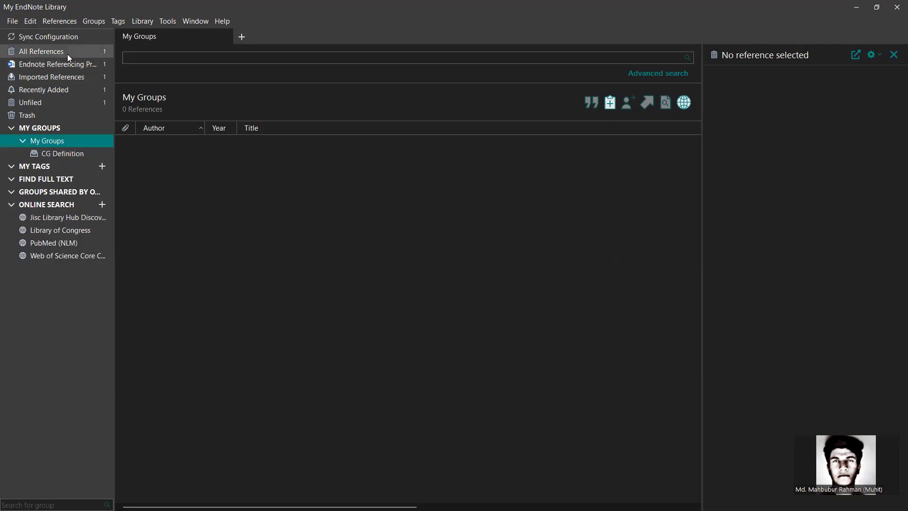
Try to add the 2022 article on internal corporate governance mechanisms and corporate sustainability to the CG Definition group
{"action": "left_click", "coordinate": [182, 185]}
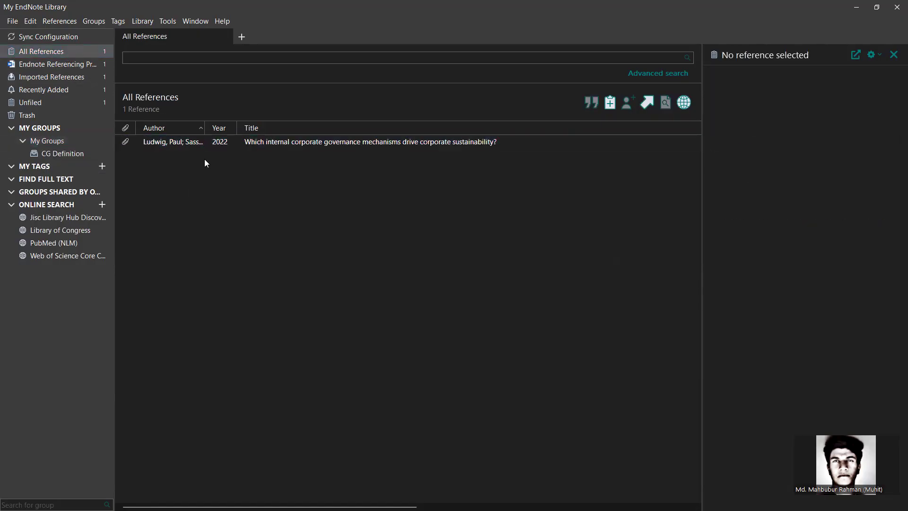
{"action": "left_click_drag", "start_coordinate": [229, 143], "coordinate": [55, 154]}
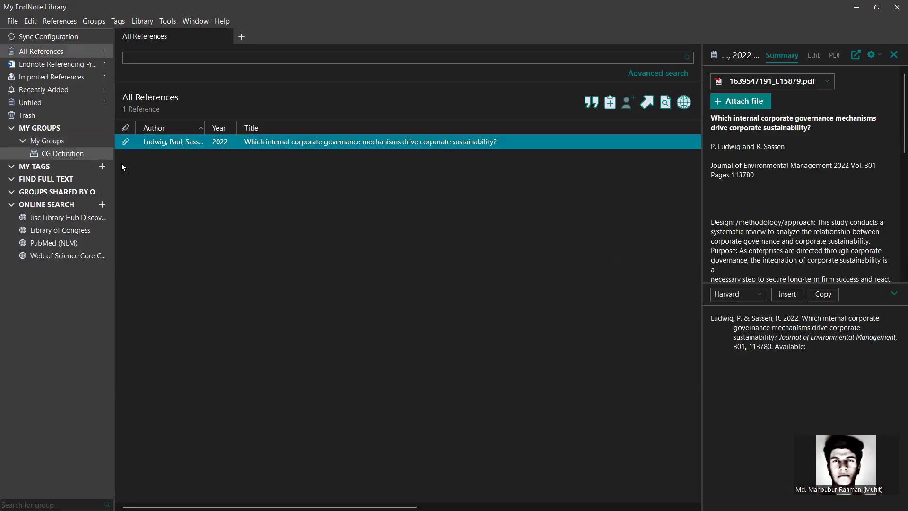
{"action": "left_click_drag", "start_coordinate": [318, 146], "coordinate": [50, 159]}
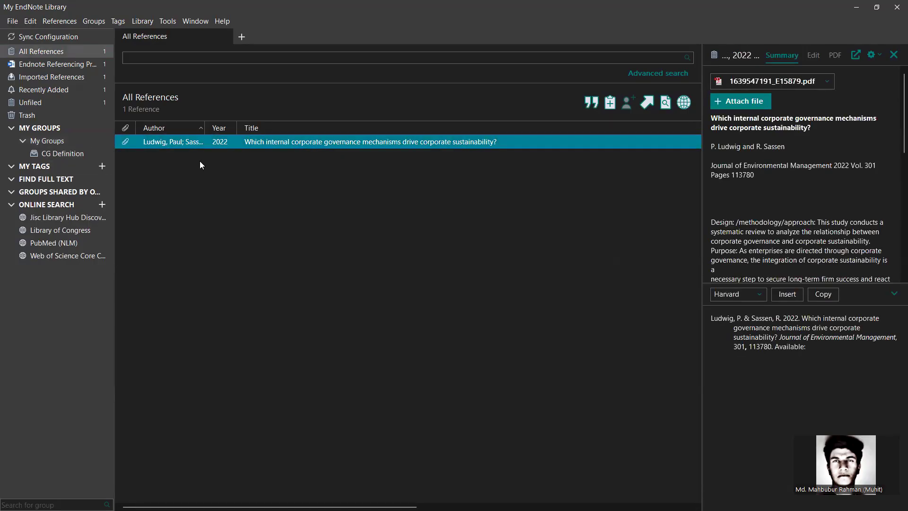
{"action": "left_click", "coordinate": [200, 161]}
{"action": "right_click", "coordinate": [199, 145]}
{"action": "left_click", "coordinate": [195, 142]}
{"action": "right_click", "coordinate": [196, 144]}
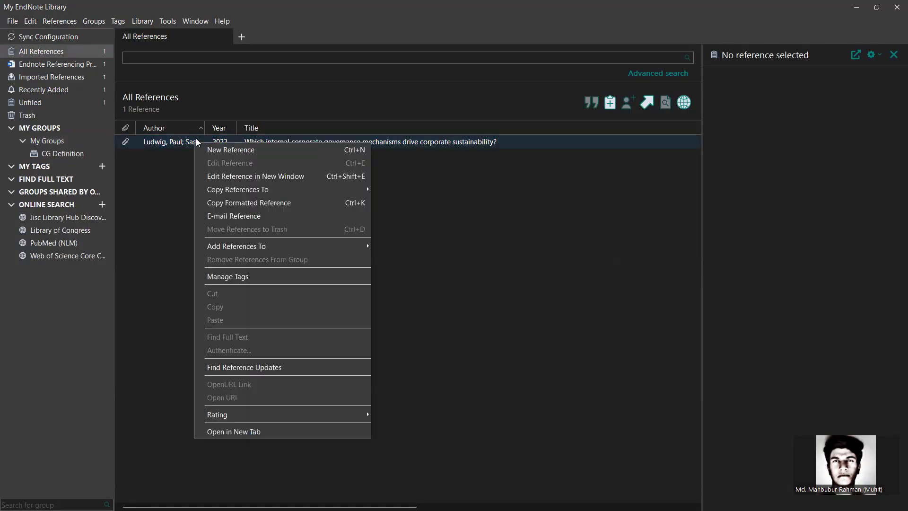
{"action": "mouse_move", "coordinate": [288, 248]}
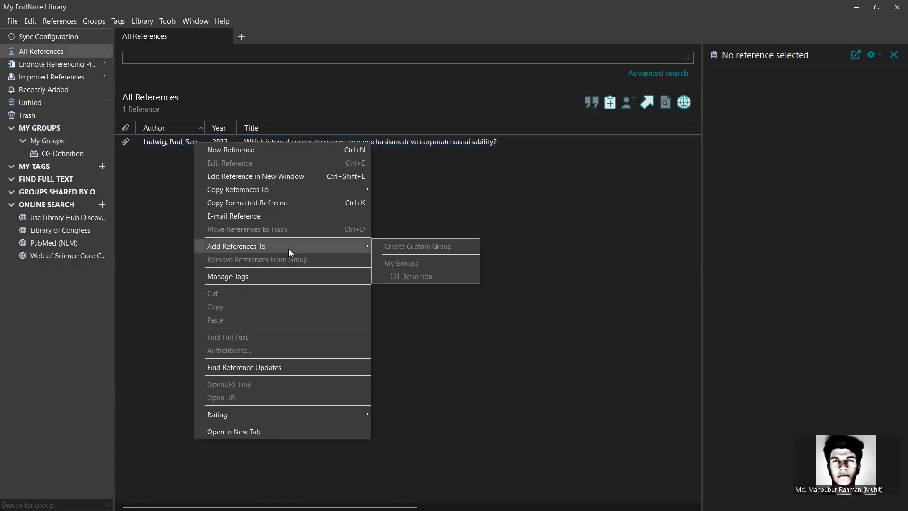
{"action": "left_click", "coordinate": [401, 276]}
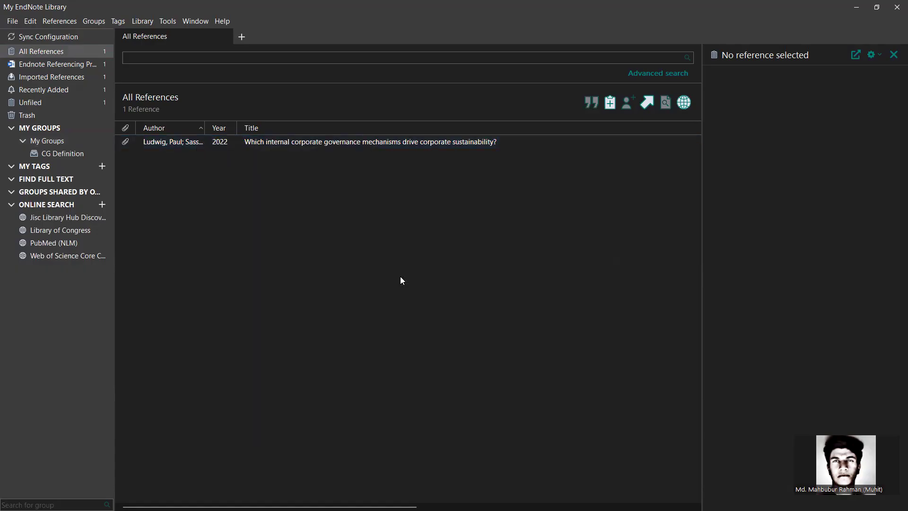
Add the corporate sustainability article to the CG Definition group, open that group, and deselect its reference
{"action": "left_click", "coordinate": [194, 142]}
{"action": "right_click", "coordinate": [196, 141]}
{"action": "mouse_move", "coordinate": [276, 245]}
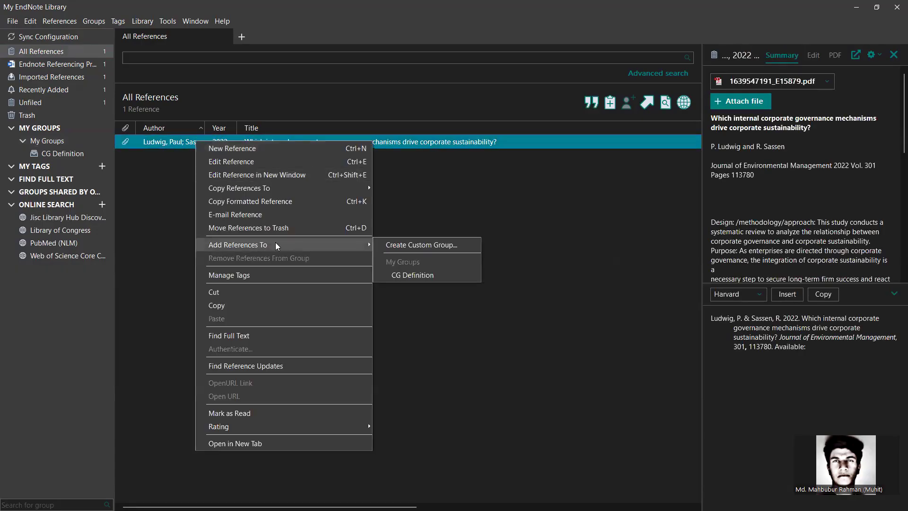
{"action": "left_click", "coordinate": [425, 275]}
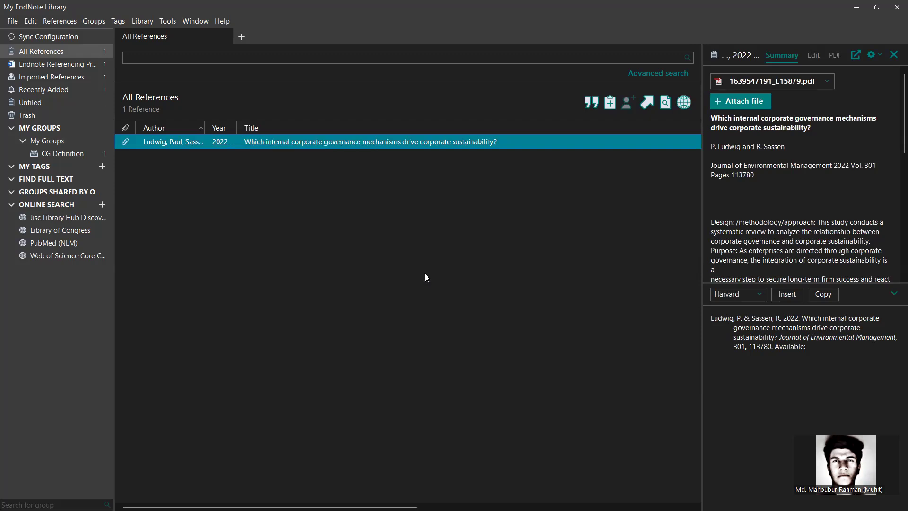
{"action": "left_click", "coordinate": [64, 153]}
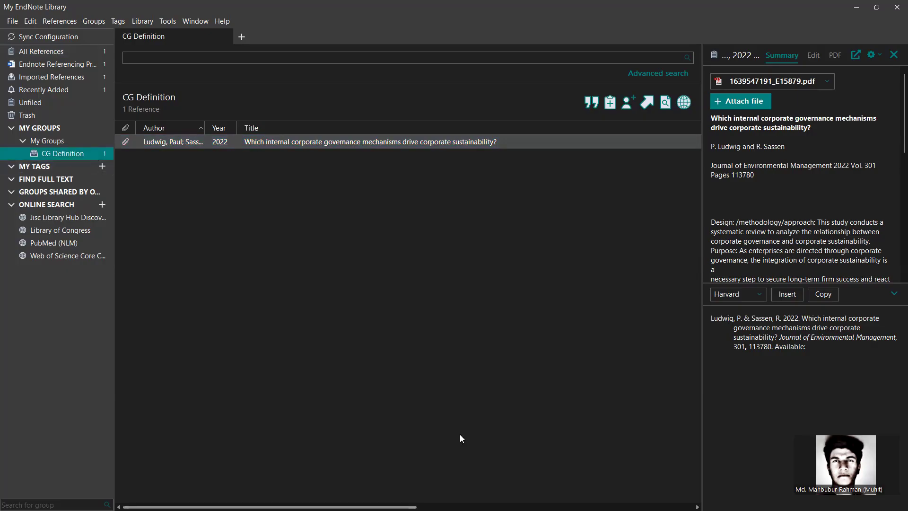
{"action": "left_click", "coordinate": [466, 387]}
Switch to the Word document and remove the space before the full stop after "long-term sustainability"
{"action": "key", "text": "super"}
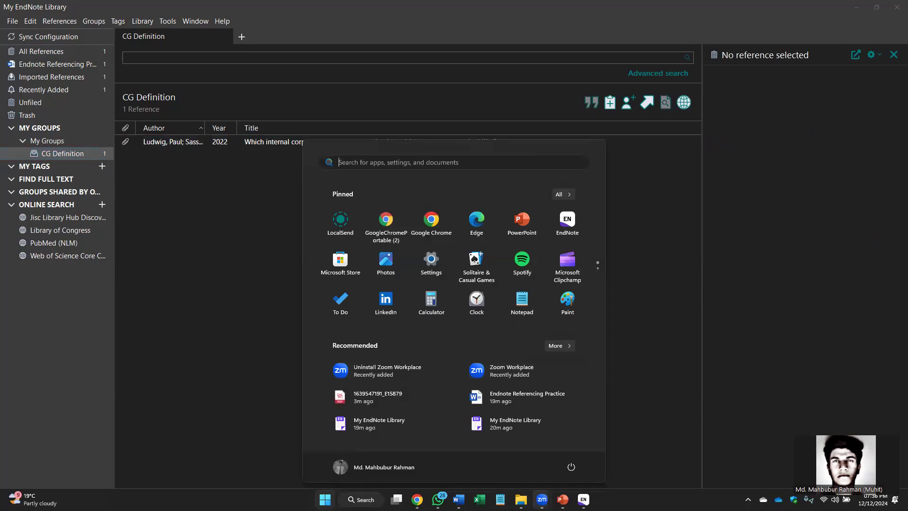
{"action": "left_click", "coordinate": [458, 499]}
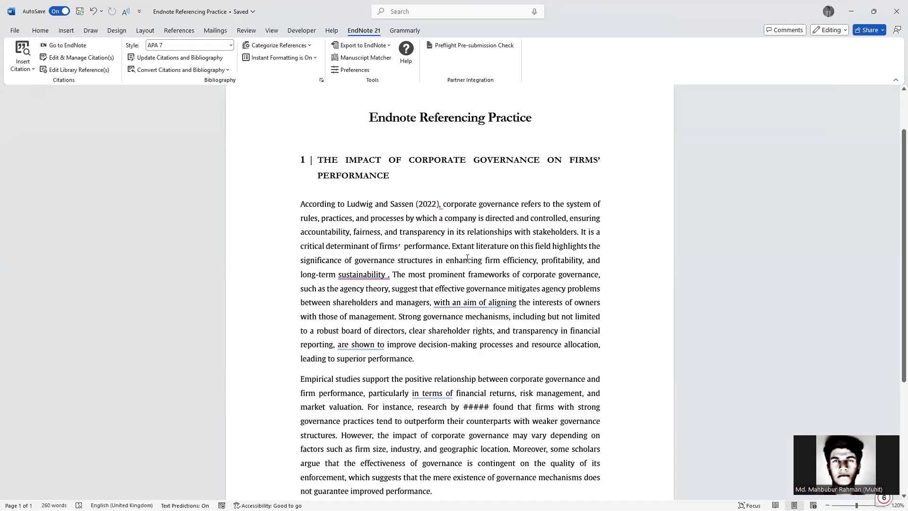
{"action": "left_click", "coordinate": [388, 274]}
{"action": "key", "text": "BackSpace"}
{"action": "left_click", "coordinate": [608, 283]}
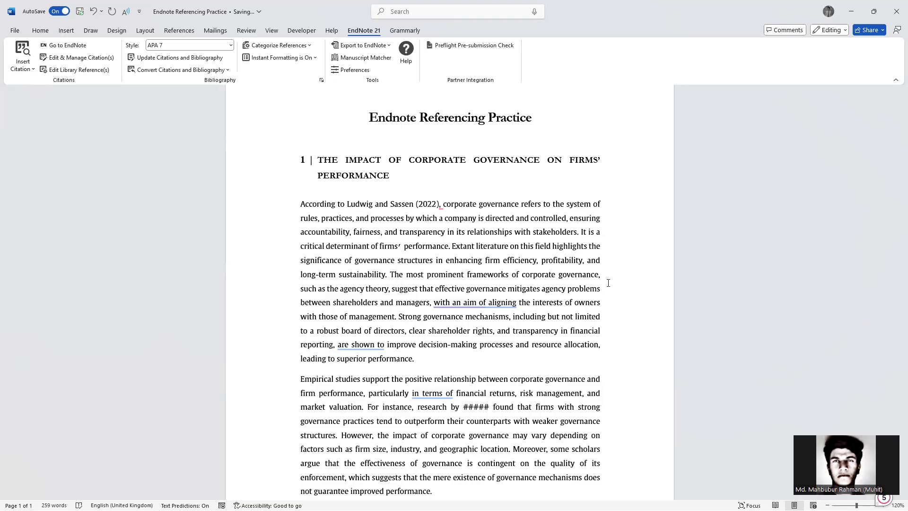
Examine the sentence on extant literature and the one calling corporate governance a critical determinant of firms' performance
{"action": "left_click_drag", "start_coordinate": [389, 275], "coordinate": [453, 250]}
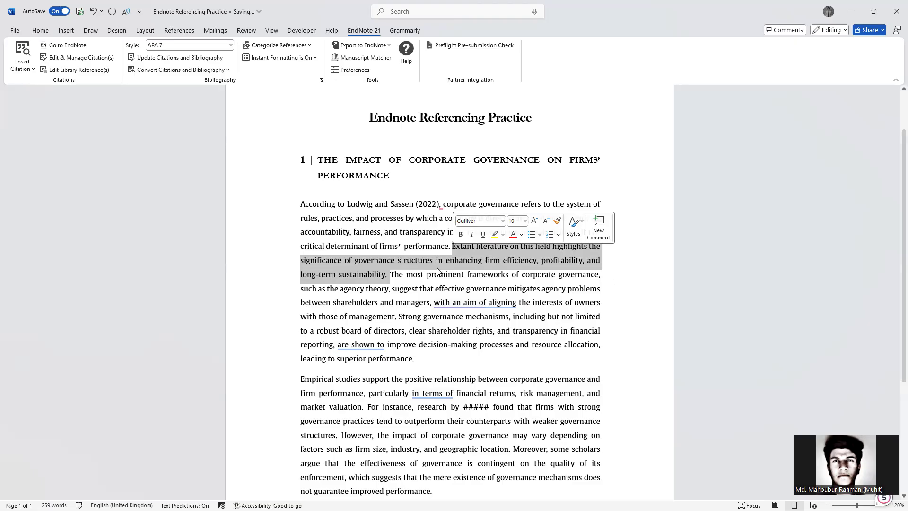
{"action": "left_click", "coordinate": [427, 289]}
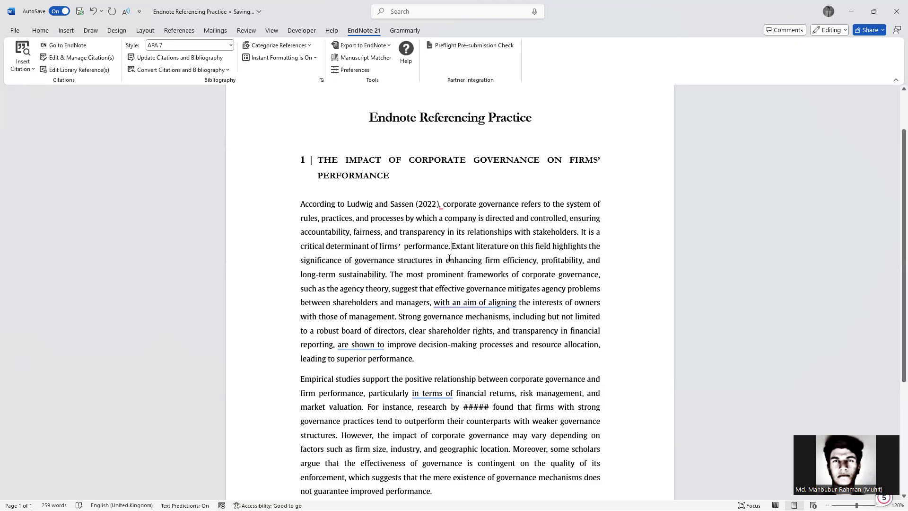
{"action": "left_click_drag", "start_coordinate": [452, 246], "coordinate": [447, 260]}
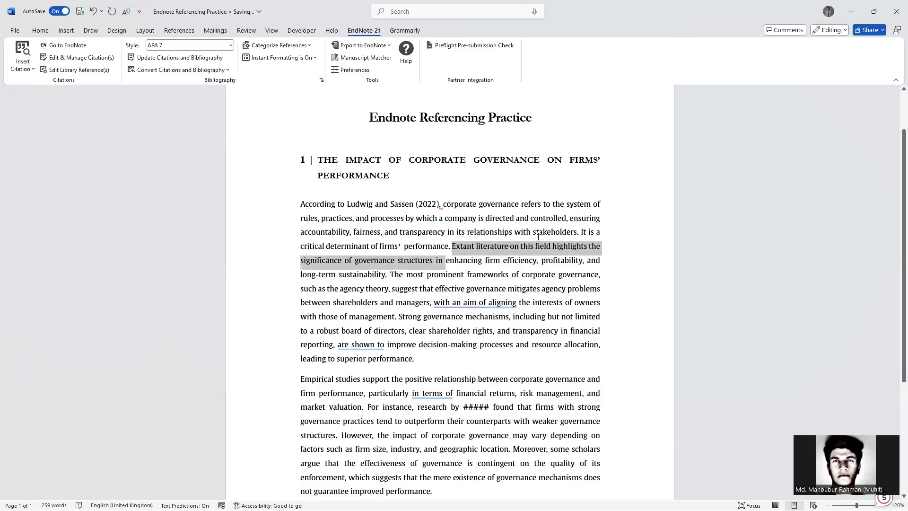
{"action": "left_click", "coordinate": [456, 289]}
{"action": "mouse_move", "coordinate": [435, 246]}
{"action": "left_mouse_down"}
{"action": "mouse_move", "coordinate": [406, 247]}
{"action": "mouse_move", "coordinate": [452, 247]}
{"action": "left_mouse_up"}
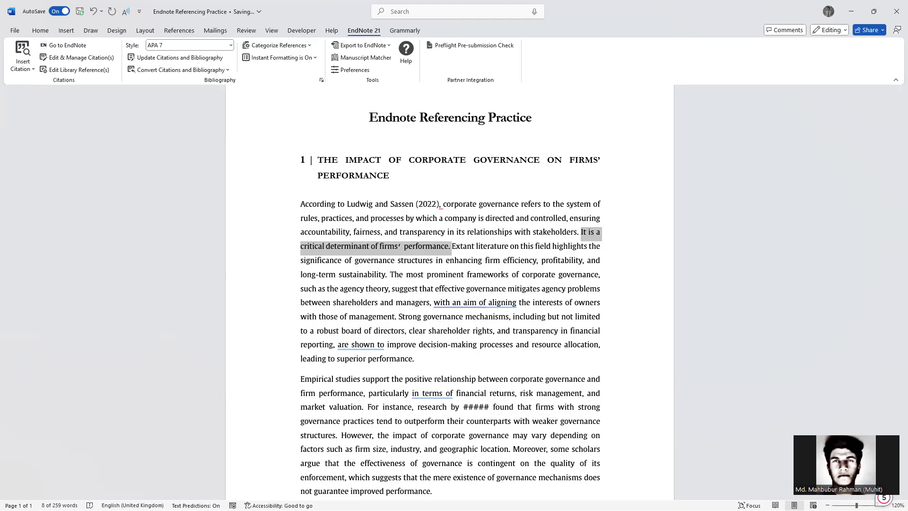
Switch to Google Scholar in the browser and search for "corporate governance and firm performance"
{"action": "key", "text": "super"}
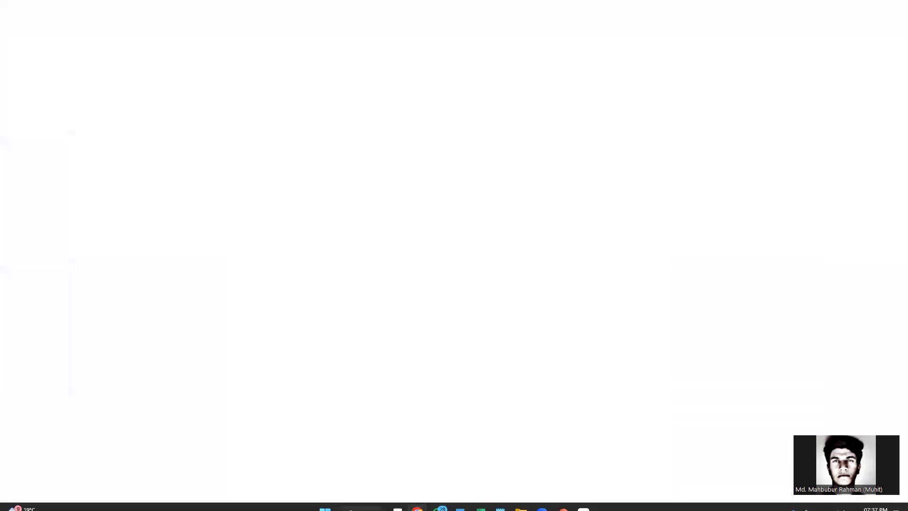
{"action": "left_click", "coordinate": [246, 58]}
{"action": "key", "text": "ctrl+BackSpace"}
{"action": "type", "text": "and f"}
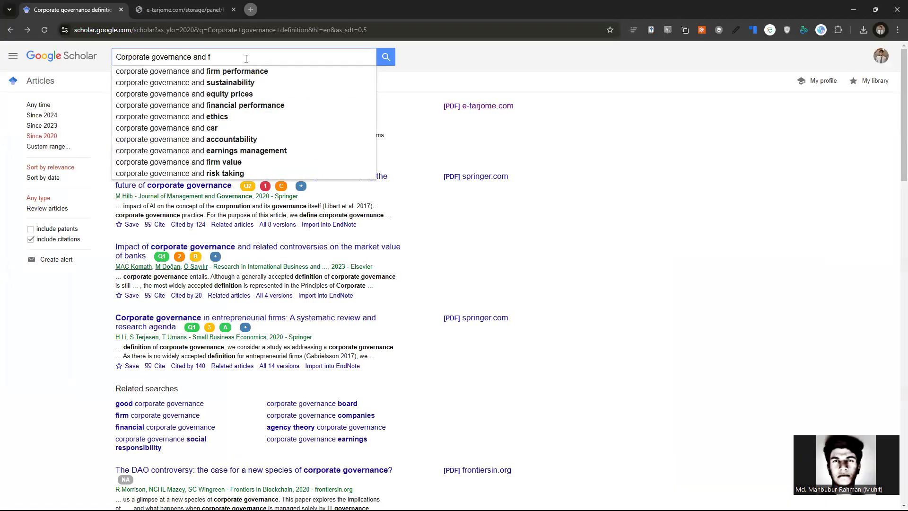
{"action": "key", "text": "Down"}
{"action": "key", "text": "Return"}
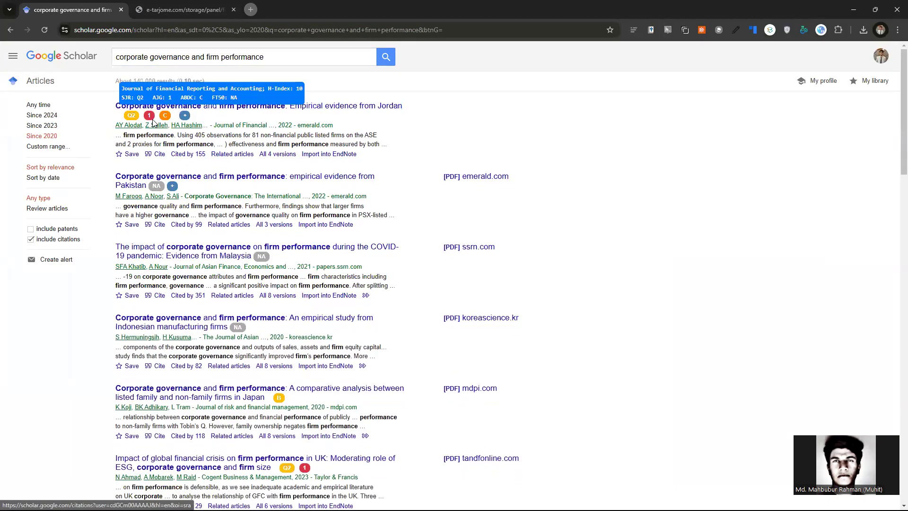
Import the "Empirical evidence from Jordan" and "family and non-family firms in Japan" articles into EndNote, and return to the Word document
{"action": "left_click", "coordinate": [304, 156]}
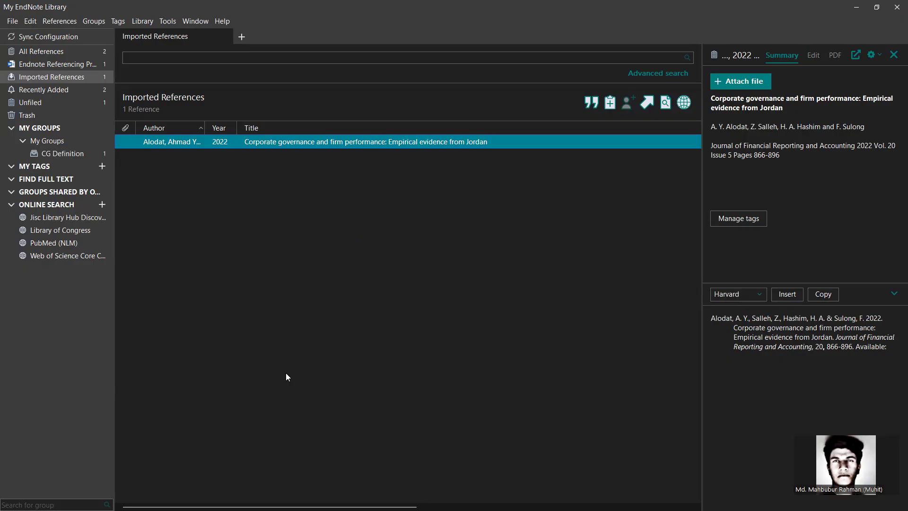
{"action": "left_click", "coordinate": [856, 8]}
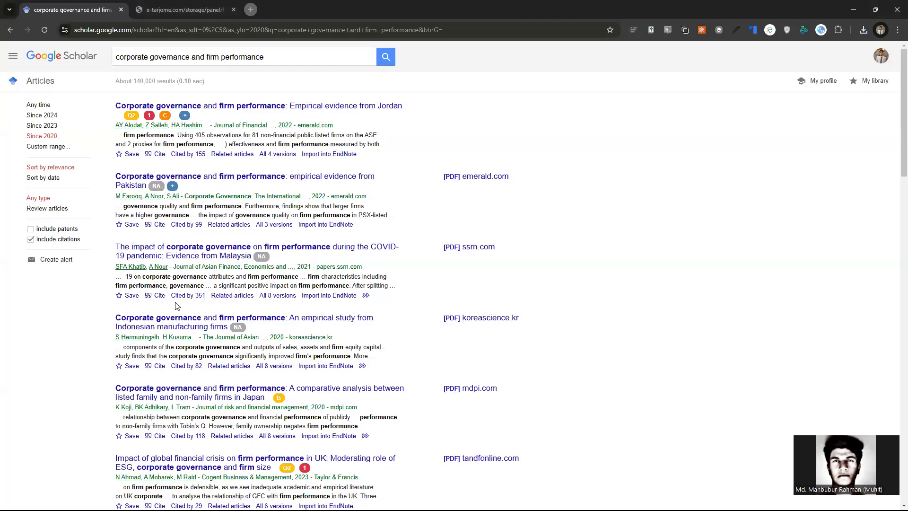
{"action": "left_click", "coordinate": [320, 435]}
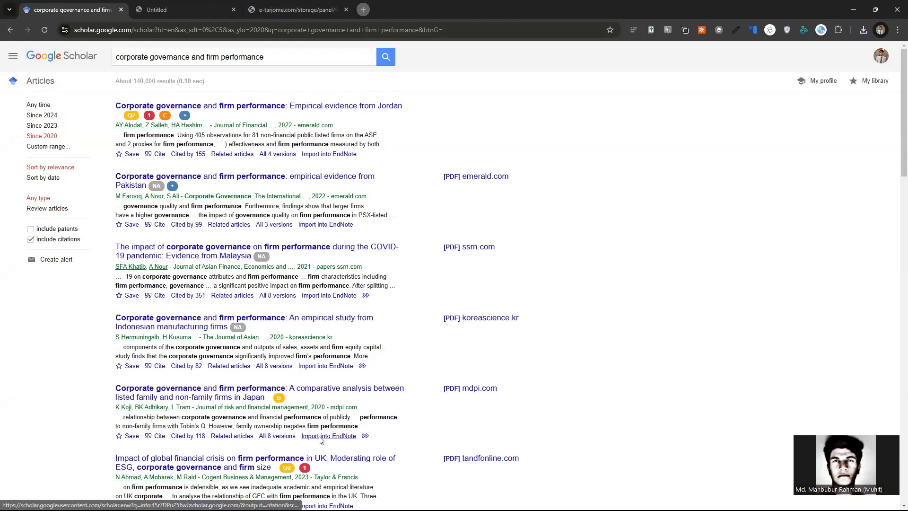
{"action": "left_click", "coordinate": [858, 6]}
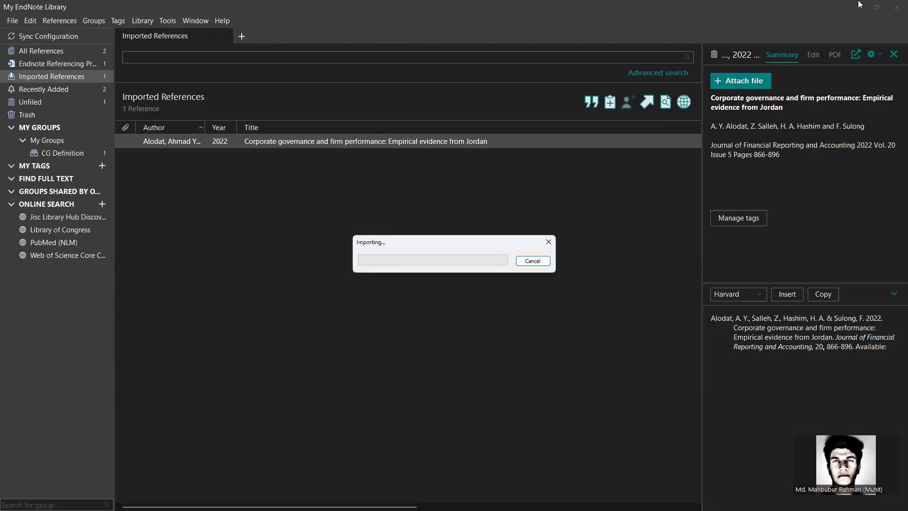
{"action": "left_click", "coordinate": [855, 7]}
{"action": "left_click", "coordinate": [854, 8]}
Add a space before the full stop after "critical determinant of firms' performance" and search the EndNote library for 2 to insert a citation there
{"action": "left_click", "coordinate": [447, 252]}
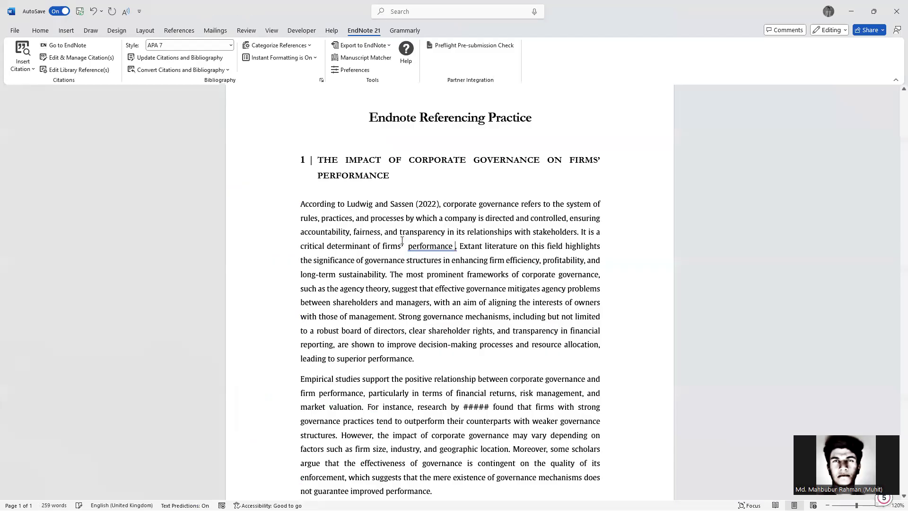
{"action": "left_click_drag", "start_coordinate": [339, 204], "coordinate": [455, 202]}
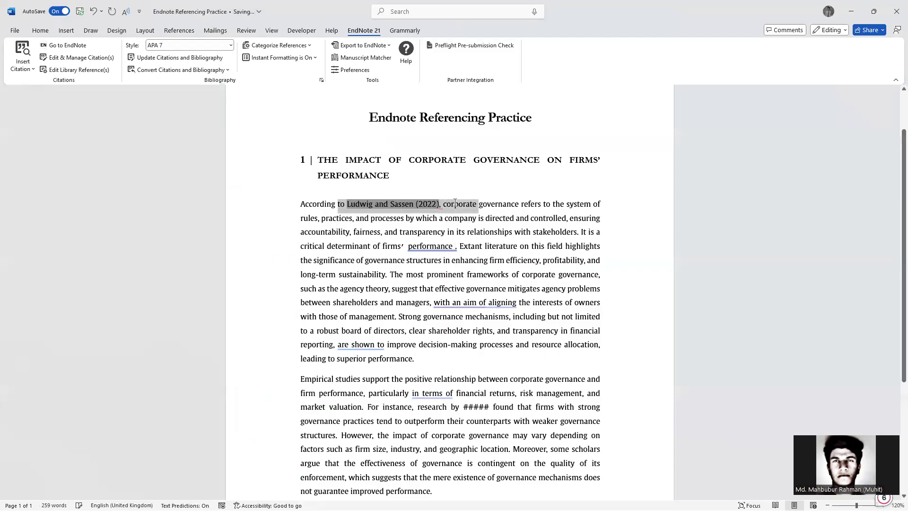
{"action": "left_click", "coordinate": [455, 249]}
{"action": "left_click", "coordinate": [24, 49]}
{"action": "type", "text": "2"}
{"action": "key", "text": "Return"}
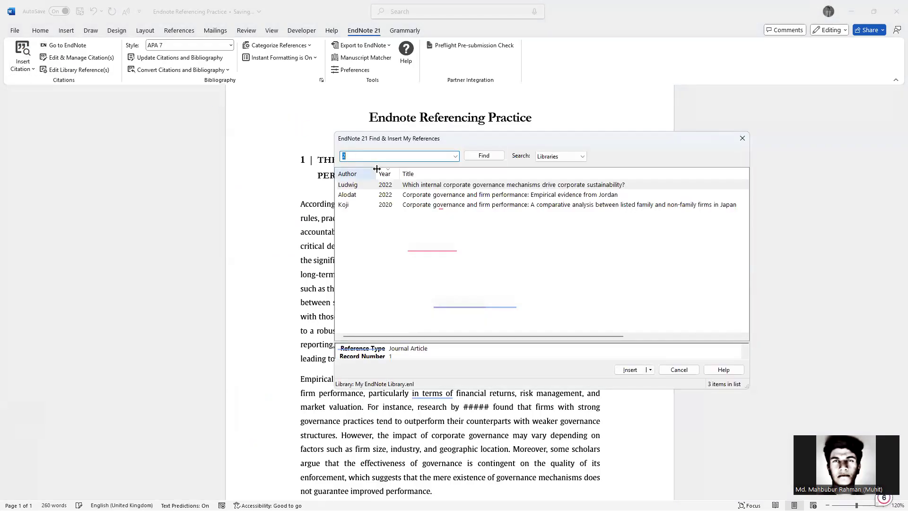
Select both corporate governance and firm performance articles, on Jordan (2022) and Japan (2020), and insert them as one in-text citation
{"action": "left_click", "coordinate": [424, 251]}
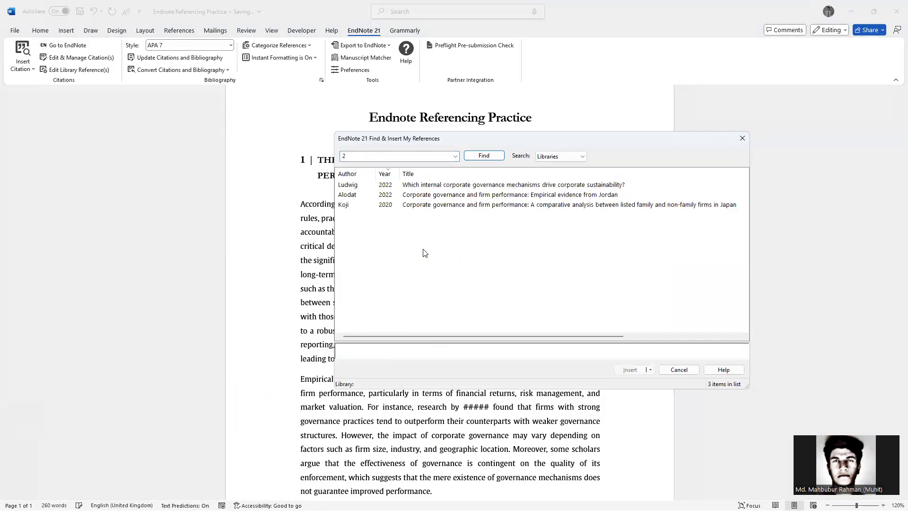
{"action": "left_click", "coordinate": [432, 196]}
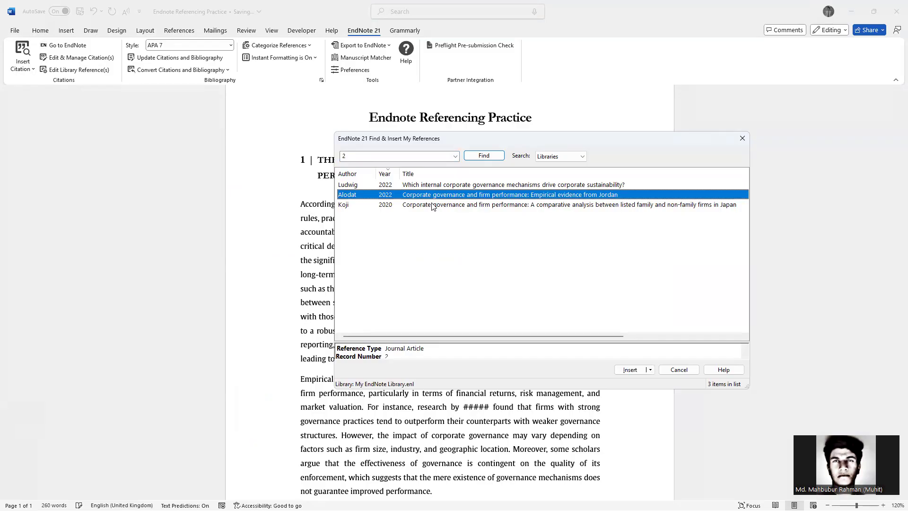
{"action": "left_click", "coordinate": [433, 206], "text": "ctrl"}
{"action": "left_click_drag", "start_coordinate": [416, 245], "coordinate": [438, 206]}
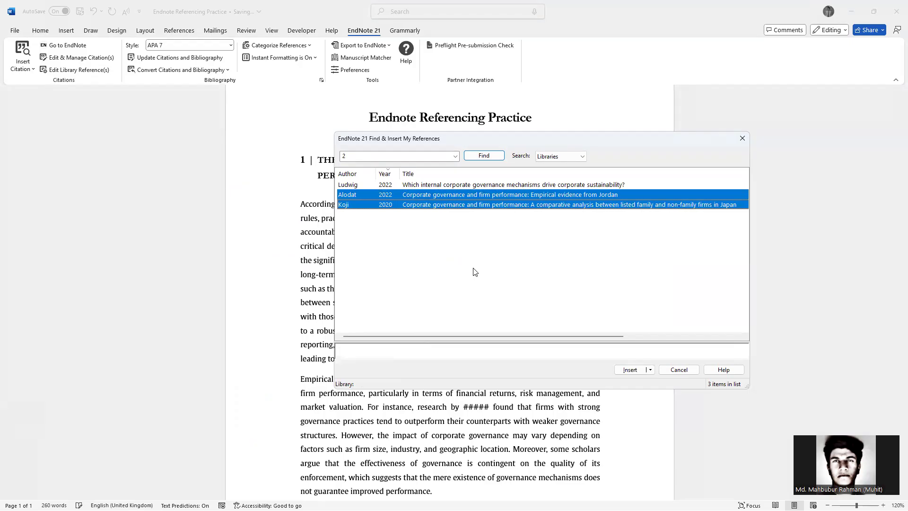
{"action": "left_click", "coordinate": [449, 225]}
{"action": "left_click", "coordinate": [443, 195]}
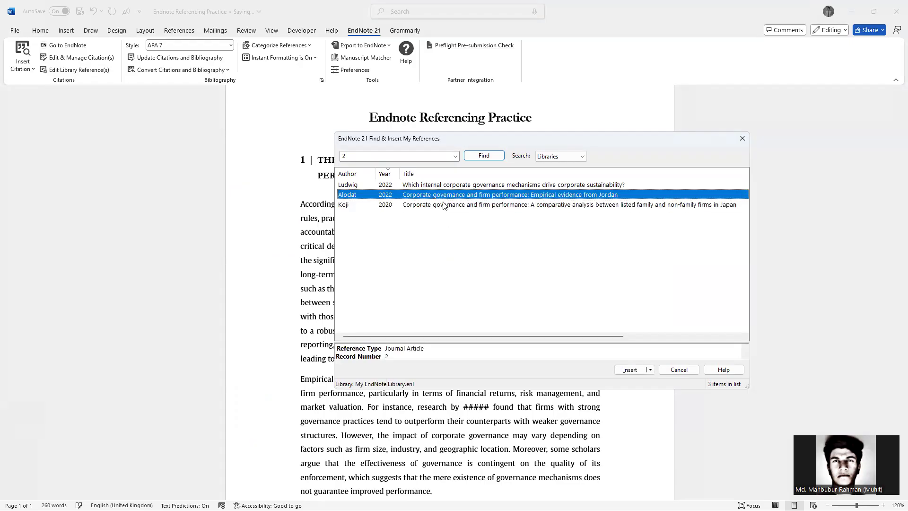
{"action": "left_click", "coordinate": [443, 204], "text": "shift"}
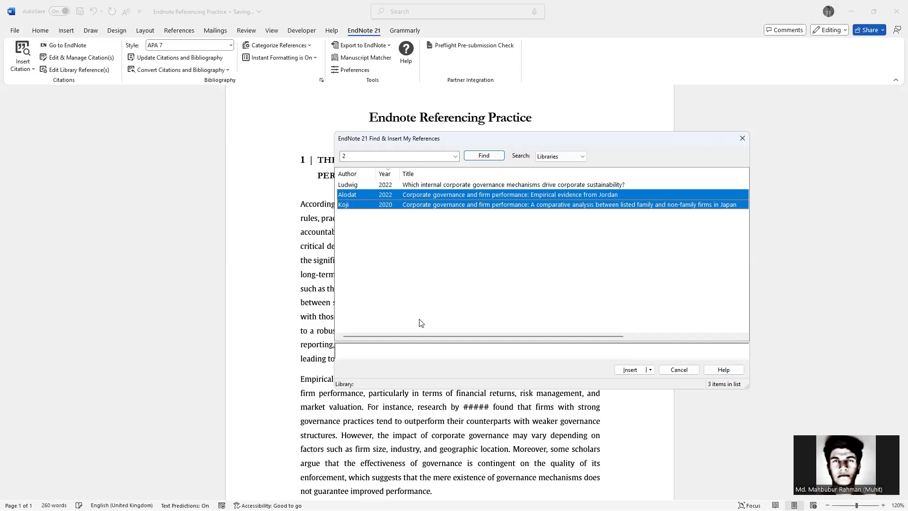
{"action": "left_click", "coordinate": [633, 369]}
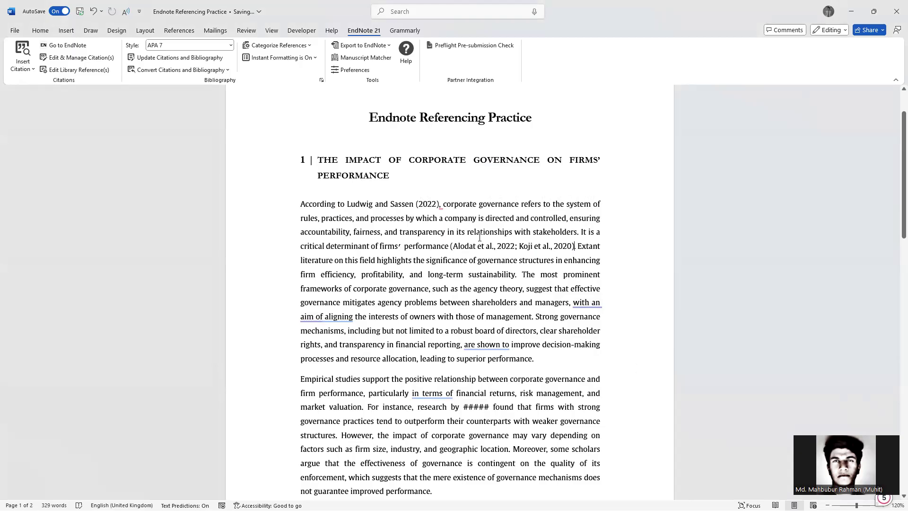
Select the sentence running from "Extant literature on this field" to "long-term sustainability" in the first paragraph for closer reading
{"action": "left_click_drag", "start_coordinate": [439, 218], "coordinate": [586, 263]}
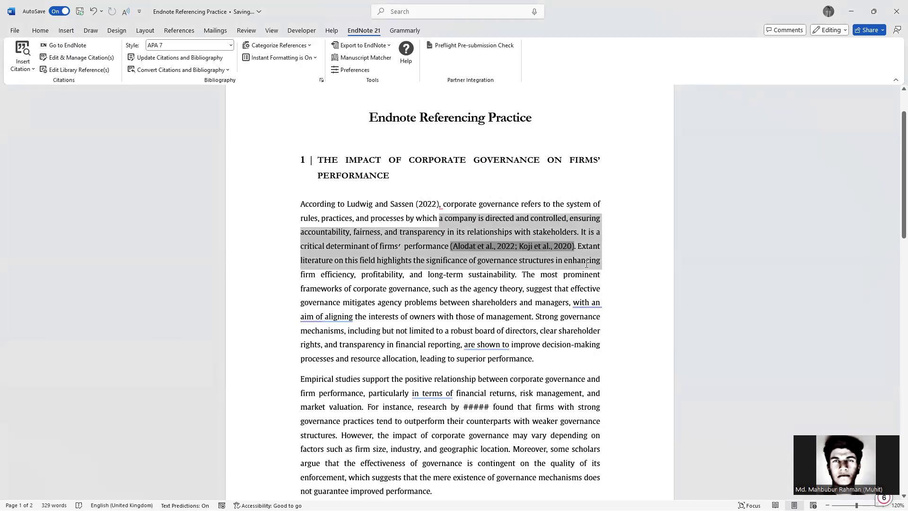
{"action": "left_click", "coordinate": [591, 260]}
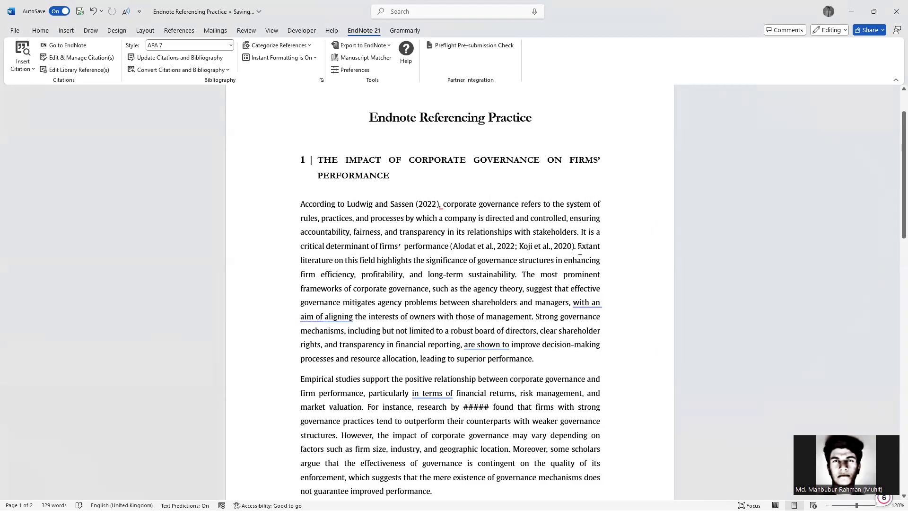
{"action": "left_click_drag", "start_coordinate": [579, 249], "coordinate": [519, 276]}
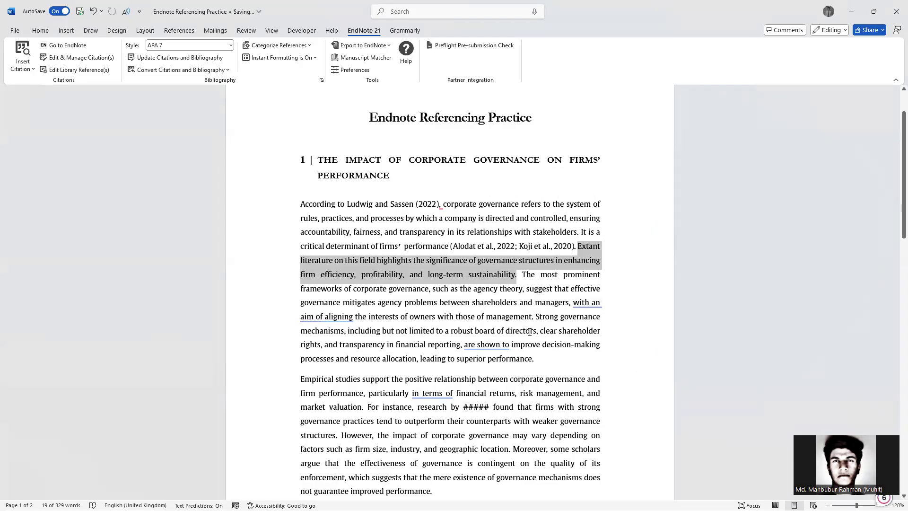
{"action": "key", "text": "XF86AudioRaiseVolume"}
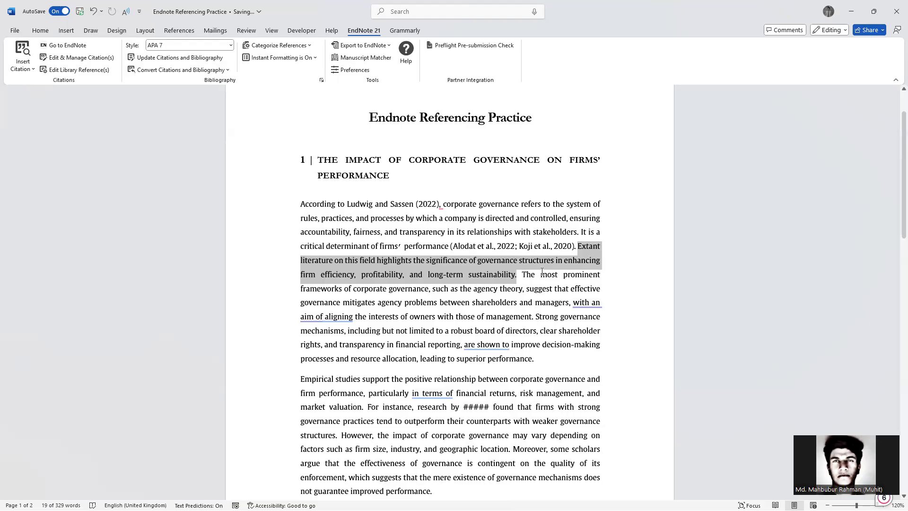
{"action": "scroll", "coordinate": [536, 289], "scroll_direction": "up", "scroll_amount": 5}
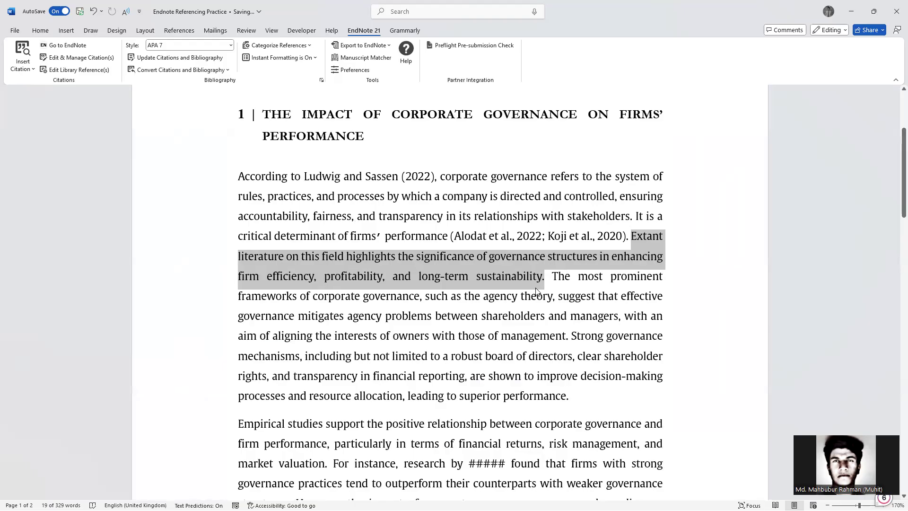
{"action": "scroll", "coordinate": [536, 288], "scroll_direction": "up", "scroll_amount": 1}
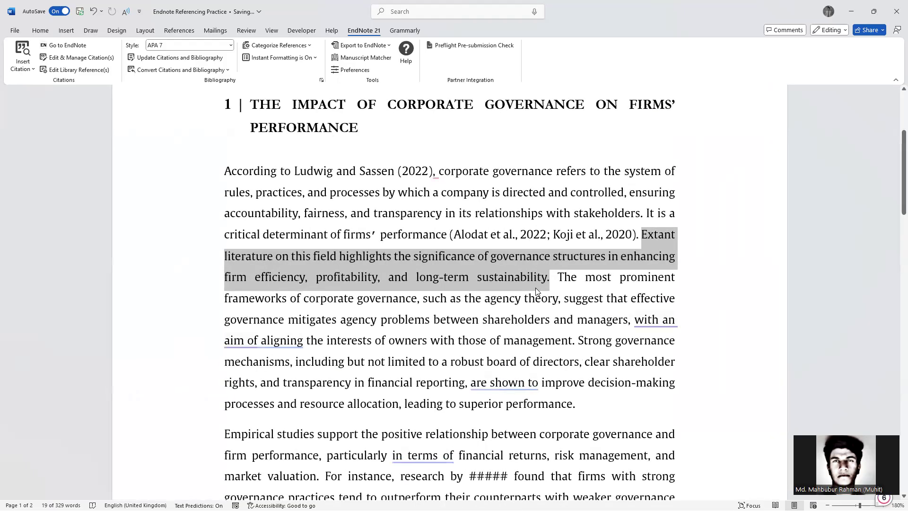